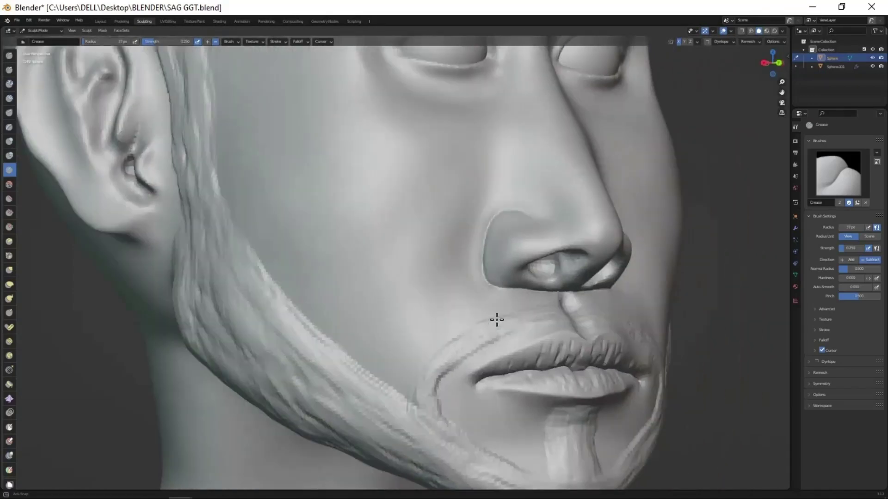
# - Zoom and orbit around the braided-hair head to preview its forehead and hair
pyautogui.scroll(1, 503, 352)
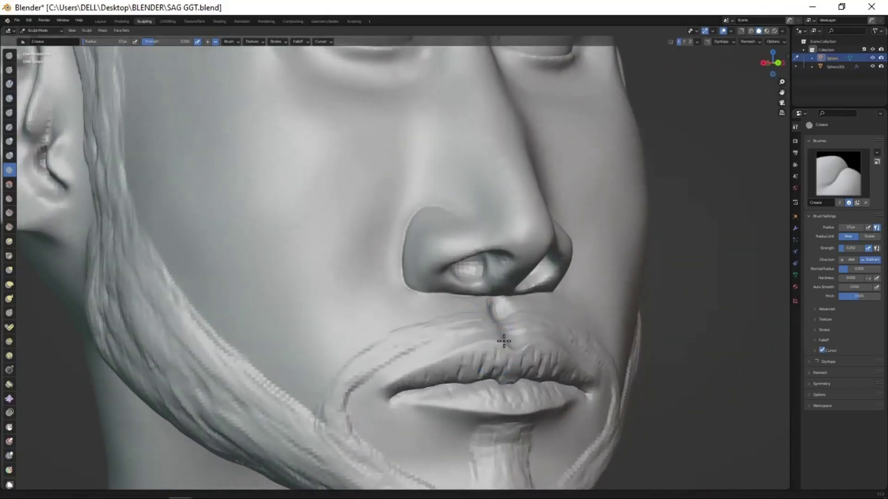
pyautogui.scroll(1, 505, 337)
pyautogui.scroll(1, 504, 323)
pyautogui.scroll(1, 510, 312)
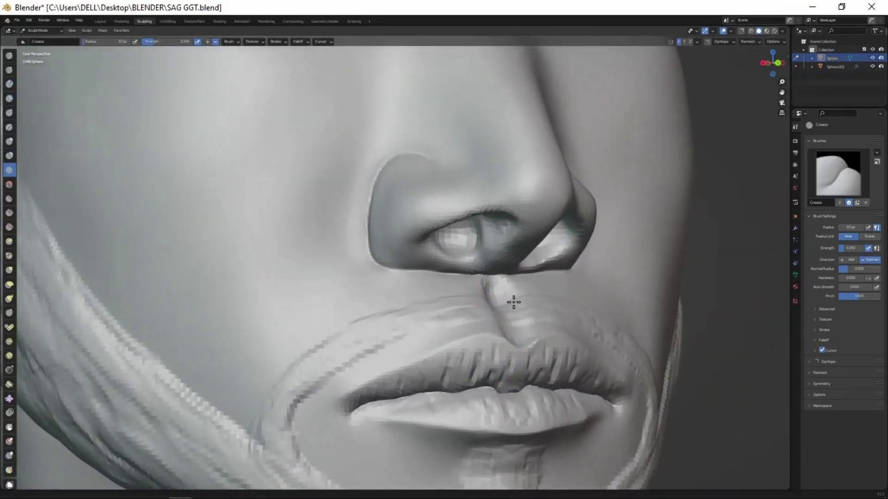
pyautogui.scroll(1, 515, 291)
pyautogui.scroll(1, 504, 318)
pyautogui.scroll(-3, 505, 318)
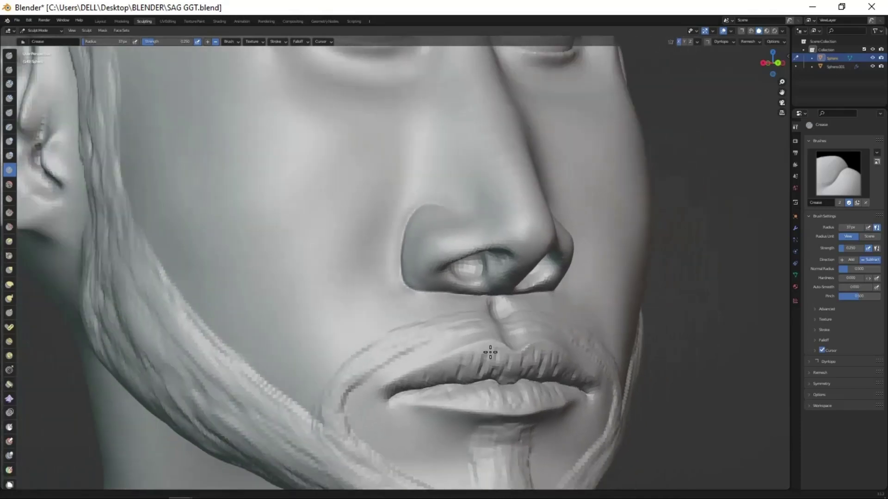
pyautogui.scroll(-2, 482, 356)
pyautogui.scroll(-1, 467, 420)
pyautogui.moveTo(457, 490); pyautogui.dragTo(472, 469, button='middle')
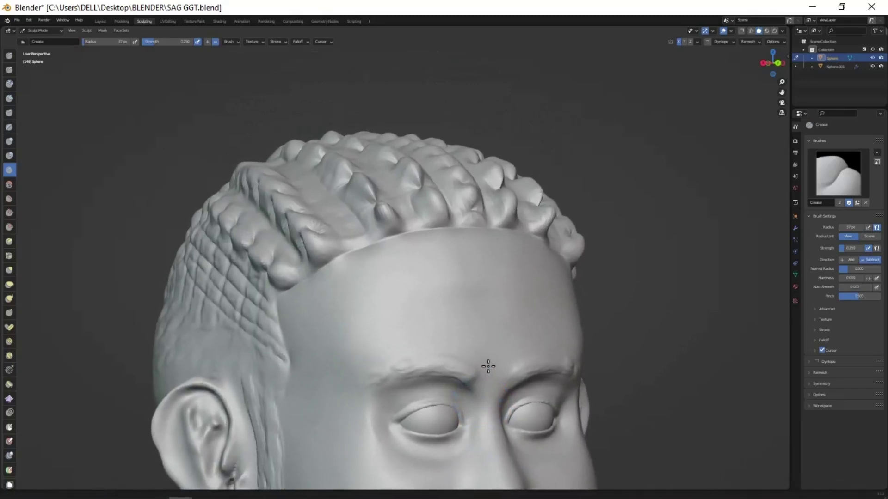
pyautogui.moveTo(488, 367)
pyautogui.keyDown('ctrl'); pyautogui.mouseDown(button='middle')
pyautogui.moveTo(491, 319)
pyautogui.moveTo(470, 394)
pyautogui.mouseUp(button='middle'); pyautogui.keyUp('ctrl')
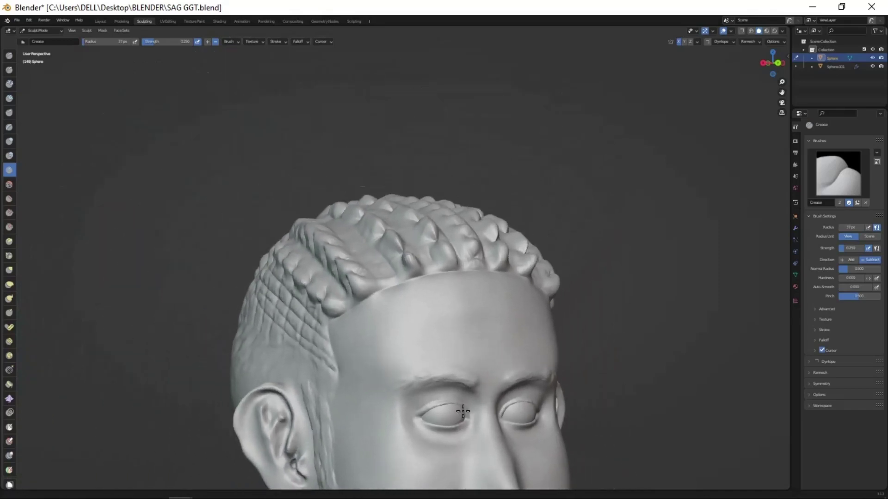
pyautogui.moveTo(475, 363)
pyautogui.mouseDown(button='middle')
pyautogui.moveTo(465, 350)
pyautogui.moveTo(472, 366)
pyautogui.moveTo(486, 364)
pyautogui.moveTo(492, 406)
pyautogui.moveTo(503, 331)
pyautogui.moveTo(460, 438)
pyautogui.moveTo(475, 352)
pyautogui.moveTo(471, 218)
pyautogui.moveTo(498, 388)
pyautogui.moveTo(514, 273)
pyautogui.moveTo(485, 345)
pyautogui.moveTo(477, 130)
pyautogui.moveTo(507, 300)
pyautogui.moveTo(511, 251)
pyautogui.moveTo(502, 285)
pyautogui.moveTo(499, 171)
pyautogui.moveTo(515, 264)
pyautogui.moveTo(522, 215)
pyautogui.moveTo(496, 367)
pyautogui.mouseUp(button='middle')
# - Orbit the sphere to view its front, side and underside
pyautogui.scroll(-2, 522, 215)
pyautogui.scroll(-2, 521, 208)
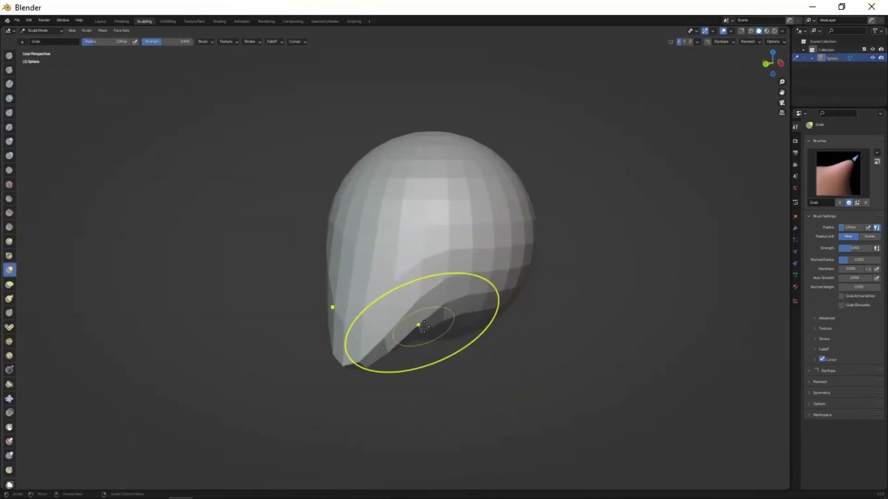
pyautogui.moveTo(469, 334); pyautogui.dragTo(400, 366, button='middle')
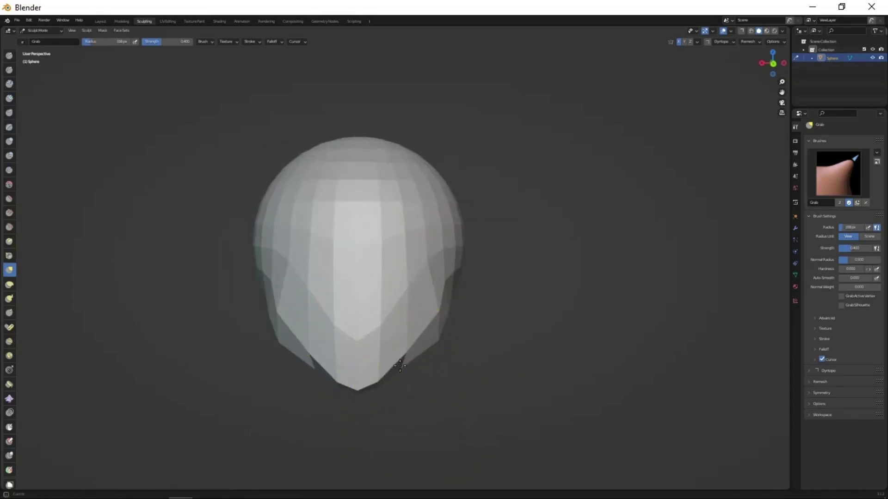
pyautogui.moveTo(404, 409)
pyautogui.mouseDown(button='middle')
pyautogui.moveTo(405, 386)
pyautogui.moveTo(494, 353)
pyautogui.mouseUp(button='middle')
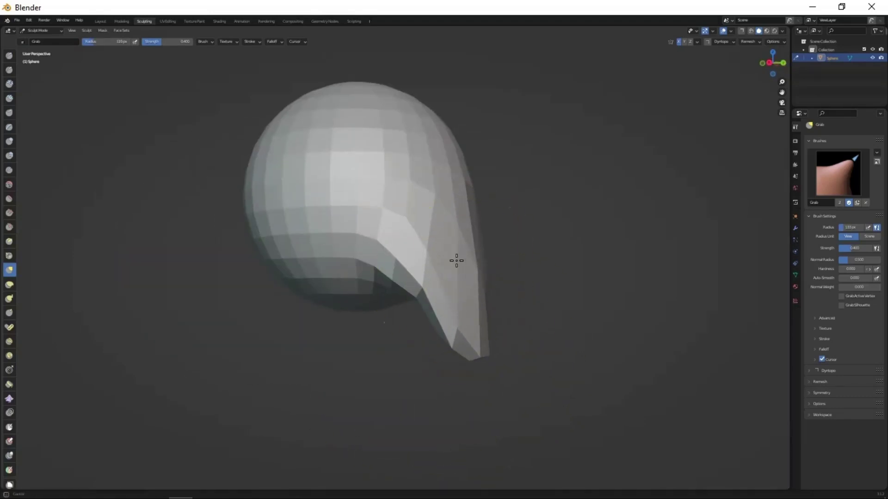
pyautogui.moveTo(457, 261)
pyautogui.mouseDown(button='middle')
pyautogui.moveTo(422, 291)
pyautogui.moveTo(467, 185)
pyautogui.mouseUp(button='middle')
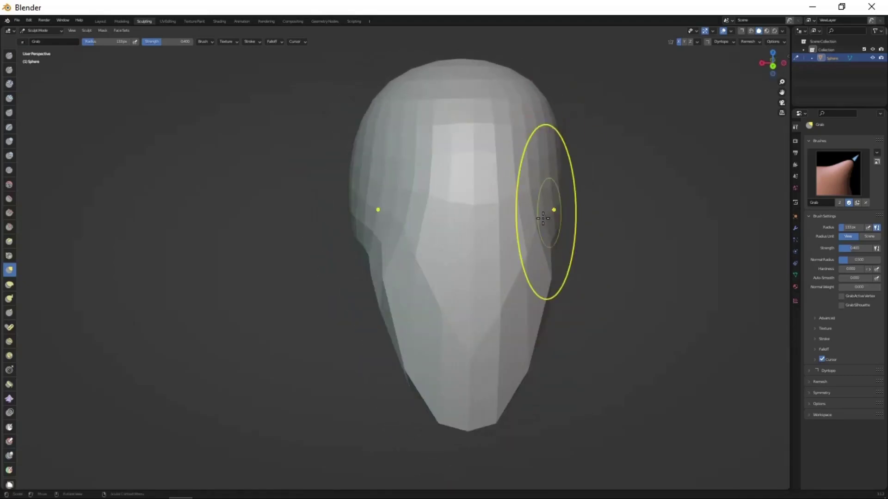
pyautogui.moveTo(571, 196)
pyautogui.mouseDown(button='middle')
pyautogui.moveTo(507, 273)
pyautogui.moveTo(523, 267)
pyautogui.moveTo(565, 297)
pyautogui.mouseUp(button='middle')
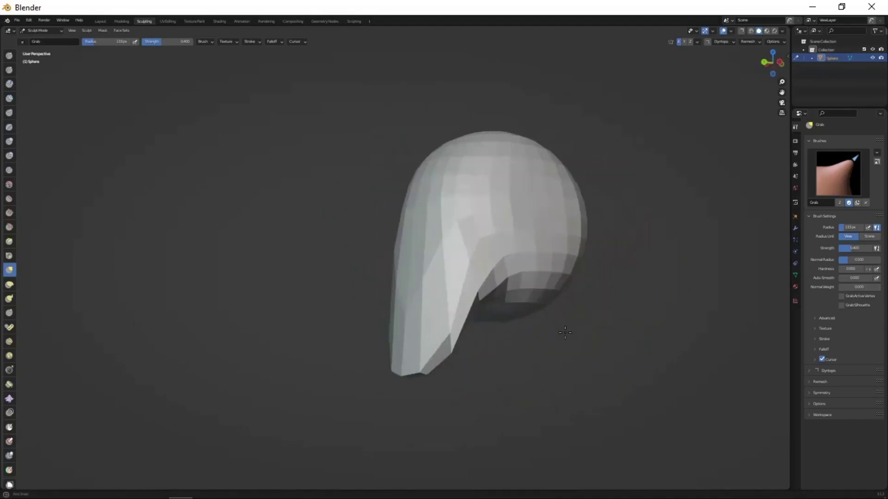
pyautogui.moveTo(565, 333)
pyautogui.mouseDown(button='middle')
pyautogui.moveTo(511, 317)
pyautogui.moveTo(585, 362)
pyautogui.moveTo(666, 332)
pyautogui.moveTo(547, 396)
pyautogui.mouseUp(button='middle')
pyautogui.moveTo(574, 371)
pyautogui.mouseDown(button='middle')
pyautogui.moveTo(570, 317)
pyautogui.moveTo(471, 360)
pyautogui.mouseUp(button='middle')
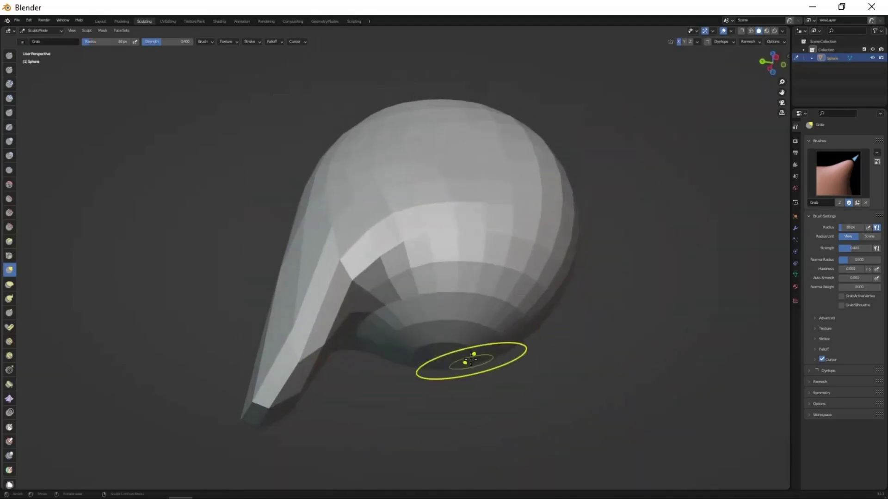
# - Grab-pull a neck down from the sphere's underside and check the chin-to-neck junction
pyautogui.moveTo(470, 474)
pyautogui.mouseDown(button='middle')
pyautogui.moveTo(481, 376)
pyautogui.moveTo(506, 447)
pyautogui.mouseUp(button='middle')
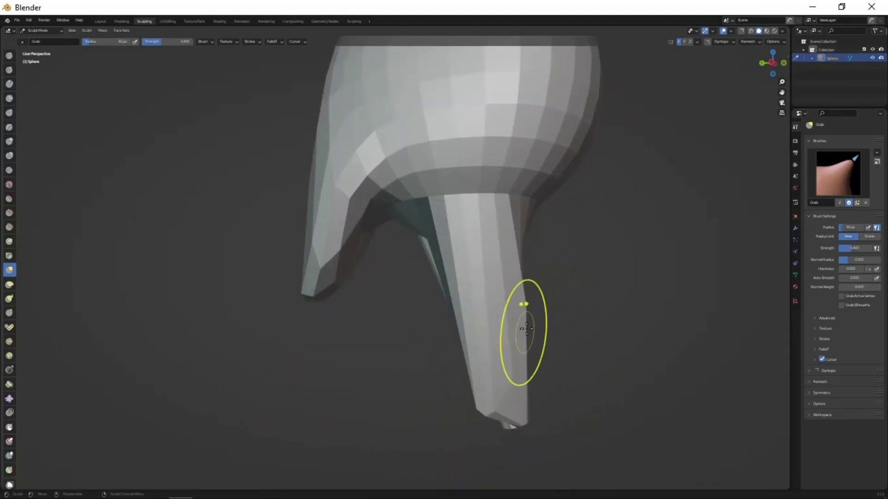
pyautogui.moveTo(527, 329); pyautogui.dragTo(442, 380, button='middle')
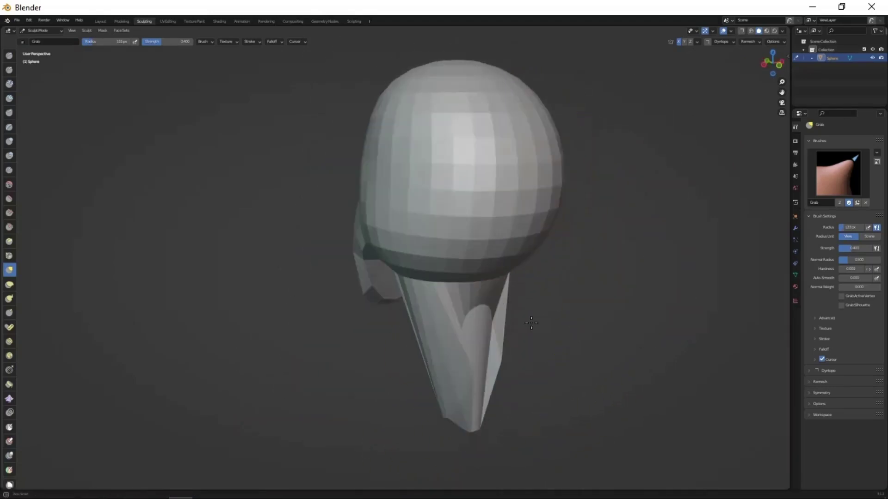
pyautogui.moveTo(438, 276)
pyautogui.mouseDown(button='middle')
pyautogui.moveTo(545, 317)
pyautogui.moveTo(426, 258)
pyautogui.mouseUp(button='middle')
pyautogui.scroll(4, 511, 242)
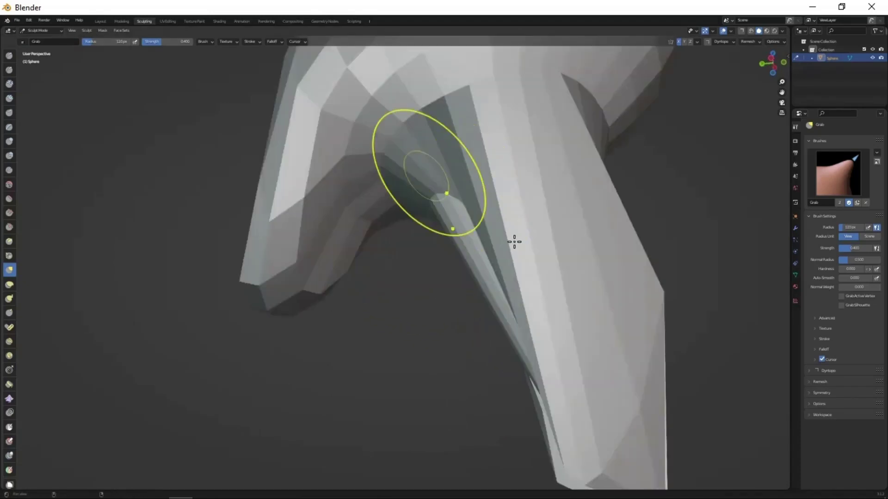
pyautogui.moveTo(512, 242)
pyautogui.mouseDown(button='middle')
pyautogui.moveTo(508, 212)
pyautogui.moveTo(470, 167)
pyautogui.moveTo(432, 212)
pyautogui.moveTo(534, 236)
pyautogui.moveTo(454, 385)
pyautogui.moveTo(475, 335)
pyautogui.mouseUp(button='middle')
pyautogui.scroll(-3, 454, 385)
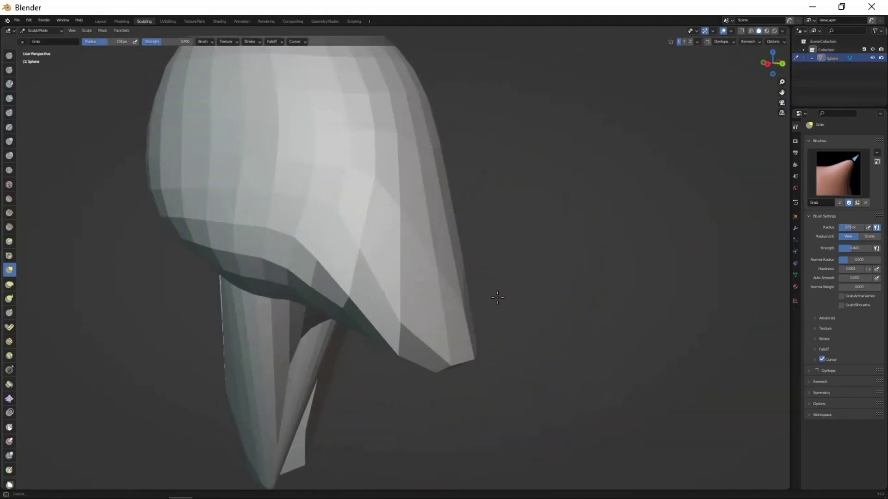
pyautogui.scroll(-3, 497, 298)
pyautogui.moveTo(496, 297); pyautogui.dragTo(528, 279, button='middle')
pyautogui.moveTo(513, 369)
pyautogui.mouseDown(button='middle')
pyautogui.moveTo(510, 318)
pyautogui.moveTo(569, 297)
pyautogui.moveTo(466, 199)
pyautogui.mouseUp(button='middle')
pyautogui.scroll(3, 569, 297)
pyautogui.moveTo(431, 332)
pyautogui.mouseDown(button='middle')
pyautogui.moveTo(515, 273)
pyautogui.moveTo(529, 340)
pyautogui.moveTo(430, 273)
pyautogui.moveTo(341, 148)
pyautogui.mouseUp(button='middle')
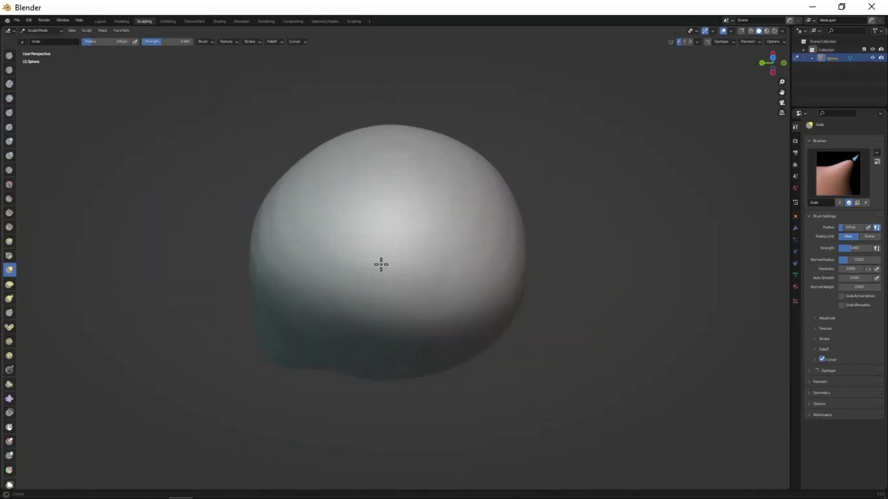
# - Shape the oval cranium and narrow neck with Grab between top, front and side views
pyautogui.moveTo(381, 265)
pyautogui.mouseDown(button='middle')
pyautogui.moveTo(531, 228)
pyautogui.moveTo(436, 318)
pyautogui.moveTo(440, 341)
pyautogui.moveTo(403, 329)
pyautogui.moveTo(559, 253)
pyautogui.mouseUp(button='middle')
pyautogui.moveTo(474, 277)
pyautogui.mouseDown(button='middle')
pyautogui.moveTo(416, 356)
pyautogui.moveTo(381, 351)
pyautogui.moveTo(434, 256)
pyautogui.moveTo(479, 266)
pyautogui.moveTo(525, 219)
pyautogui.mouseUp(button='middle')
pyautogui.moveTo(482, 246); pyautogui.dragTo(409, 317, button='middle')
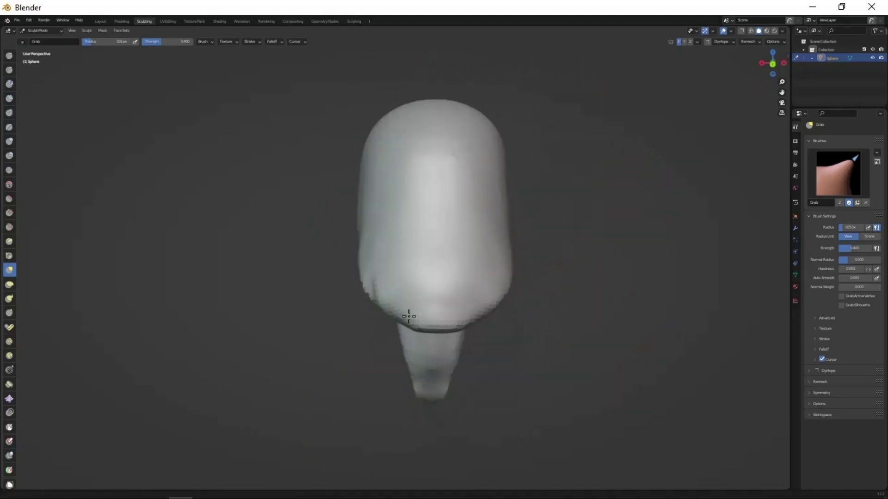
pyautogui.moveTo(486, 325)
pyautogui.mouseDown(button='middle')
pyautogui.moveTo(456, 295)
pyautogui.moveTo(469, 266)
pyautogui.moveTo(396, 337)
pyautogui.moveTo(540, 319)
pyautogui.moveTo(535, 341)
pyautogui.moveTo(485, 356)
pyautogui.moveTo(436, 344)
pyautogui.moveTo(536, 329)
pyautogui.moveTo(594, 278)
pyautogui.moveTo(499, 303)
pyautogui.moveTo(546, 347)
pyautogui.moveTo(587, 345)
pyautogui.moveTo(592, 377)
pyautogui.moveTo(510, 420)
pyautogui.moveTo(521, 451)
pyautogui.moveTo(525, 307)
pyautogui.moveTo(544, 231)
pyautogui.moveTo(530, 276)
pyautogui.moveTo(466, 243)
pyautogui.moveTo(511, 186)
pyautogui.mouseUp(button='middle')
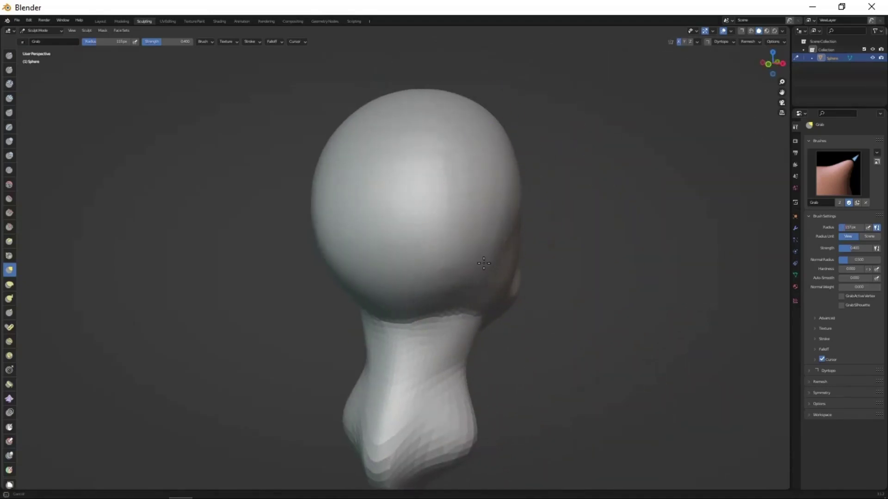
pyautogui.moveTo(513, 152)
pyautogui.mouseDown(button='middle')
pyautogui.moveTo(531, 312)
pyautogui.moveTo(452, 307)
pyautogui.moveTo(479, 151)
pyautogui.moveTo(501, 214)
pyautogui.moveTo(519, 174)
pyautogui.moveTo(553, 191)
pyautogui.moveTo(569, 228)
pyautogui.moveTo(578, 313)
pyautogui.moveTo(480, 230)
pyautogui.moveTo(479, 318)
pyautogui.moveTo(492, 307)
pyautogui.moveTo(502, 214)
pyautogui.moveTo(515, 265)
pyautogui.moveTo(471, 277)
pyautogui.mouseUp(button='middle')
# - Build up brow ridges and eye sockets with Clay Strips, checking the side profile
pyautogui.press('c')
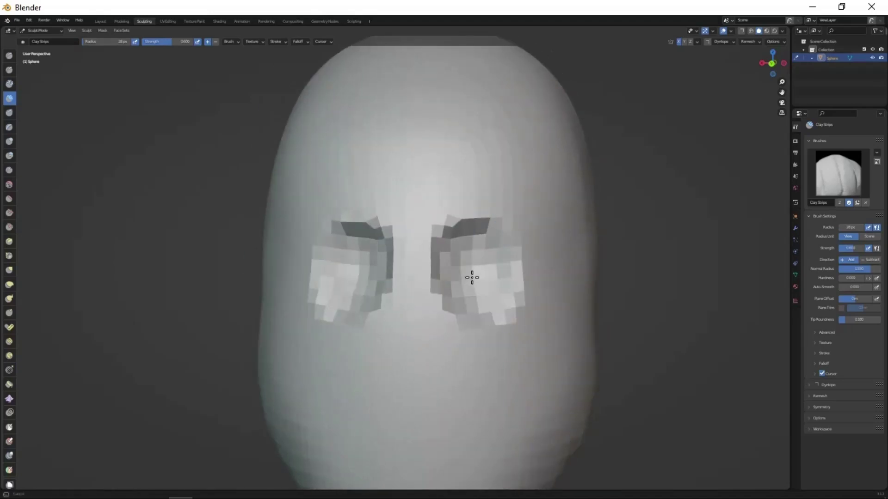
pyautogui.moveTo(562, 342); pyautogui.dragTo(476, 151, button='middle')
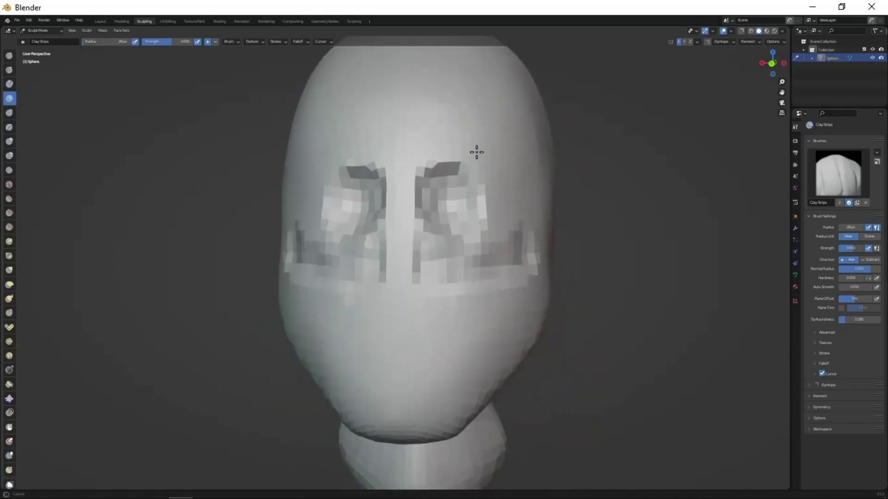
pyautogui.moveTo(531, 276); pyautogui.dragTo(466, 212, button='middle')
# - Pull the nose out from the face with the Grab brush from a front view
pyautogui.press('g')
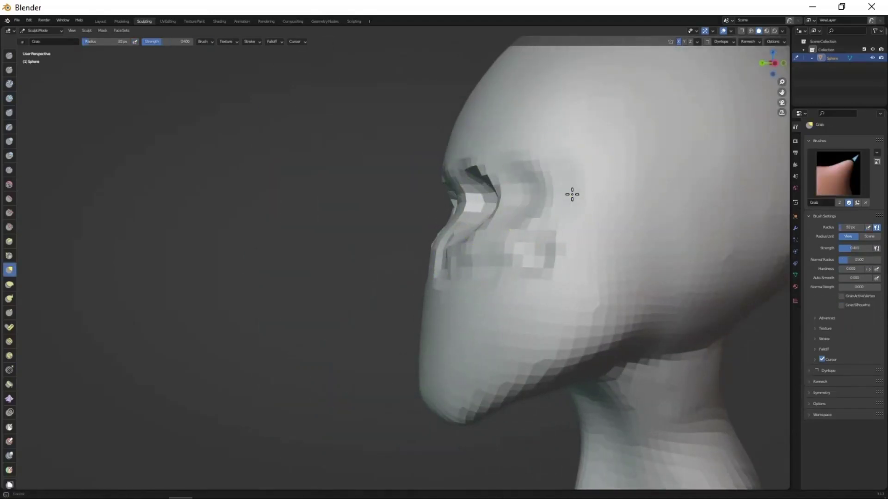
pyautogui.moveTo(572, 195)
pyautogui.mouseDown(button='middle')
pyautogui.moveTo(536, 267)
pyautogui.moveTo(426, 93)
pyautogui.mouseUp(button='middle')
pyautogui.scroll(-4, 461, 228)
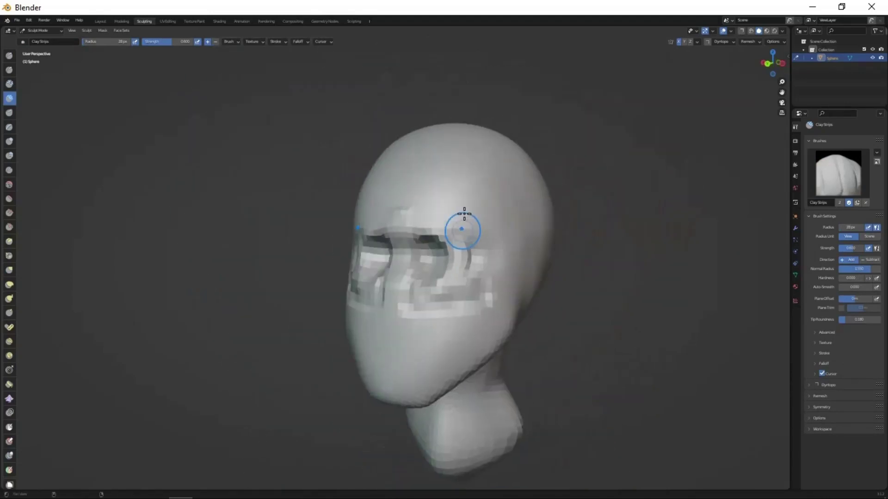
pyautogui.scroll(4, 481, 170)
pyautogui.moveTo(547, 100)
pyautogui.mouseDown(button='middle')
pyautogui.moveTo(518, 259)
pyautogui.moveTo(448, 265)
pyautogui.moveTo(529, 71)
pyautogui.moveTo(454, 272)
pyautogui.mouseUp(button='middle')
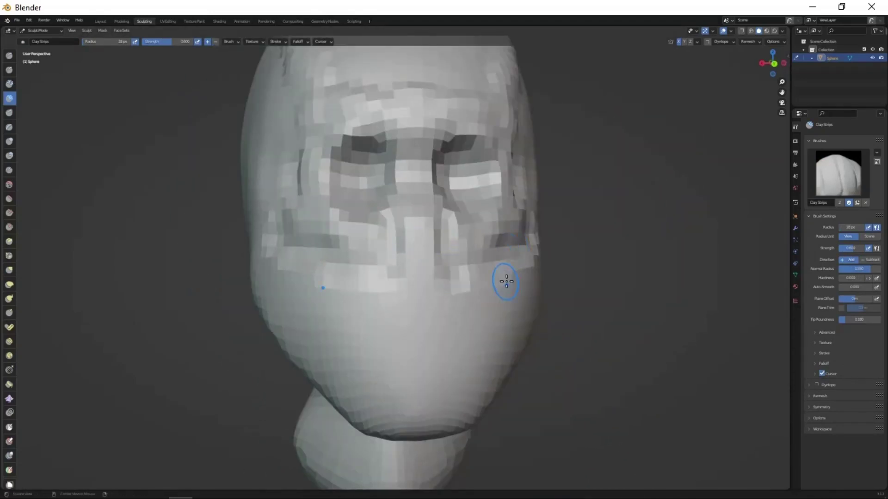
pyautogui.moveTo(506, 281)
pyautogui.mouseDown(button='middle')
pyautogui.moveTo(482, 213)
pyautogui.moveTo(457, 289)
pyautogui.moveTo(466, 273)
pyautogui.moveTo(601, 253)
pyautogui.moveTo(507, 273)
pyautogui.moveTo(506, 190)
pyautogui.moveTo(492, 273)
pyautogui.moveTo(476, 198)
pyautogui.mouseUp(button='middle')
# - Refine the nose shape with Grab and carve the nostril line from below
pyautogui.press('g')
pyautogui.scroll(3, 500, 249)
pyautogui.scroll(-3, 600, 254)
pyautogui.scroll(3, 488, 254)
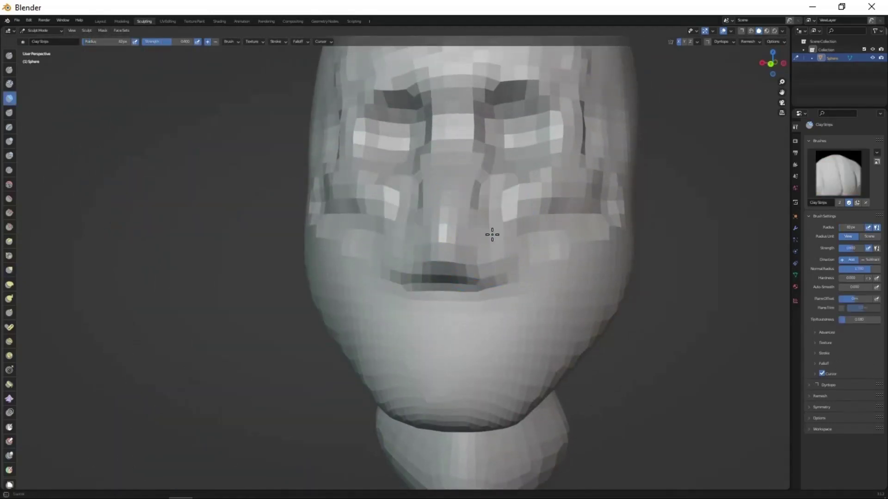
pyautogui.scroll(-2, 493, 212)
pyautogui.moveTo(523, 284)
pyautogui.mouseDown(button='middle')
pyautogui.moveTo(476, 233)
pyautogui.moveTo(495, 257)
pyautogui.moveTo(501, 211)
pyautogui.moveTo(452, 245)
pyautogui.moveTo(561, 226)
pyautogui.mouseUp(button='middle')
pyautogui.press('g')
pyautogui.scroll(2, 493, 222)
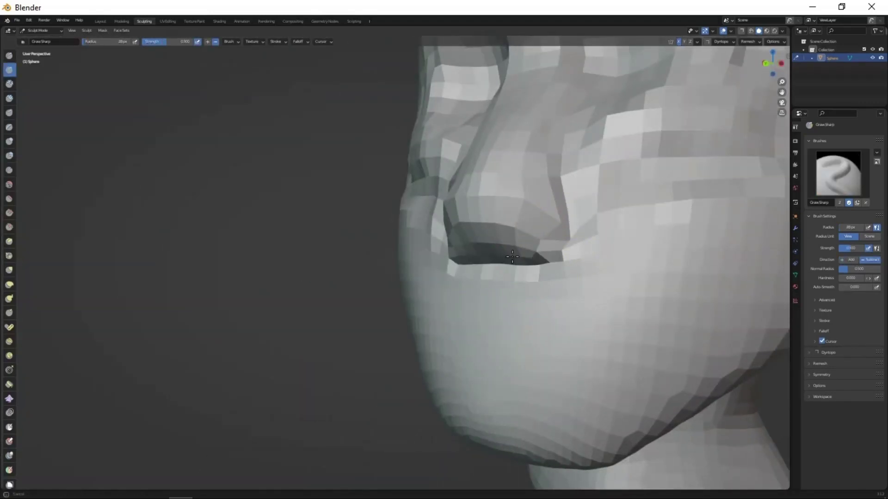
# - Frame the chin and mouth area from front and three-quarter angles
pyautogui.scroll(-3, 498, 271)
pyautogui.moveTo(496, 263)
pyautogui.mouseDown(button='middle')
pyautogui.moveTo(498, 272)
pyautogui.moveTo(517, 263)
pyautogui.mouseUp(button='middle')
pyautogui.scroll(3, 517, 264)
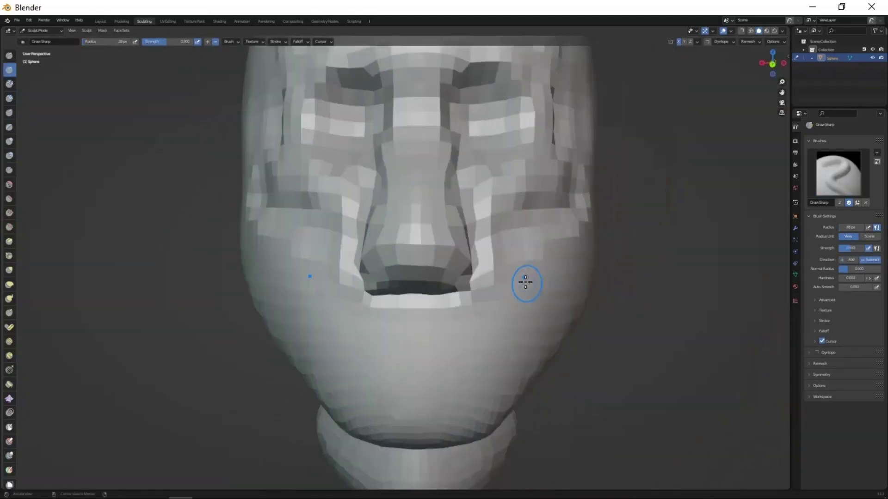
pyautogui.moveTo(479, 343)
pyautogui.mouseDown(button='middle')
pyautogui.moveTo(518, 347)
pyautogui.moveTo(441, 363)
pyautogui.mouseUp(button='middle')
pyautogui.moveTo(467, 420); pyautogui.dragTo(446, 365, button='middle')
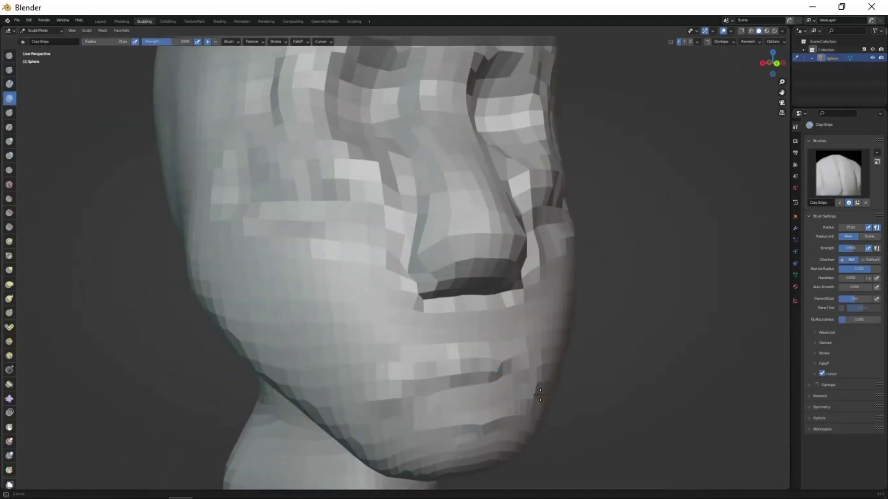
pyautogui.moveTo(503, 413)
pyautogui.mouseDown(button='middle')
pyautogui.moveTo(485, 407)
pyautogui.moveTo(515, 406)
pyautogui.moveTo(538, 298)
pyautogui.mouseUp(button='middle')
# - Carve a sharp mouth crease with Draw Sharp, then inspect the lips from several sides
pyautogui.hotkey('shift', 'space')
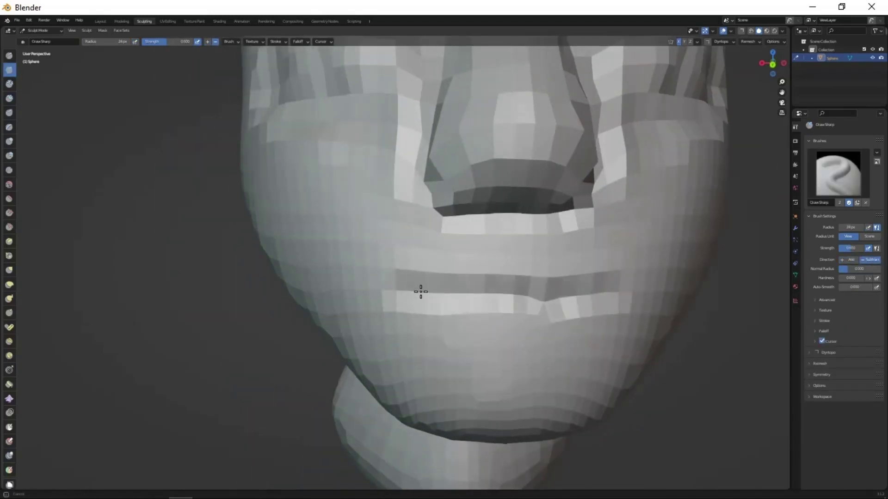
pyautogui.moveTo(420, 291)
pyautogui.mouseDown(button='middle')
pyautogui.moveTo(509, 317)
pyautogui.moveTo(458, 338)
pyautogui.moveTo(543, 402)
pyautogui.moveTo(571, 257)
pyautogui.moveTo(489, 333)
pyautogui.mouseUp(button='middle')
pyautogui.press('g')
pyautogui.scroll(2, 526, 305)
pyautogui.scroll(2, 563, 327)
pyautogui.scroll(-2, 562, 327)
pyautogui.scroll(2, 499, 290)
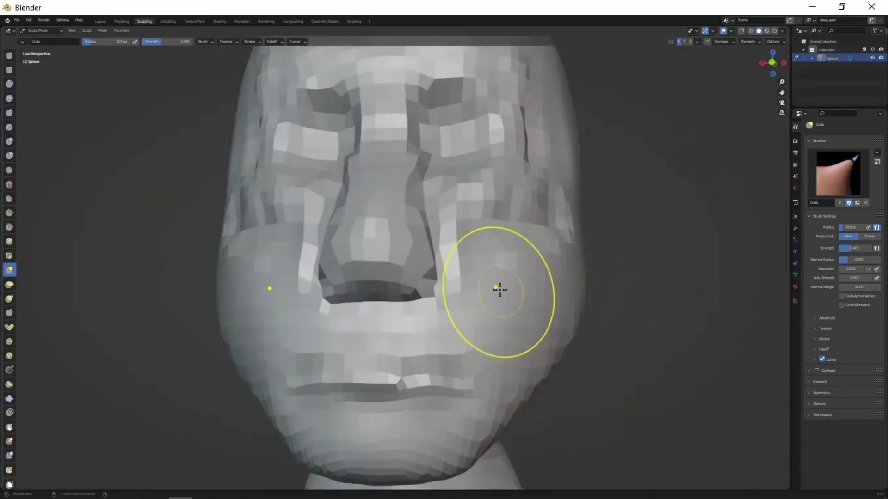
pyautogui.moveTo(500, 290); pyautogui.dragTo(534, 348, button='middle')
pyautogui.moveTo(426, 293); pyautogui.dragTo(458, 311, button='middle')
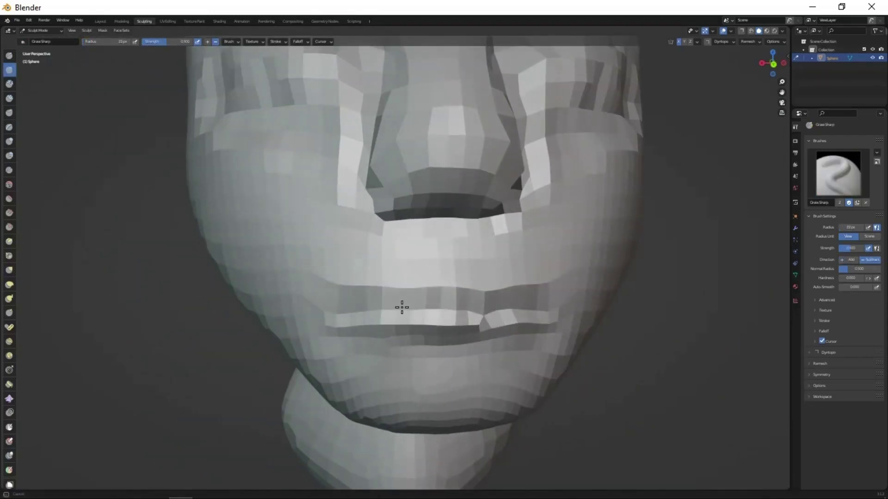
pyautogui.moveTo(364, 314); pyautogui.dragTo(338, 319, button='middle')
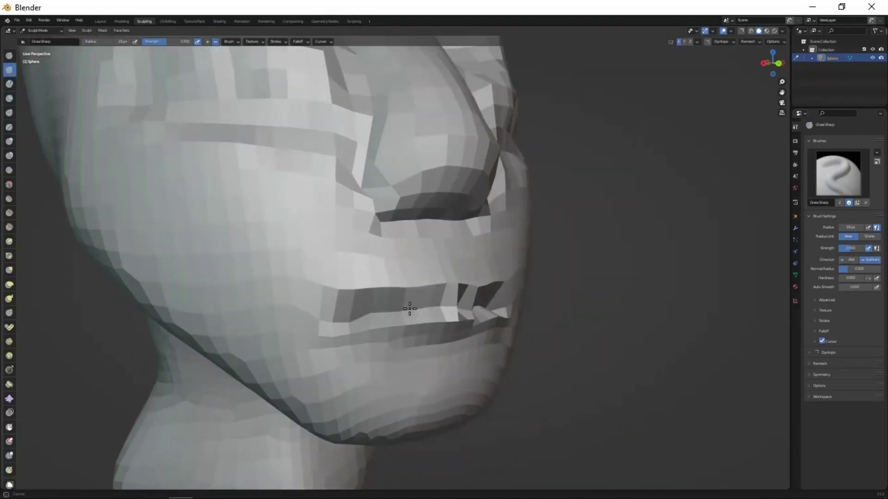
pyautogui.moveTo(410, 309); pyautogui.dragTo(541, 299, button='middle')
# - Grab-pull the lower lip, mouth corner and lips forward, checking the profile
pyautogui.moveTo(483, 271); pyautogui.dragTo(443, 337, button='middle')
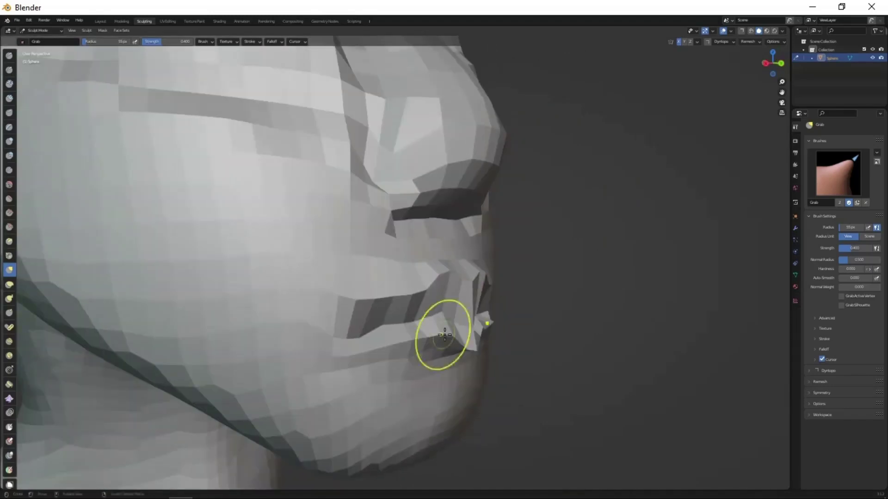
pyautogui.moveTo(444, 337); pyautogui.dragTo(467, 342)
pyautogui.moveTo(467, 342); pyautogui.dragTo(490, 363, button='middle')
pyautogui.moveTo(489, 363); pyautogui.dragTo(522, 380)
pyautogui.scroll(1, 522, 380)
pyautogui.moveTo(521, 380)
pyautogui.mouseDown(button='middle')
pyautogui.moveTo(398, 310)
pyautogui.moveTo(475, 373)
pyautogui.moveTo(464, 305)
pyautogui.mouseUp(button='middle')
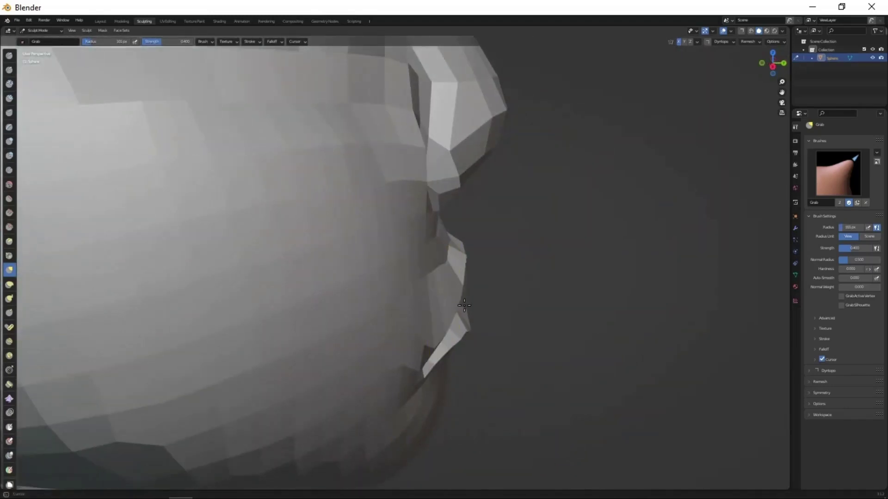
pyautogui.moveTo(458, 259)
pyautogui.mouseDown(button='middle')
pyautogui.moveTo(454, 279)
pyautogui.moveTo(605, 204)
pyautogui.moveTo(551, 298)
pyautogui.moveTo(541, 292)
pyautogui.mouseUp(button='middle')
# - Build up the lips with Clay Strips from a three-quarter view
pyautogui.press('c')
pyautogui.scroll(-2, 541, 292)
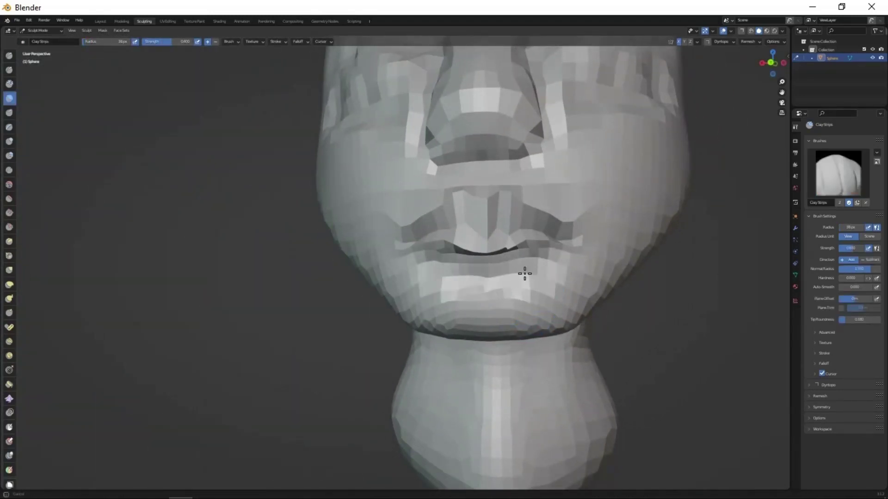
pyautogui.scroll(-3, 525, 273)
pyautogui.moveTo(467, 365); pyautogui.dragTo(488, 264, button='middle')
pyautogui.scroll(5, 488, 263)
# - Crease the mouth line and paint an ear-shaped mask on the side of the head
pyautogui.hotkey('shift', 'c')
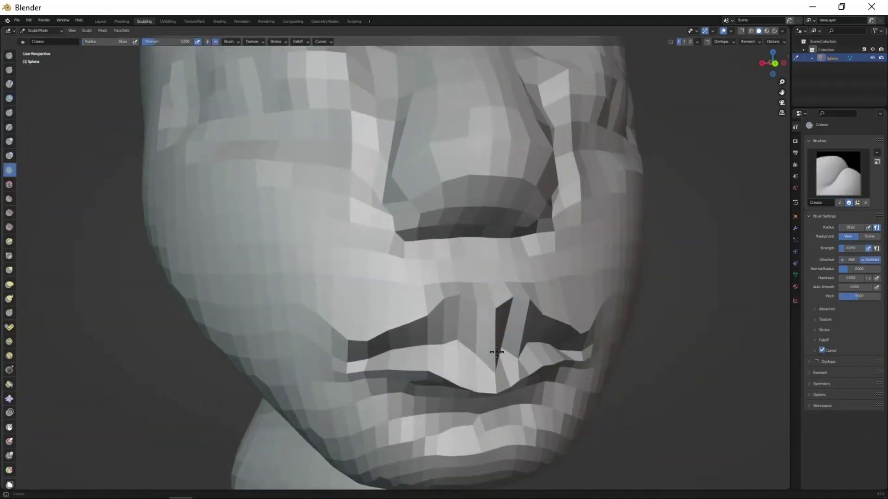
pyautogui.scroll(-2, 497, 352)
pyautogui.scroll(-2, 516, 317)
pyautogui.moveTo(515, 317)
pyautogui.mouseDown(button='middle')
pyautogui.moveTo(506, 354)
pyautogui.moveTo(491, 365)
pyautogui.moveTo(589, 246)
pyautogui.mouseUp(button='middle')
pyautogui.scroll(4, 588, 246)
pyautogui.scroll(-2, 596, 281)
pyautogui.scroll(-3, 587, 284)
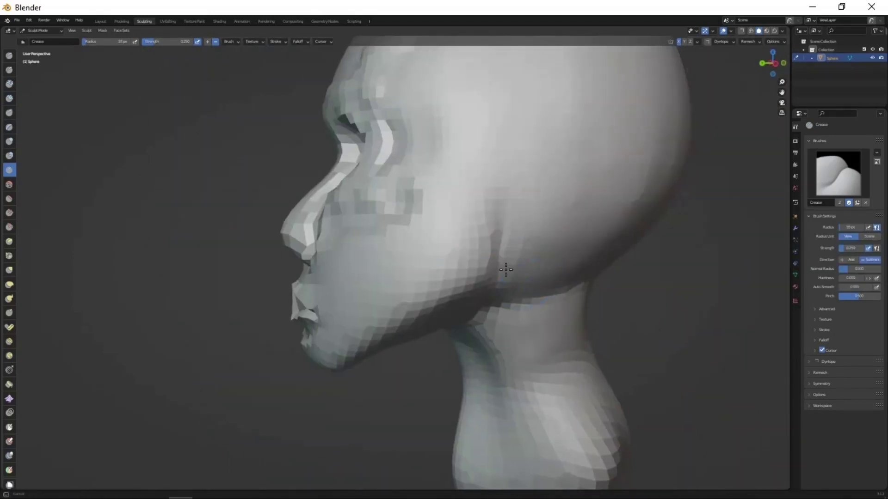
pyautogui.moveTo(513, 273); pyautogui.dragTo(511, 283, button='middle')
pyautogui.scroll(5, 511, 283)
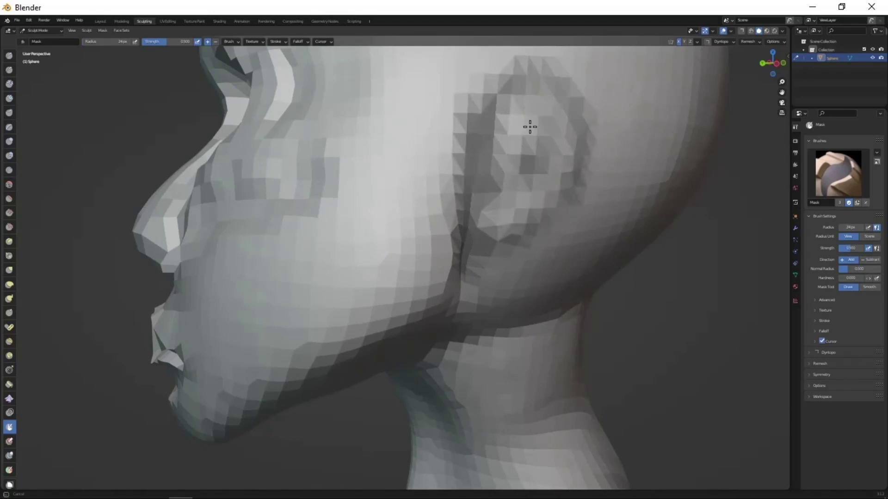
# - Pull the masked area out into an ear with the Grab brush
pyautogui.scroll(-3, 484, 121)
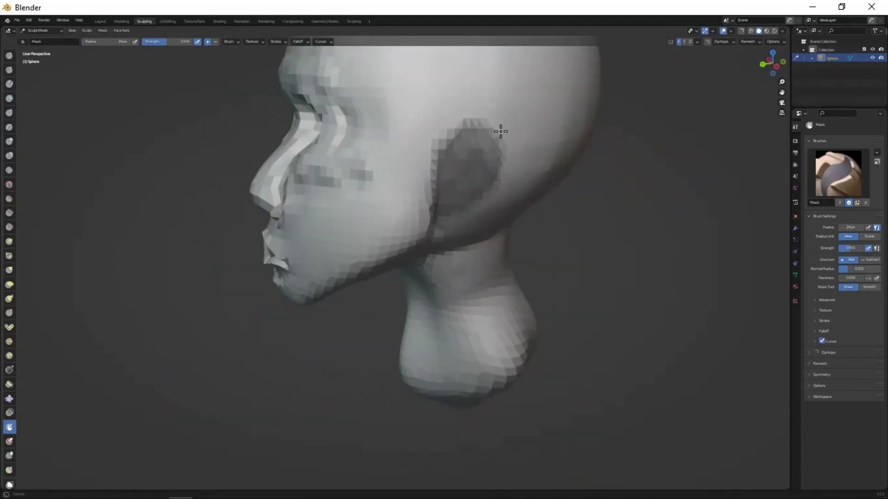
pyautogui.press('g')
pyautogui.moveTo(499, 131); pyautogui.dragTo(499, 186, button='middle')
pyautogui.scroll(4, 466, 284)
pyautogui.scroll(-3, 405, 101)
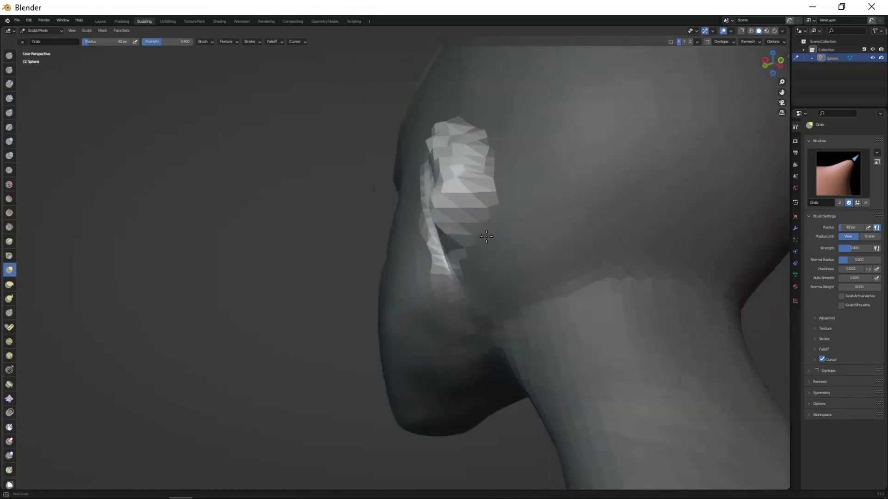
pyautogui.scroll(-2, 440, 123)
pyautogui.moveTo(439, 123); pyautogui.dragTo(450, 123, button='middle')
pyautogui.scroll(4, 497, 236)
pyautogui.scroll(-1, 497, 235)
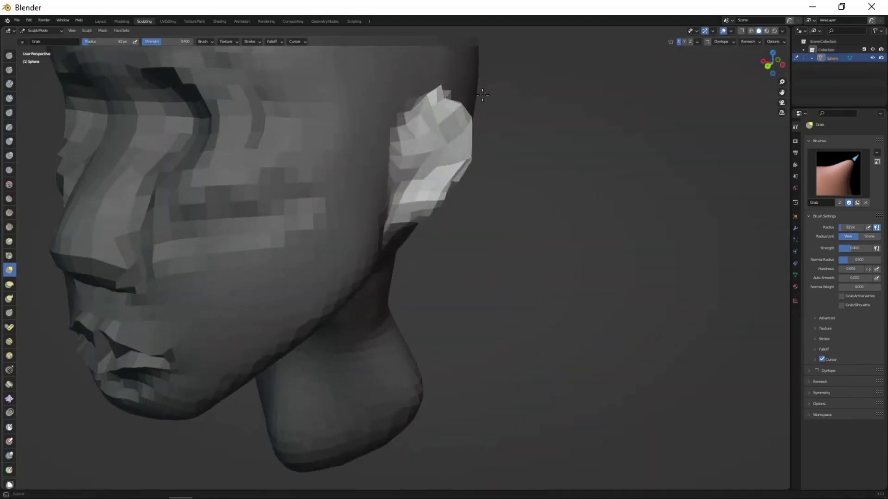
pyautogui.moveTo(497, 236); pyautogui.dragTo(486, 79, button='middle')
pyautogui.scroll(5, 488, 179)
pyautogui.scroll(-4, 488, 180)
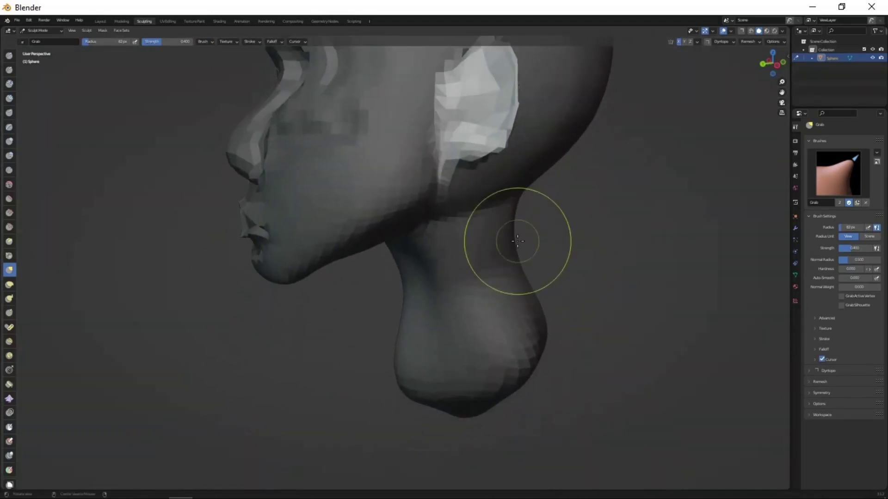
# - Shape the ears on both sides while orbiting through three-quarter and front views
pyautogui.moveTo(515, 238); pyautogui.dragTo(545, 317, button='middle')
pyautogui.moveTo(552, 270); pyautogui.dragTo(508, 151, button='middle')
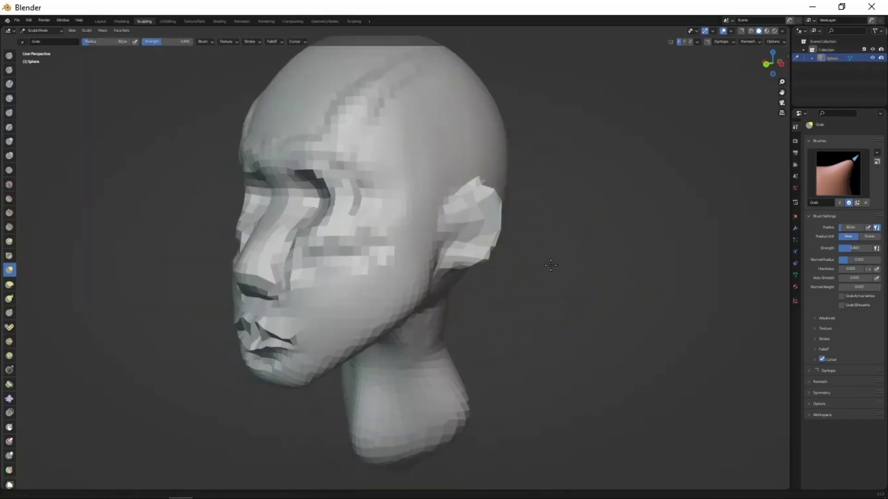
pyautogui.scroll(5, 508, 151)
pyautogui.scroll(-2, 438, 281)
pyautogui.scroll(-3, 505, 291)
pyautogui.moveTo(505, 291)
pyautogui.mouseDown(button='middle')
pyautogui.moveTo(529, 298)
pyautogui.moveTo(516, 196)
pyautogui.mouseUp(button='middle')
pyautogui.scroll(1, 529, 298)
pyautogui.scroll(4, 516, 196)
pyautogui.scroll(-3, 470, 329)
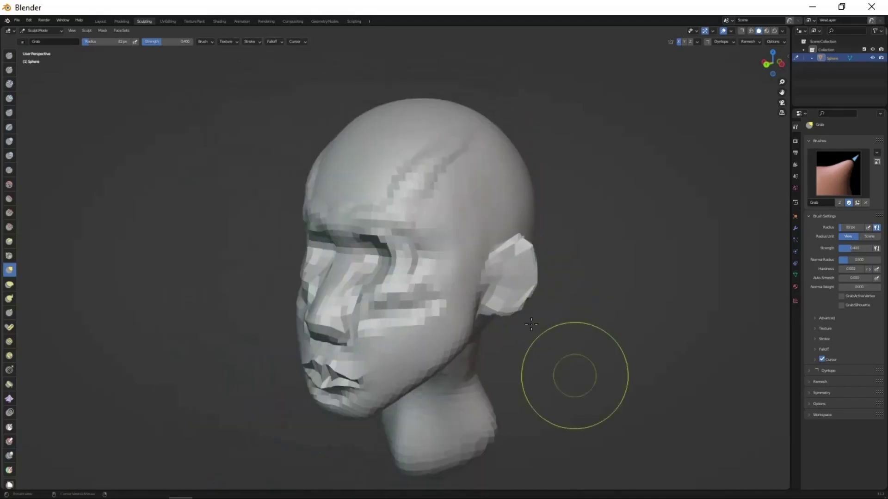
pyautogui.moveTo(572, 373); pyautogui.dragTo(615, 287, button='middle')
pyautogui.scroll(2, 615, 287)
# - Set the voxel size to 0.0271, remesh the head, and inspect cheek, ear and neck
pyautogui.press('r')
pyautogui.click(642, 291)
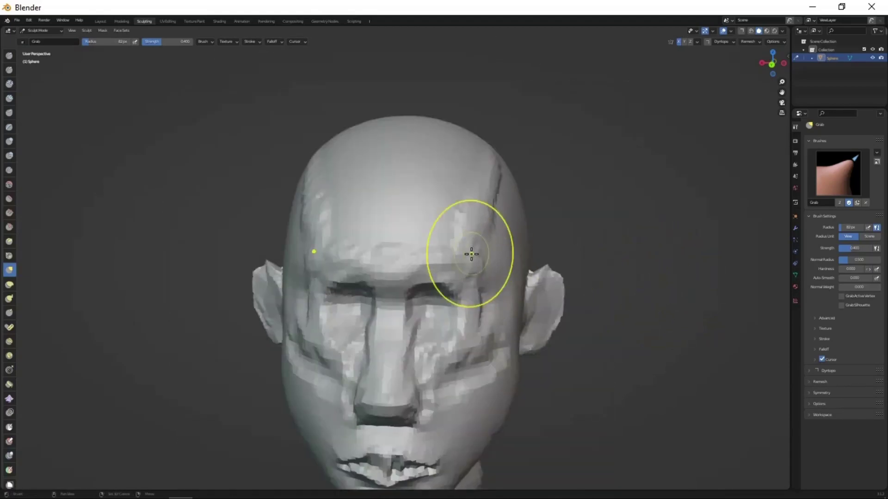
pyautogui.moveTo(484, 365); pyautogui.dragTo(507, 292, button='middle')
pyautogui.scroll(1, 507, 292)
pyautogui.moveTo(441, 246)
pyautogui.mouseDown(button='middle')
pyautogui.moveTo(527, 321)
pyautogui.moveTo(636, 269)
pyautogui.mouseUp(button='middle')
pyautogui.scroll(3, 637, 269)
pyautogui.moveTo(708, 246); pyautogui.dragTo(570, 159, button='middle')
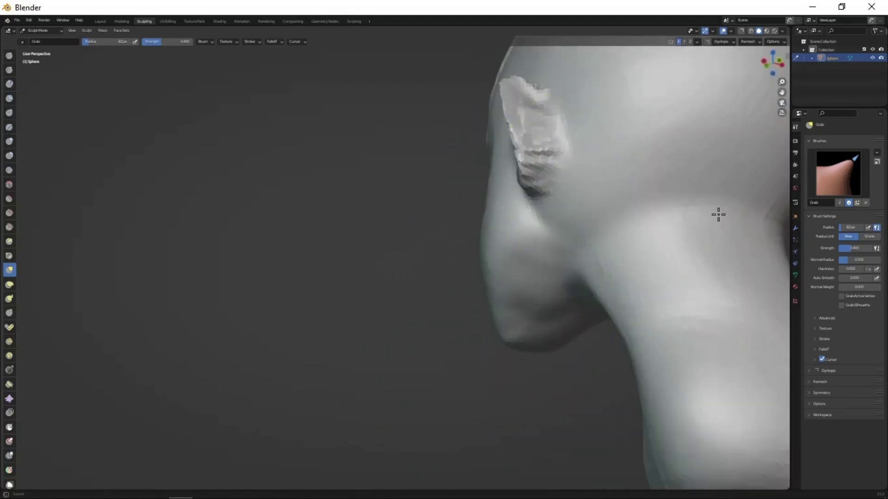
pyautogui.moveTo(637, 274); pyautogui.dragTo(646, 306, button='middle')
pyautogui.scroll(-2, 646, 307)
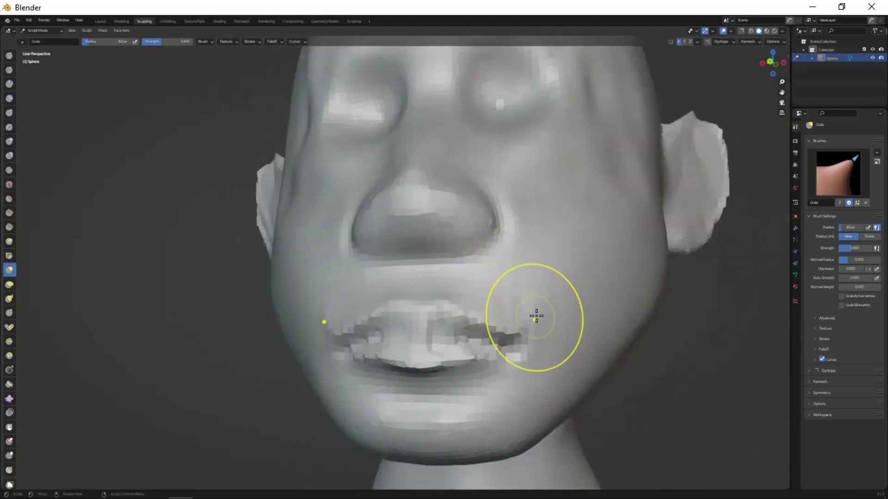
# - Carve the nostril openings into the nose with Draw Sharp
pyautogui.press('x')
pyautogui.moveTo(537, 315); pyautogui.dragTo(511, 242, button='middle')
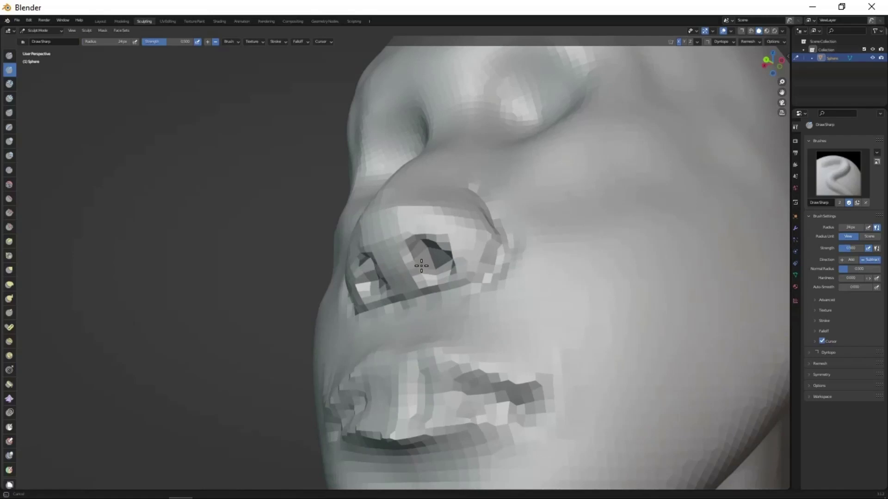
pyautogui.moveTo(421, 265); pyautogui.dragTo(437, 263, button='middle')
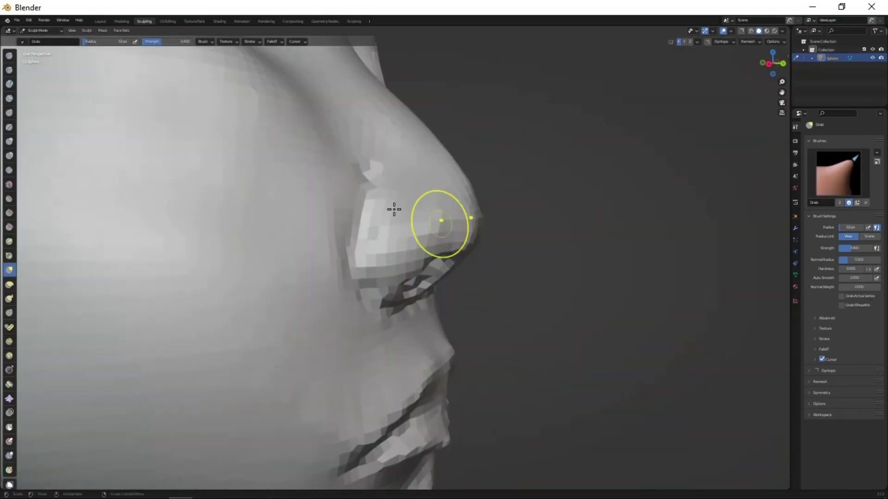
pyautogui.moveTo(396, 208); pyautogui.dragTo(529, 321, button='middle')
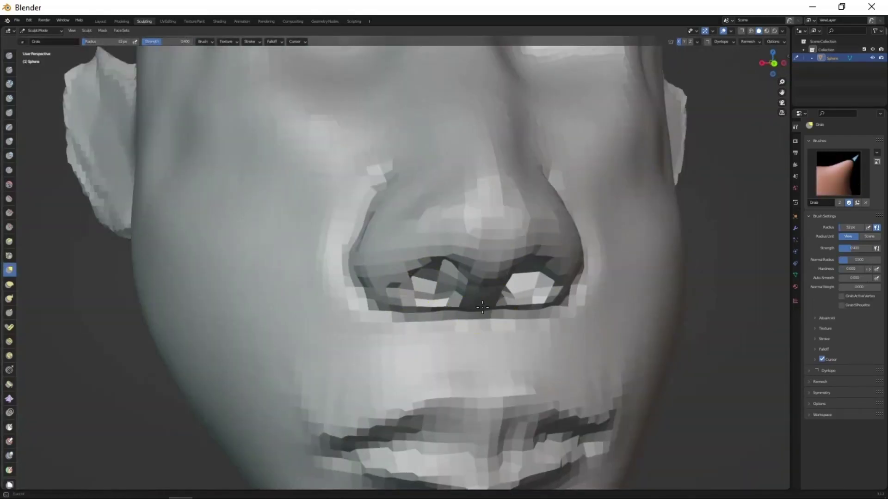
pyautogui.scroll(-2, 493, 291)
# - Reshape the lips in profile and front view, ready to add Clay Strips beside the mouth
pyautogui.moveTo(492, 291); pyautogui.dragTo(437, 337, button='middle')
pyautogui.scroll(3, 440, 335)
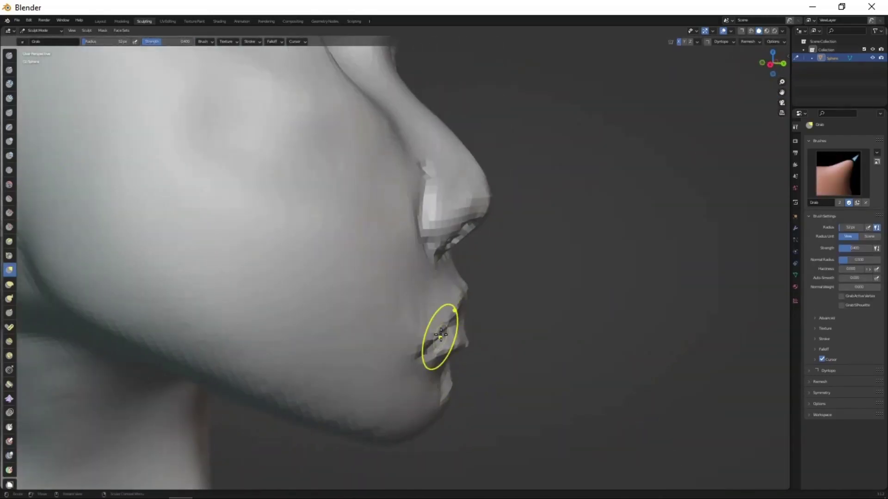
pyautogui.scroll(-5, 519, 317)
pyautogui.moveTo(487, 385)
pyautogui.mouseDown(button='middle')
pyautogui.moveTo(519, 317)
pyautogui.moveTo(489, 224)
pyautogui.moveTo(456, 302)
pyautogui.mouseUp(button='middle')
pyautogui.press('c')
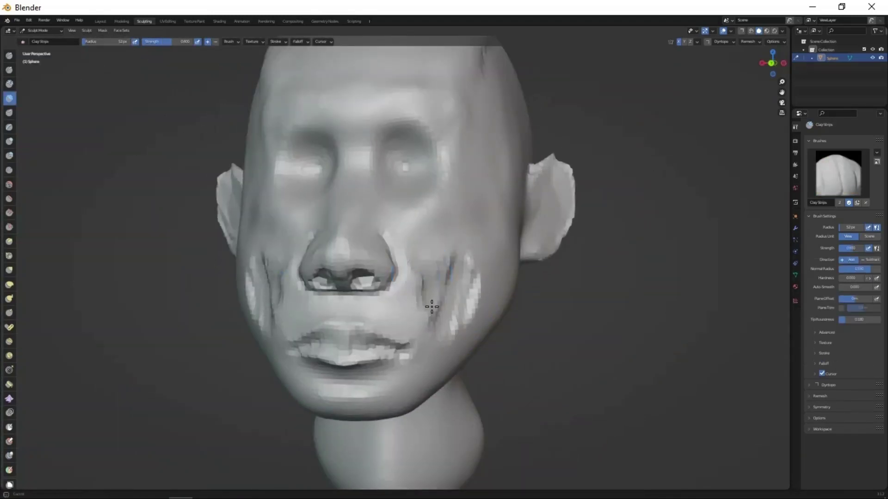
# - Pull and reshape the nose and lips with the Grab brush
pyautogui.moveTo(516, 336); pyautogui.dragTo(518, 260, button='middle')
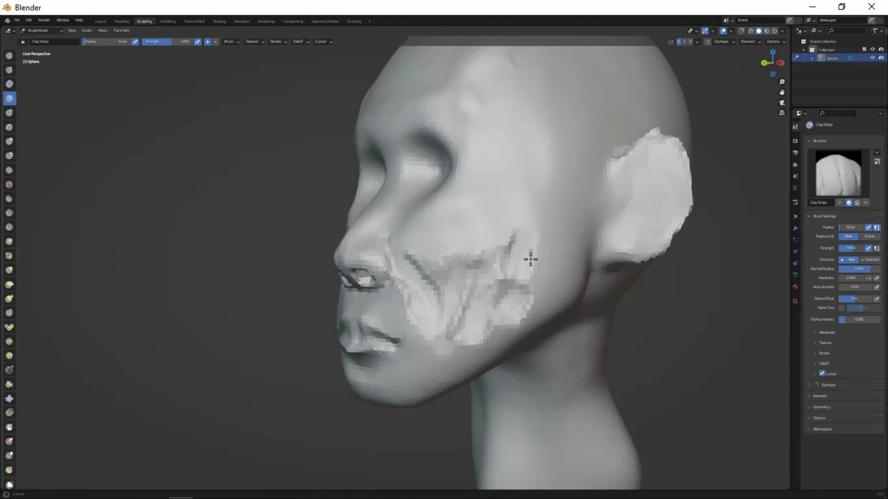
pyautogui.moveTo(447, 350)
pyautogui.mouseDown(button='middle')
pyautogui.moveTo(420, 273)
pyautogui.moveTo(444, 314)
pyautogui.moveTo(553, 327)
pyautogui.moveTo(523, 327)
pyautogui.mouseUp(button='middle')
pyautogui.scroll(3, 454, 328)
pyautogui.press('g')
pyautogui.scroll(-3, 531, 323)
pyautogui.scroll(3, 553, 327)
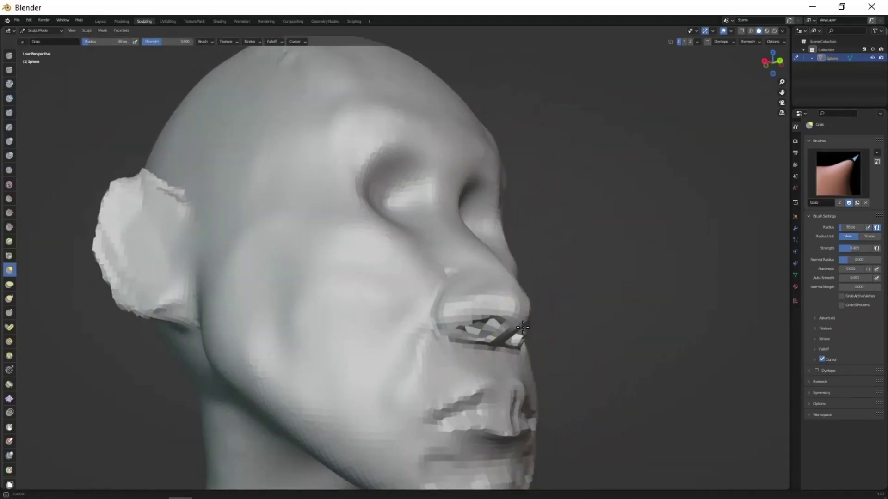
pyautogui.moveTo(533, 360)
pyautogui.mouseDown(button='middle')
pyautogui.moveTo(482, 317)
pyautogui.moveTo(525, 333)
pyautogui.moveTo(648, 228)
pyautogui.mouseUp(button='middle')
pyautogui.scroll(-3, 481, 317)
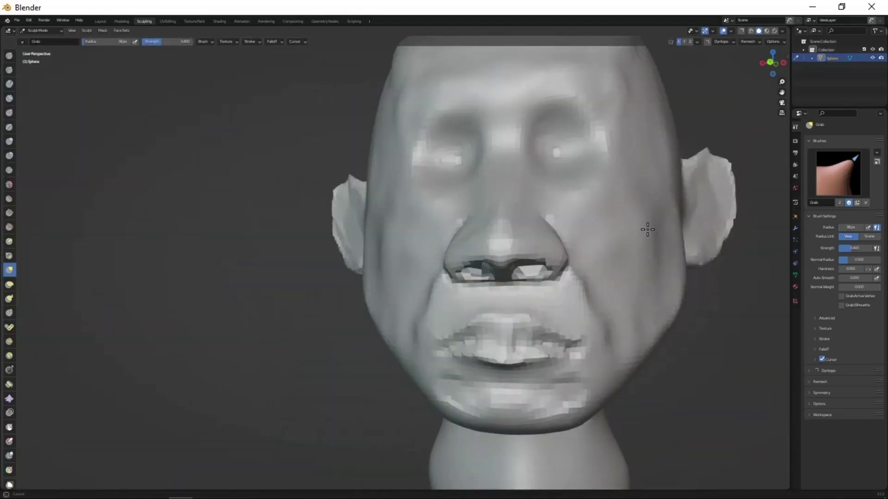
# - Add raised Draw strokes and crease a deeper mouth line into the lips
pyautogui.press('x')
pyautogui.keyDown('shift'); pyautogui.moveTo(544, 352); pyautogui.dragTo(445, 329, button='middle'); pyautogui.keyUp('shift')
pyautogui.scroll(3, 445, 329)
pyautogui.moveTo(512, 331)
pyautogui.mouseDown(button='middle')
pyautogui.moveTo(454, 353)
pyautogui.moveTo(423, 257)
pyautogui.moveTo(492, 353)
pyautogui.moveTo(436, 287)
pyautogui.mouseUp(button='middle')
pyautogui.hotkey('shift', 'c')
pyautogui.moveTo(502, 354); pyautogui.dragTo(397, 371, button='middle')
# - Refine the cheek folds with Clay Strips, then carve the ear's inner hollow with Draw Sharp
pyautogui.press('c')
pyautogui.scroll(2, 469, 329)
pyautogui.moveTo(411, 335)
pyautogui.mouseDown(button='middle')
pyautogui.moveTo(370, 319)
pyautogui.moveTo(272, 247)
pyautogui.moveTo(444, 311)
pyautogui.moveTo(412, 293)
pyautogui.moveTo(440, 288)
pyautogui.moveTo(486, 180)
pyautogui.moveTo(513, 283)
pyautogui.mouseUp(button='middle')
pyautogui.scroll(-3, 272, 247)
pyautogui.hotkey('shift', 'x')
pyautogui.moveTo(498, 174)
pyautogui.mouseDown(button='middle')
pyautogui.moveTo(508, 291)
pyautogui.moveTo(516, 273)
pyautogui.mouseUp(button='middle')
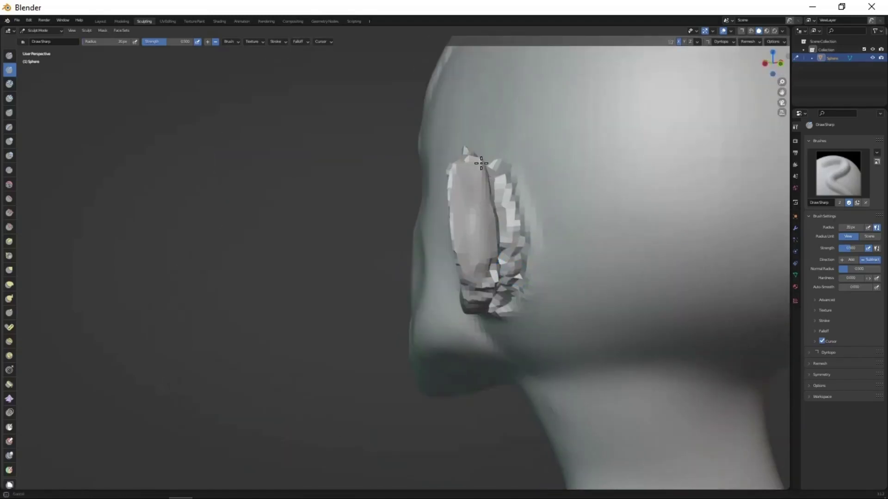
# - Pull both ears further out from the skull with the Grab brush
pyautogui.moveTo(481, 163); pyautogui.dragTo(505, 279, button='middle')
pyautogui.moveTo(533, 337)
pyautogui.mouseDown(button='middle')
pyautogui.moveTo(499, 148)
pyautogui.moveTo(521, 340)
pyautogui.moveTo(527, 248)
pyautogui.mouseUp(button='middle')
pyautogui.press('g')
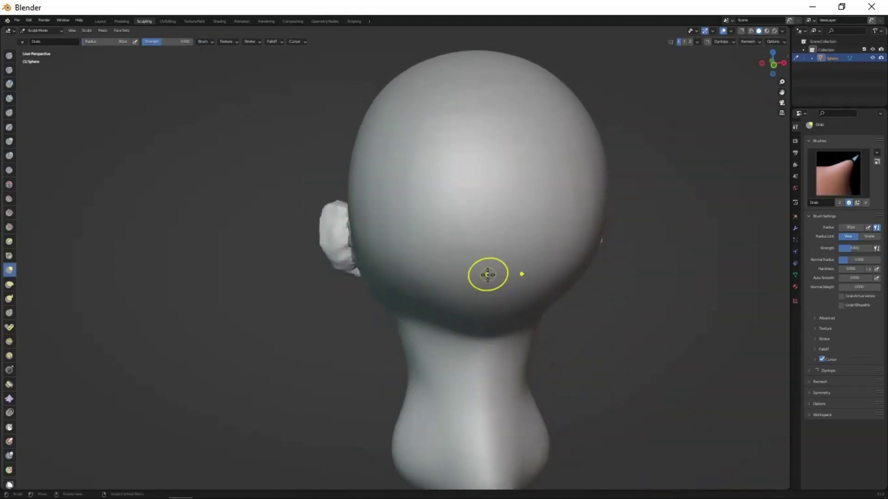
pyautogui.moveTo(487, 274); pyautogui.dragTo(539, 264, button='middle')
pyautogui.moveTo(626, 236)
pyautogui.mouseDown(button='middle')
pyautogui.moveTo(615, 254)
pyautogui.moveTo(602, 242)
pyautogui.moveTo(614, 267)
pyautogui.mouseUp(button='middle')
pyautogui.moveTo(639, 223)
pyautogui.mouseDown(button='middle')
pyautogui.moveTo(561, 234)
pyautogui.moveTo(445, 269)
pyautogui.mouseUp(button='middle')
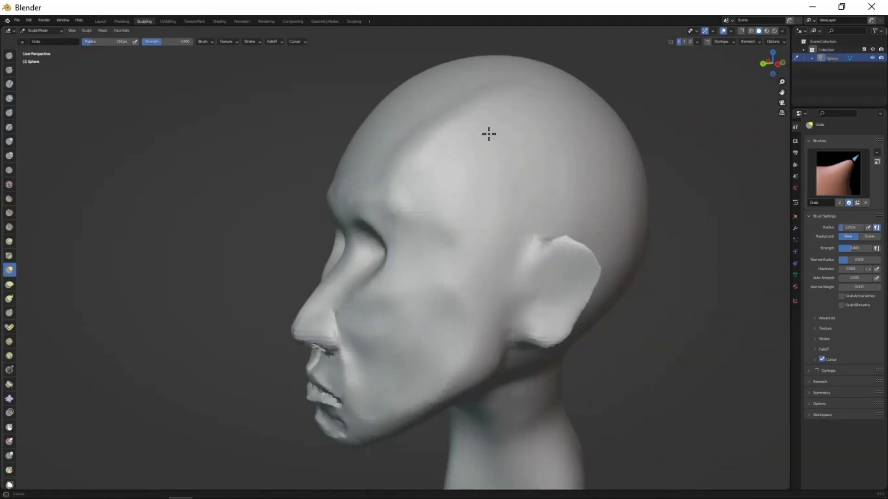
# - Reshape the cranium outline with a smaller Grab radius, ending on a frontal view
pyautogui.moveTo(489, 135); pyautogui.dragTo(499, 257, button='middle')
pyautogui.press('f')
pyautogui.moveTo(444, 141)
pyautogui.mouseDown(button='middle')
pyautogui.moveTo(478, 154)
pyautogui.moveTo(514, 238)
pyautogui.mouseUp(button='middle')
pyautogui.moveTo(457, 155)
pyautogui.mouseDown(button='middle')
pyautogui.moveTo(460, 301)
pyautogui.moveTo(562, 338)
pyautogui.moveTo(491, 357)
pyautogui.moveTo(430, 199)
pyautogui.mouseUp(button='middle')
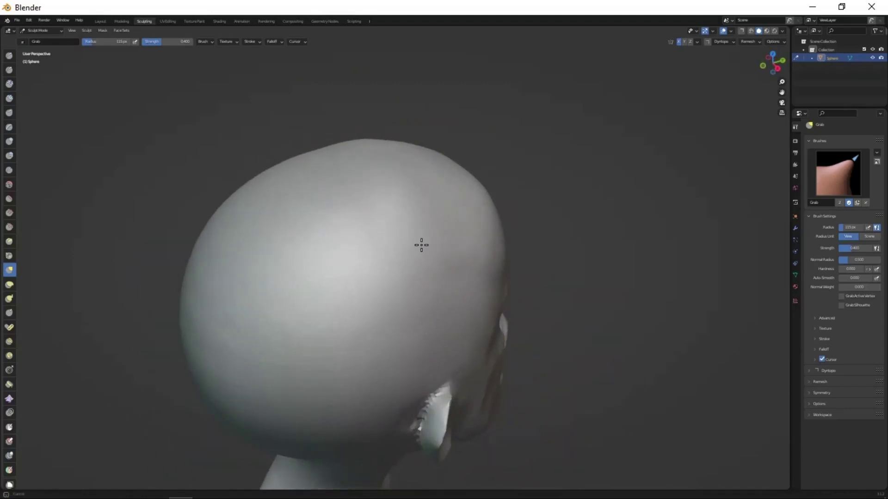
pyautogui.moveTo(421, 245)
pyautogui.mouseDown(button='middle')
pyautogui.moveTo(482, 204)
pyautogui.moveTo(517, 238)
pyautogui.moveTo(520, 309)
pyautogui.moveTo(507, 350)
pyautogui.moveTo(434, 213)
pyautogui.mouseUp(button='middle')
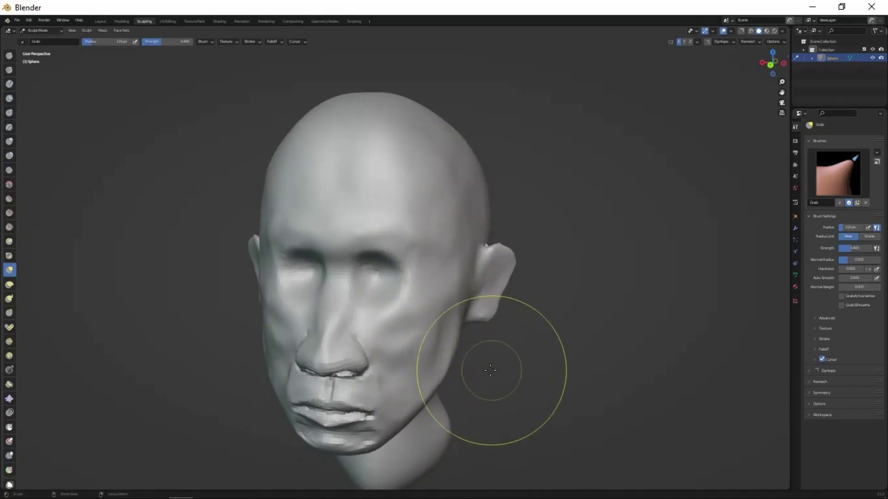
# - Flatten the front of the head with the Flatten/Contrast brush
pyautogui.moveTo(490, 370); pyautogui.dragTo(464, 153, button='middle')
pyautogui.hotkey('shift', 't')
pyautogui.scroll(-3, 476, 293)
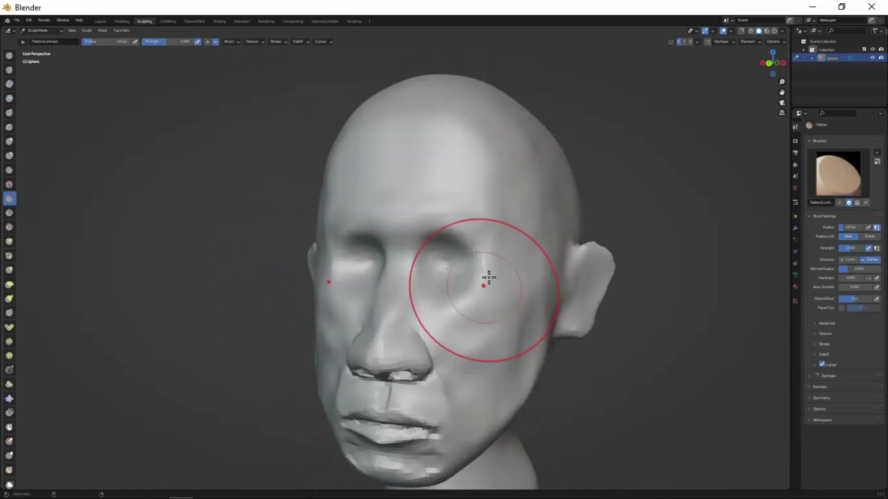
pyautogui.moveTo(487, 278); pyautogui.dragTo(501, 214, button='middle')
# - Build rough ridged Clay Strips up both temples, checking from several angles
pyautogui.press('c')
pyautogui.scroll(4, 521, 257)
pyautogui.moveTo(524, 245)
pyautogui.mouseDown()
pyautogui.moveTo(554, 273)
pyautogui.moveTo(555, 360)
pyautogui.mouseUp()
pyautogui.moveTo(554, 361)
pyautogui.mouseDown(button='middle')
pyautogui.moveTo(533, 234)
pyautogui.moveTo(636, 341)
pyautogui.moveTo(545, 256)
pyautogui.moveTo(499, 96)
pyautogui.mouseUp(button='middle')
pyautogui.scroll(-4, 533, 234)
pyautogui.scroll(4, 527, 194)
pyautogui.scroll(-4, 544, 247)
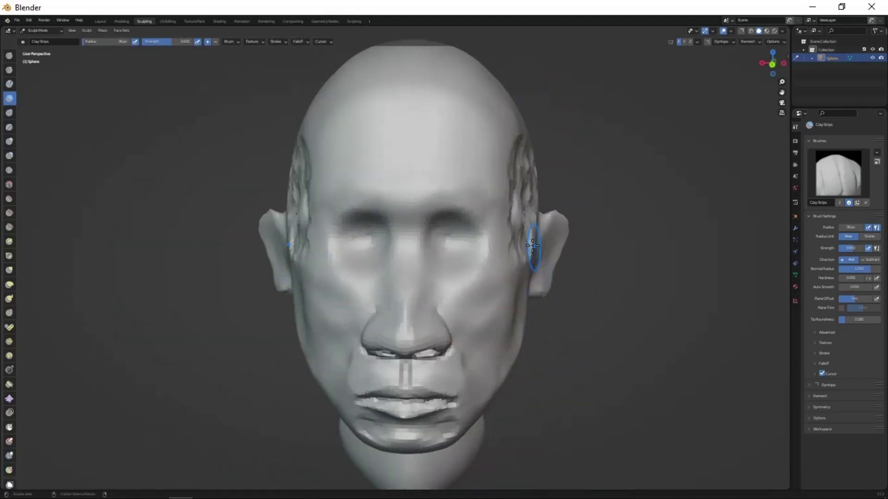
pyautogui.moveTo(544, 248); pyautogui.dragTo(564, 130, button='middle')
pyautogui.moveTo(519, 278); pyautogui.dragTo(554, 304, button='middle')
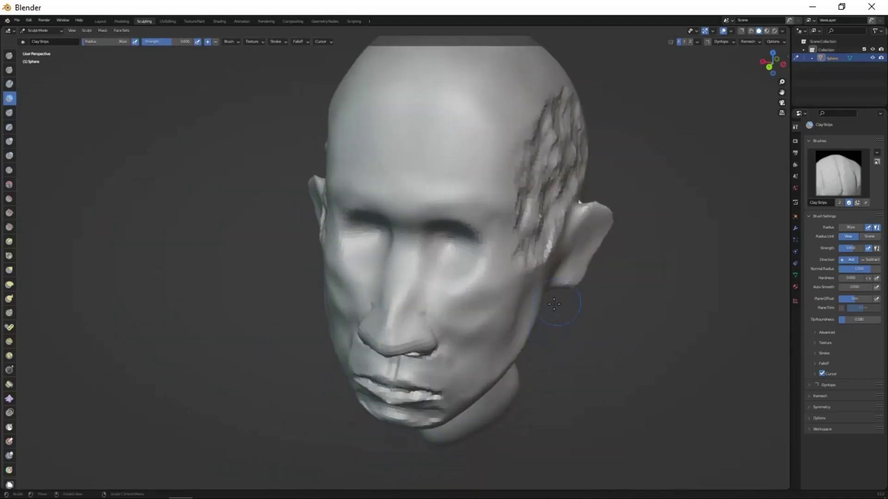
pyautogui.moveTo(563, 113)
pyautogui.mouseDown(button='middle')
pyautogui.moveTo(527, 301)
pyautogui.moveTo(517, 289)
pyautogui.moveTo(451, 327)
pyautogui.mouseUp(button='middle')
# - Pull the jaw and neck into a firmer line under the chin with Grab
pyautogui.press('g')
pyautogui.scroll(3, 463, 250)
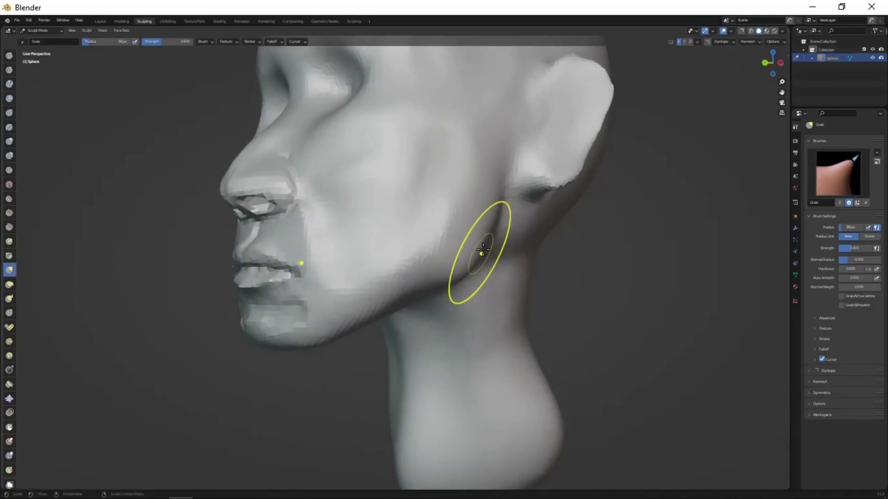
pyautogui.scroll(-3, 404, 322)
pyautogui.scroll(3, 489, 357)
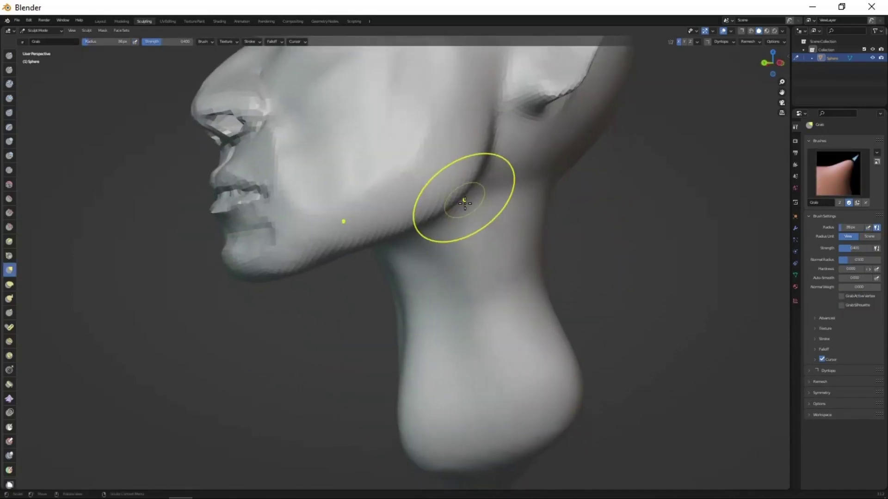
pyautogui.scroll(-3, 439, 259)
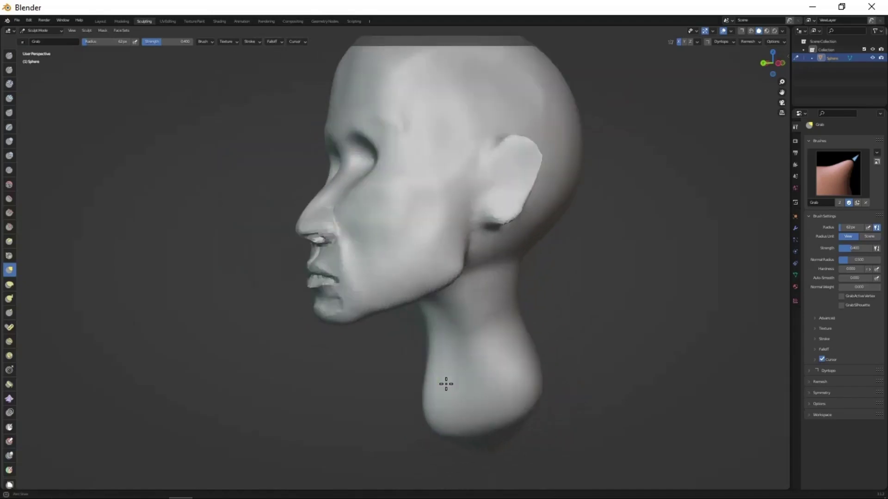
pyautogui.moveTo(444, 383); pyautogui.dragTo(451, 231, button='middle')
pyautogui.scroll(3, 450, 151)
pyautogui.moveTo(349, 226); pyautogui.dragTo(535, 297, button='middle')
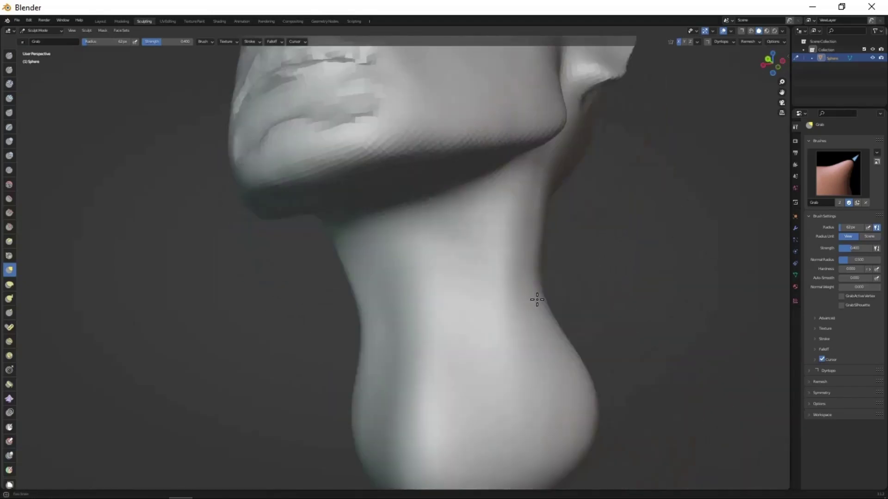
pyautogui.scroll(-4, 482, 377)
pyautogui.moveTo(482, 377)
pyautogui.mouseDown(button='middle')
pyautogui.moveTo(457, 375)
pyautogui.moveTo(467, 370)
pyautogui.moveTo(464, 158)
pyautogui.mouseUp(button='middle')
# - Add a Clay Strips stroke across the forehead and skull top
pyautogui.press('c')
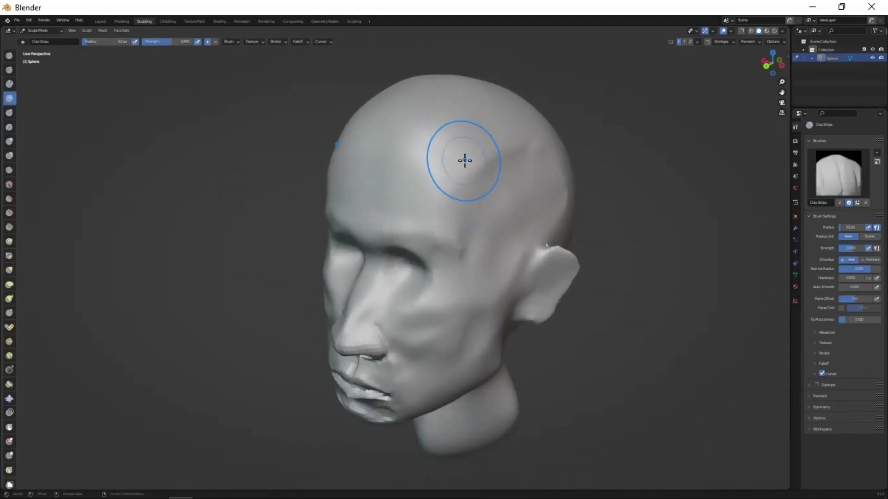
pyautogui.moveTo(463, 158); pyautogui.dragTo(407, 119)
pyautogui.moveTo(417, 170); pyautogui.dragTo(406, 193, button='middle')
pyautogui.scroll(2, 405, 193)
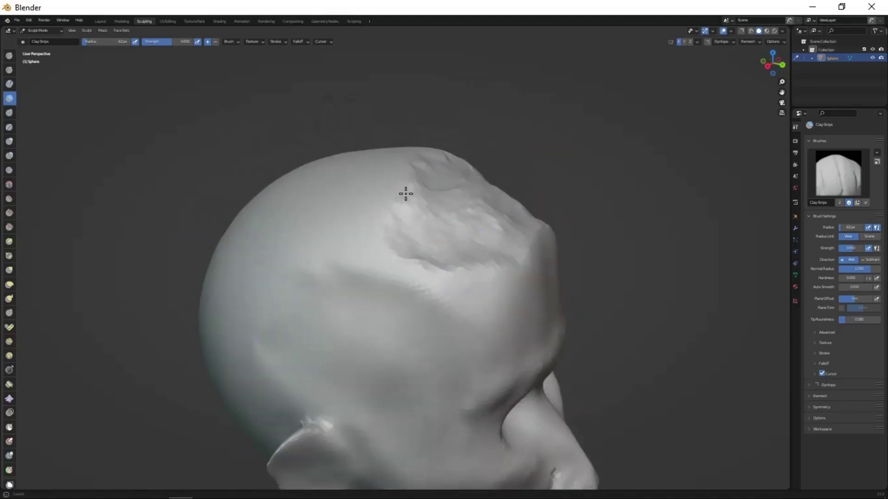
pyautogui.moveTo(366, 165)
pyautogui.mouseDown(button='middle')
pyautogui.moveTo(367, 242)
pyautogui.moveTo(398, 262)
pyautogui.moveTo(515, 247)
pyautogui.moveTo(493, 227)
pyautogui.moveTo(473, 305)
pyautogui.moveTo(506, 327)
pyautogui.moveTo(477, 301)
pyautogui.mouseUp(button='middle')
# - Switch to Grab with a 94px radius to reshape the head's left profile
pyautogui.press('g')
pyautogui.scroll(2, 464, 325)
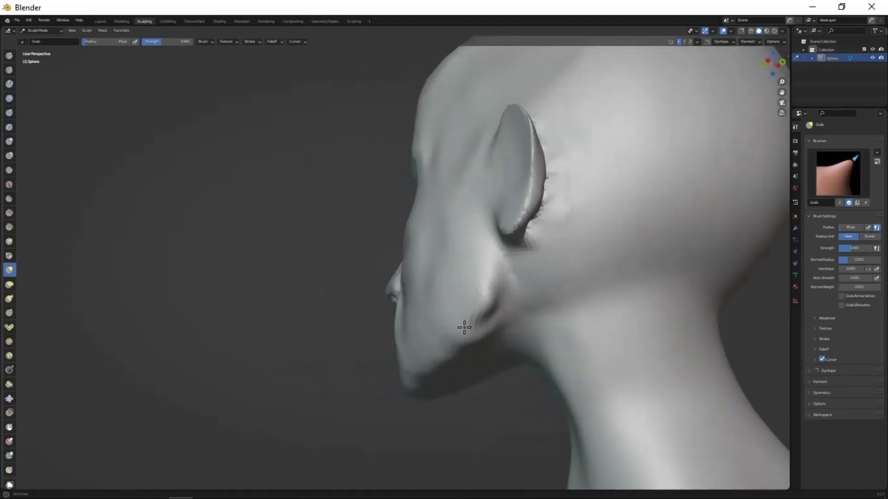
pyautogui.scroll(-1, 451, 333)
pyautogui.moveTo(452, 333)
pyautogui.mouseDown(button='middle')
pyautogui.moveTo(482, 362)
pyautogui.moveTo(467, 333)
pyautogui.moveTo(479, 347)
pyautogui.mouseUp(button='middle')
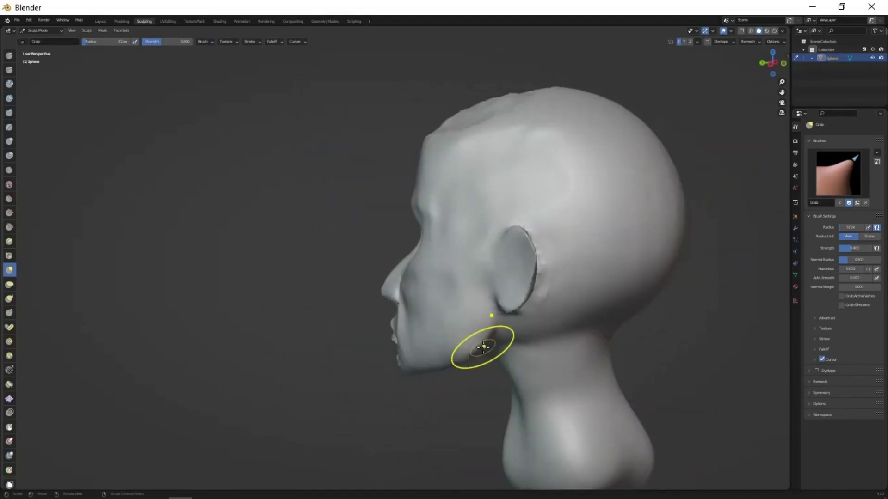
pyautogui.press('f')
pyautogui.click(451, 257)
pyautogui.moveTo(452, 256)
pyautogui.mouseDown(button='middle')
pyautogui.moveTo(571, 173)
pyautogui.moveTo(545, 211)
pyautogui.moveTo(564, 277)
pyautogui.moveTo(523, 174)
pyautogui.moveTo(517, 192)
pyautogui.moveTo(408, 230)
pyautogui.moveTo(440, 257)
pyautogui.moveTo(325, 220)
pyautogui.moveTo(283, 230)
pyautogui.moveTo(412, 243)
pyautogui.moveTo(446, 304)
pyautogui.moveTo(458, 154)
pyautogui.moveTo(356, 140)
pyautogui.mouseUp(button='middle')
# - Round off the ear's outline and earlobe with Grab, briefly trying Flatten/Contrast
pyautogui.hotkey('shift', 't')
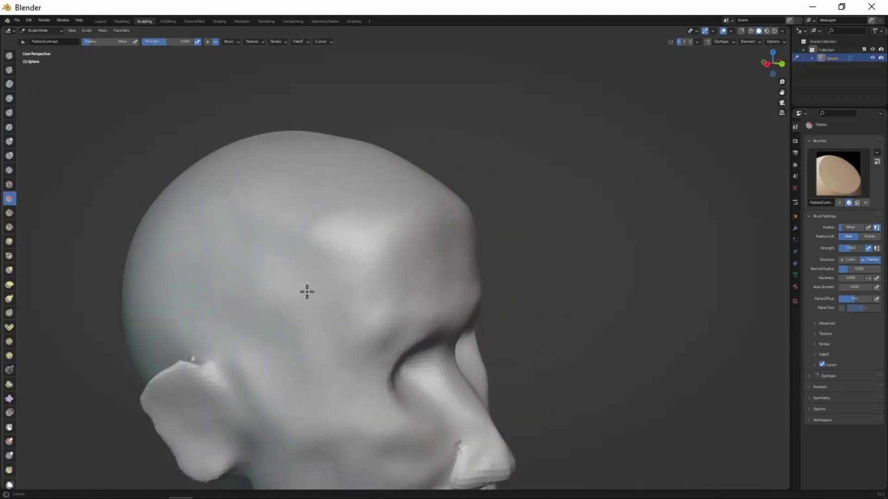
pyautogui.moveTo(307, 291)
pyautogui.mouseDown(button='middle')
pyautogui.moveTo(515, 323)
pyautogui.moveTo(464, 237)
pyautogui.mouseUp(button='middle')
pyautogui.press('g')
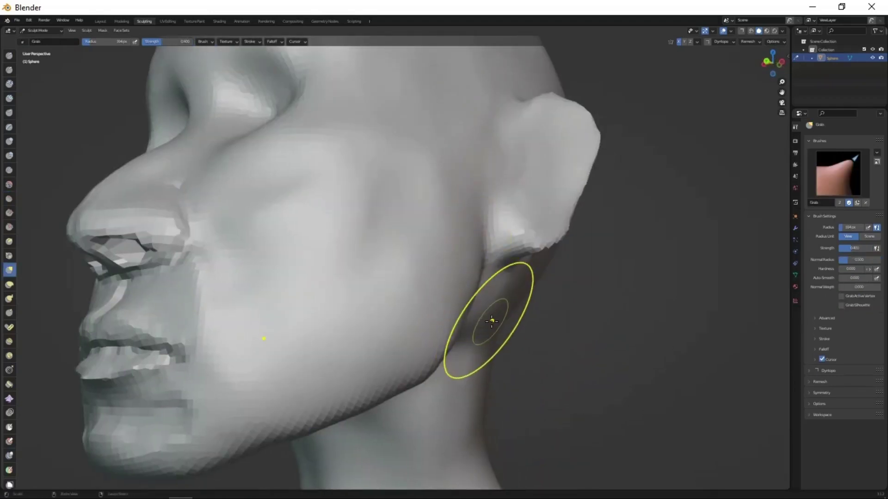
pyautogui.scroll(-3, 492, 321)
pyautogui.moveTo(417, 332); pyautogui.dragTo(383, 307, button='middle')
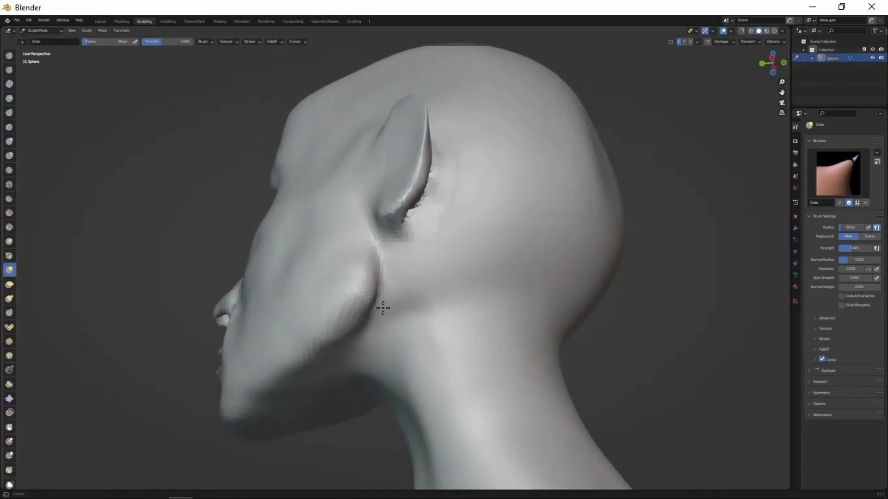
pyautogui.moveTo(408, 396)
pyautogui.mouseDown(button='middle')
pyautogui.moveTo(432, 382)
pyautogui.moveTo(439, 412)
pyautogui.mouseUp(button='middle')
pyautogui.scroll(5, 432, 320)
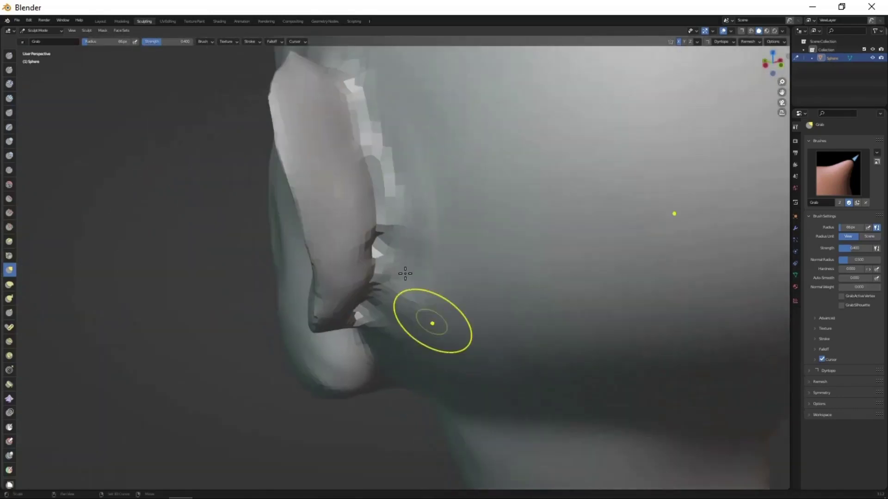
pyautogui.moveTo(450, 333); pyautogui.dragTo(467, 233, button='middle')
pyautogui.moveTo(457, 268); pyautogui.dragTo(440, 169, button='middle')
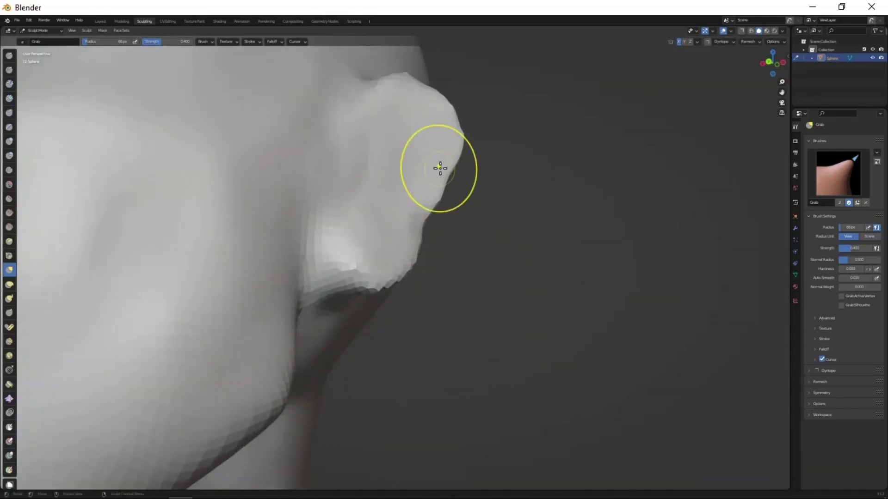
pyautogui.moveTo(361, 269); pyautogui.dragTo(377, 273, button='middle')
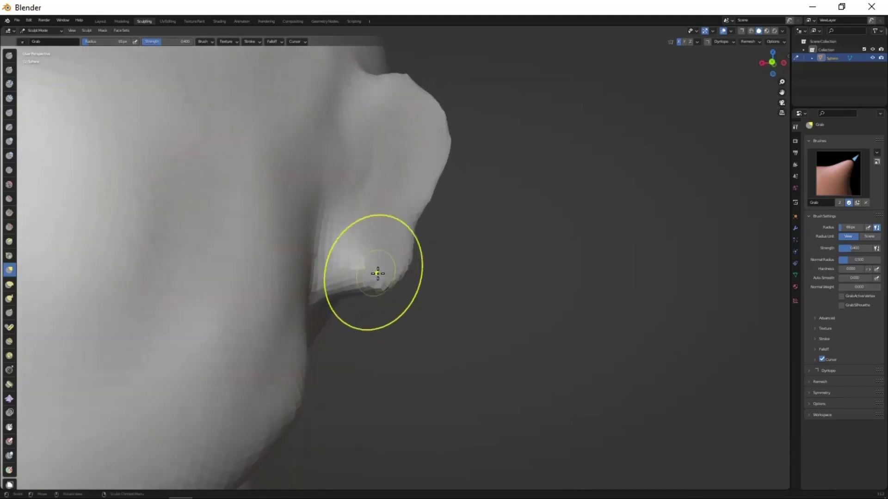
# - Check the ear from behind and the side, then isolate the head in Local View
pyautogui.scroll(-5, 402, 266)
pyautogui.scroll(-3, 416, 326)
pyautogui.moveTo(416, 327); pyautogui.dragTo(512, 261, button='middle')
pyautogui.moveTo(432, 222)
pyautogui.mouseDown(button='middle')
pyautogui.moveTo(525, 182)
pyautogui.moveTo(527, 228)
pyautogui.moveTo(347, 47)
pyautogui.mouseUp(button='middle')
pyautogui.scroll(2, 527, 228)
pyautogui.press('KP_Divide')
pyautogui.scroll(3, 508, 194)
pyautogui.moveTo(509, 194); pyautogui.dragTo(582, 171, button='middle')
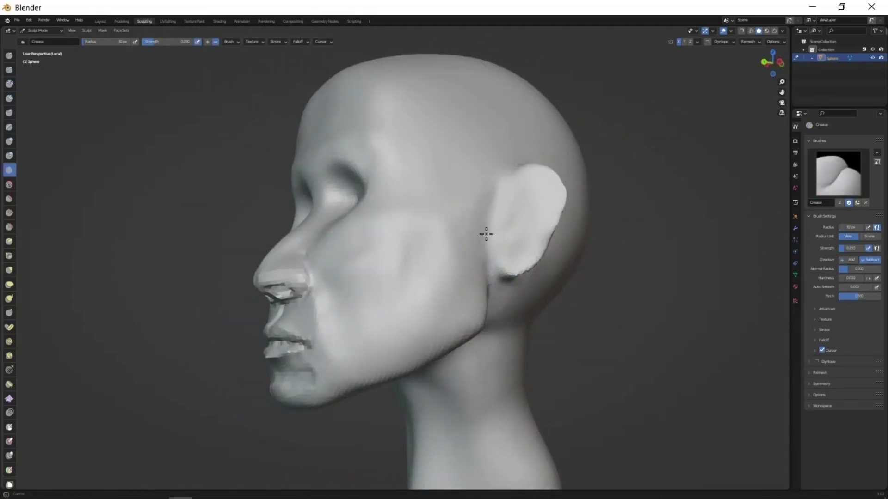
# - Pull the back edge of the ear outward with the Grab brush
pyautogui.moveTo(531, 345)
pyautogui.mouseDown(button='middle')
pyautogui.moveTo(461, 213)
pyautogui.moveTo(495, 172)
pyautogui.mouseUp(button='middle')
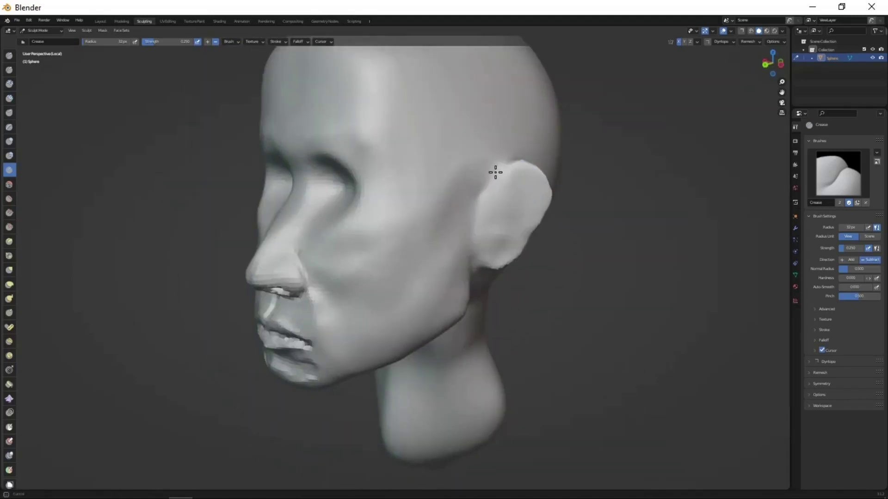
pyautogui.scroll(5, 537, 281)
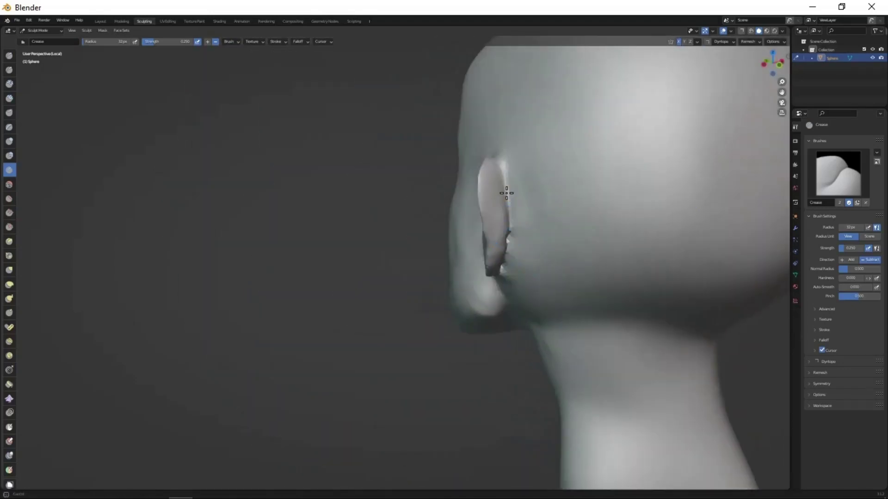
pyautogui.scroll(-5, 505, 192)
pyautogui.moveTo(465, 232); pyautogui.dragTo(502, 312, button='middle')
pyautogui.press('g')
pyautogui.moveTo(539, 231); pyautogui.dragTo(546, 224)
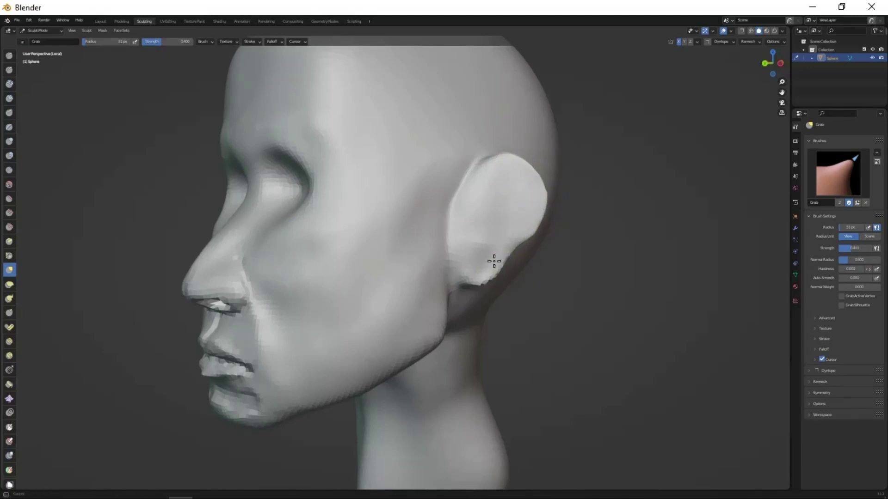
pyautogui.scroll(-3, 531, 293)
# - Reshape the nostrils and nose tip with Grab, checking from front and side
pyautogui.moveTo(531, 293)
pyautogui.mouseDown(button='middle')
pyautogui.moveTo(430, 309)
pyautogui.moveTo(555, 264)
pyautogui.mouseUp(button='middle')
pyautogui.scroll(5, 416, 244)
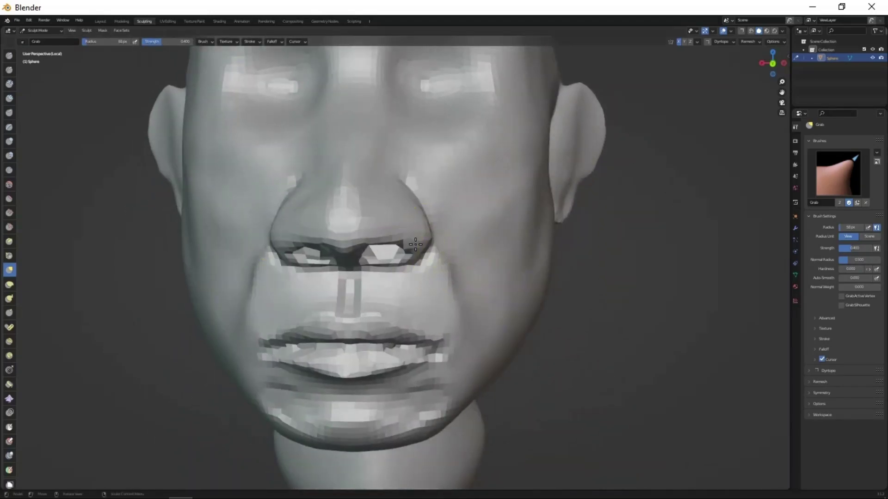
pyautogui.scroll(-3, 389, 213)
pyautogui.moveTo(462, 301); pyautogui.dragTo(396, 257, button='middle')
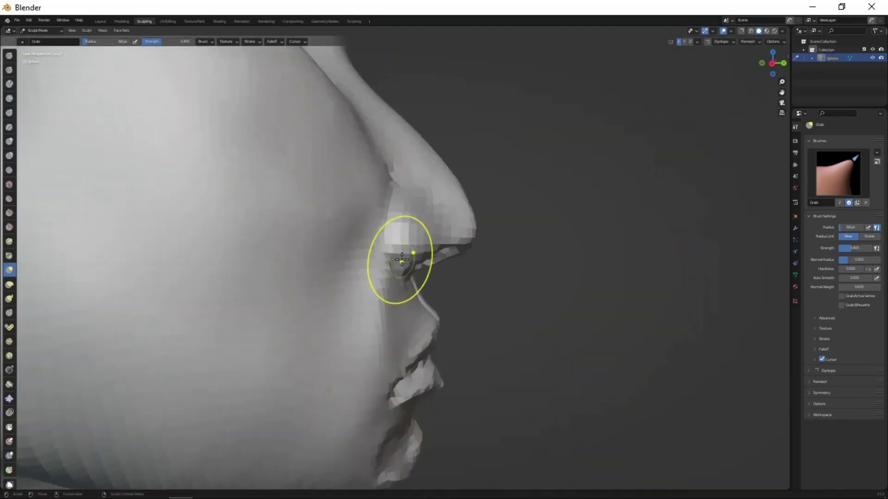
pyautogui.moveTo(397, 257); pyautogui.dragTo(446, 301)
pyautogui.scroll(3, 446, 301)
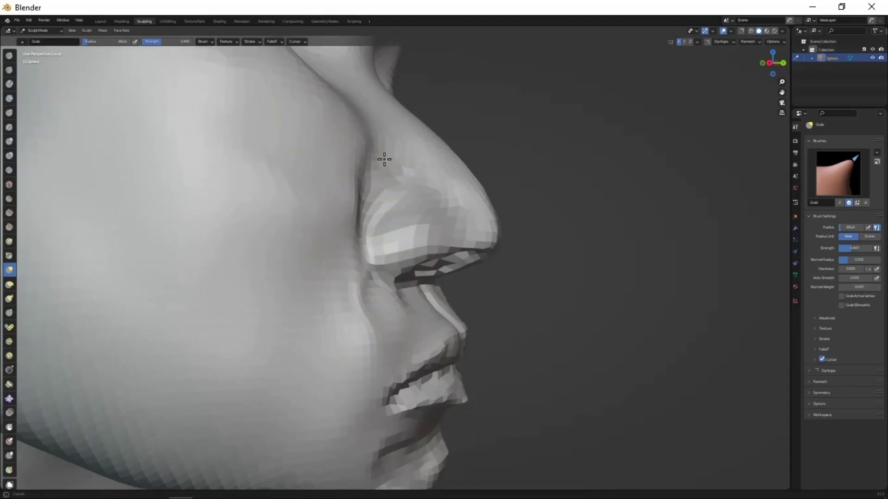
pyautogui.moveTo(357, 257)
pyautogui.mouseDown(button='middle')
pyautogui.moveTo(531, 277)
pyautogui.moveTo(475, 391)
pyautogui.moveTo(412, 390)
pyautogui.moveTo(512, 358)
pyautogui.moveTo(476, 333)
pyautogui.moveTo(512, 269)
pyautogui.moveTo(545, 293)
pyautogui.mouseUp(button='middle')
pyautogui.scroll(-5, 531, 278)
pyautogui.scroll(4, 428, 384)
pyautogui.scroll(-3, 511, 358)
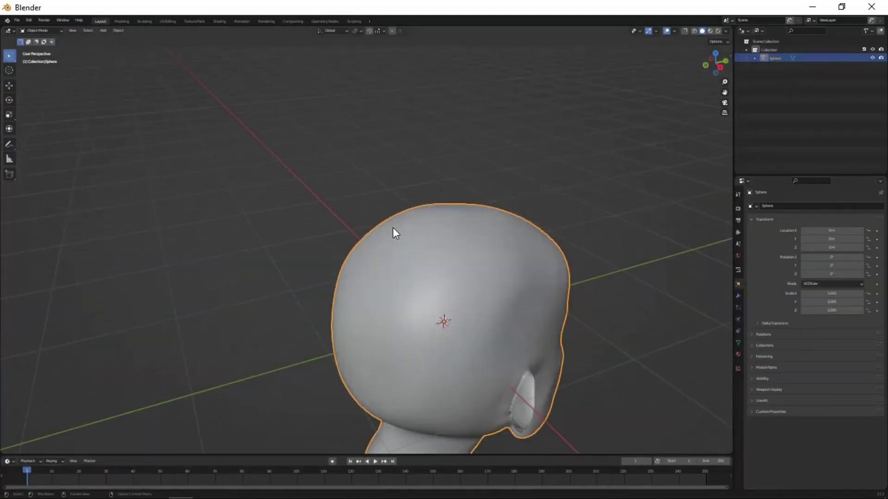
# - Add a UV sphere eyeball rotated 90° on X and scaled down to eyeball size
pyautogui.hotkey('shift', 'a')
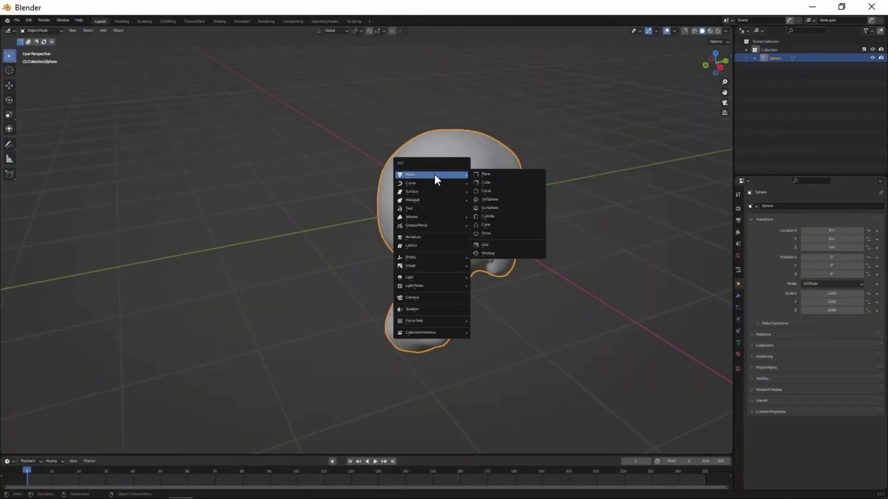
pyautogui.click(490, 200)
pyautogui.press('r')
pyautogui.press('x')
pyautogui.press('9')
pyautogui.press('0')
pyautogui.press('Return')
pyautogui.press('ctrl+KP_1')
pyautogui.press('s')
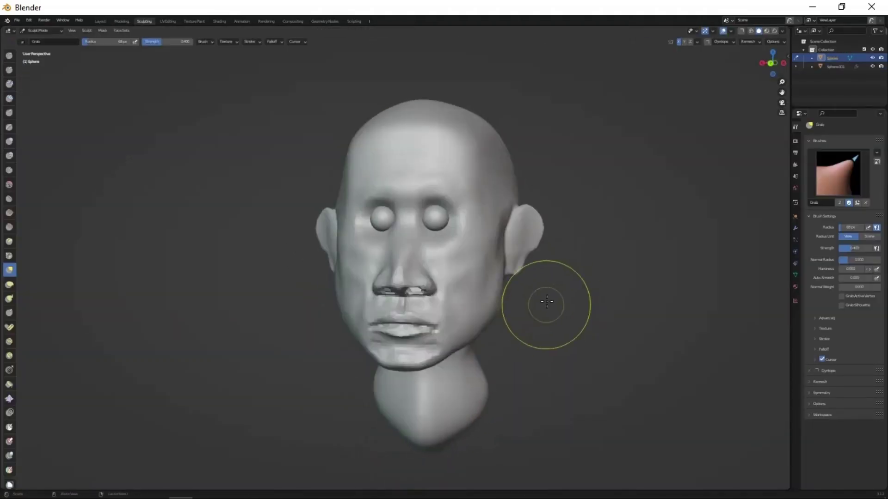
pyautogui.scroll(3, 544, 307)
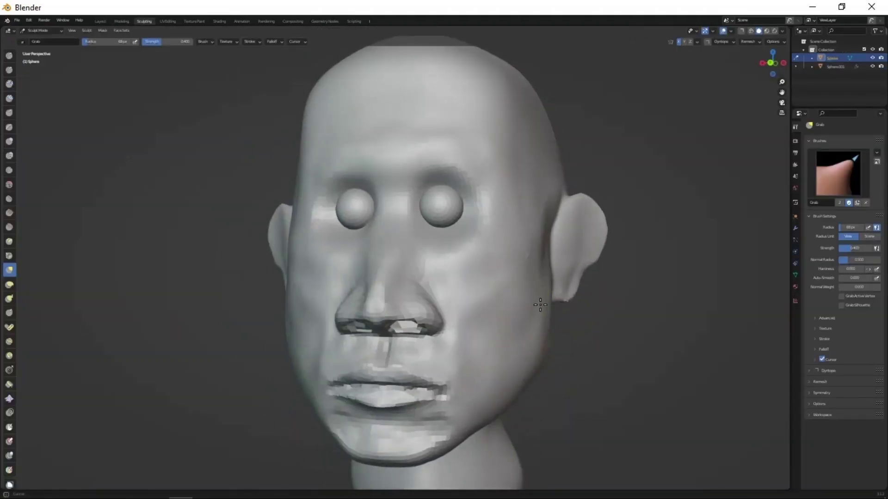
pyautogui.scroll(-1, 516, 337)
# - Build the nose bridge up into the brow with Clay Strips
pyautogui.moveTo(517, 337); pyautogui.dragTo(435, 301, button='middle')
pyautogui.moveTo(442, 370); pyautogui.dragTo(478, 372, button='middle')
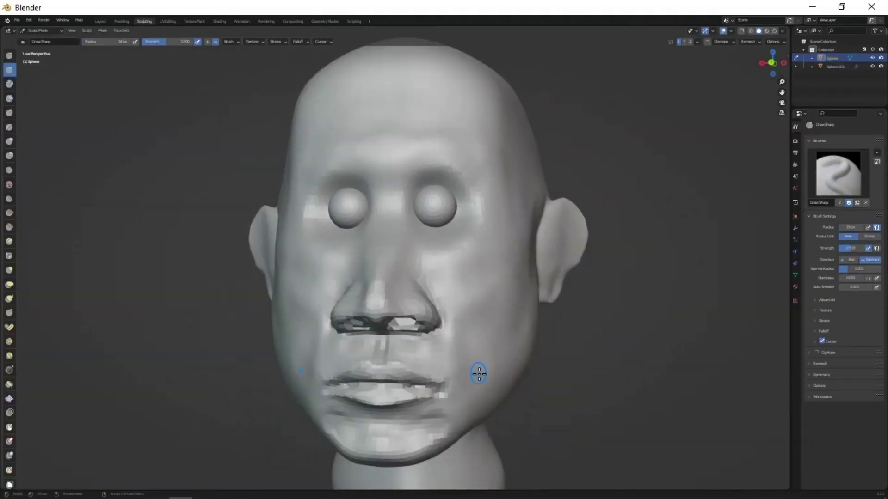
pyautogui.press('g')
pyautogui.moveTo(431, 327); pyautogui.dragTo(509, 364, button='middle')
pyautogui.press('c')
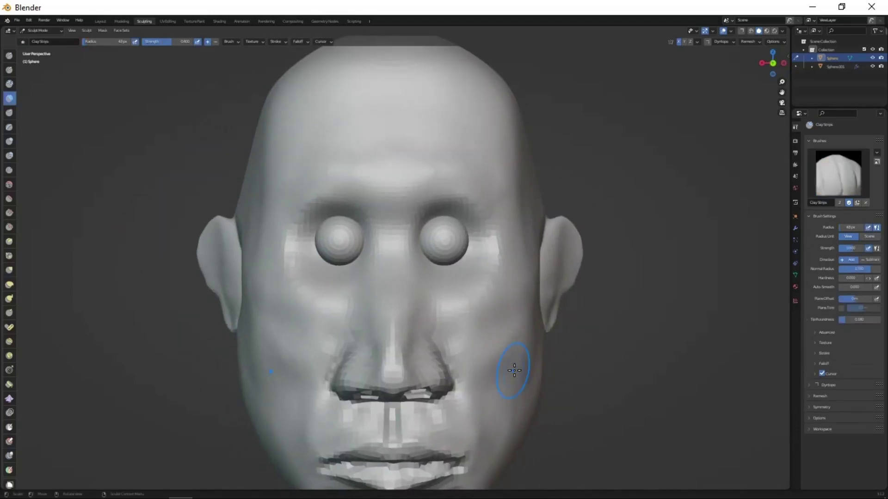
pyautogui.moveTo(400, 276)
pyautogui.mouseDown(button='middle')
pyautogui.moveTo(398, 251)
pyautogui.moveTo(418, 396)
pyautogui.mouseUp(button='middle')
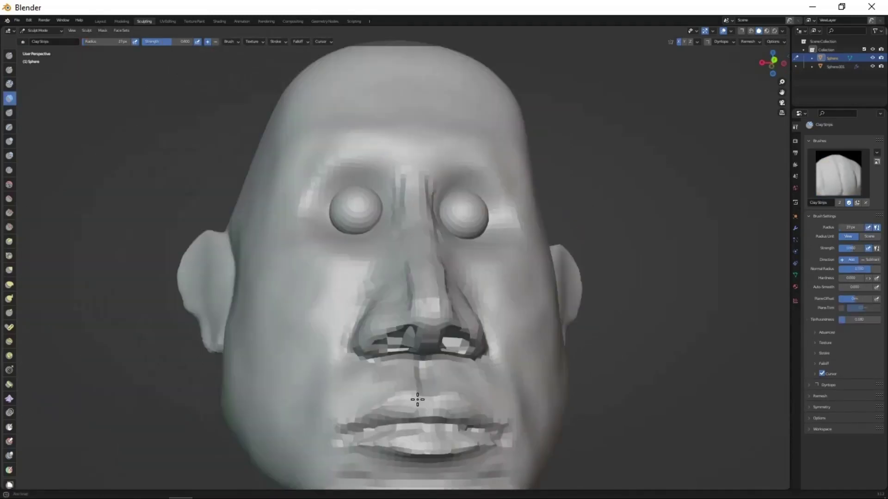
pyautogui.moveTo(421, 222); pyautogui.dragTo(422, 149)
# - Add a mirrored brow ridge and pull the brows above the eyes into shape with Grab
pyautogui.moveTo(446, 106); pyautogui.dragTo(504, 86)
pyautogui.moveTo(504, 86)
pyautogui.mouseDown(button='middle')
pyautogui.moveTo(456, 244)
pyautogui.moveTo(445, 143)
pyautogui.mouseUp(button='middle')
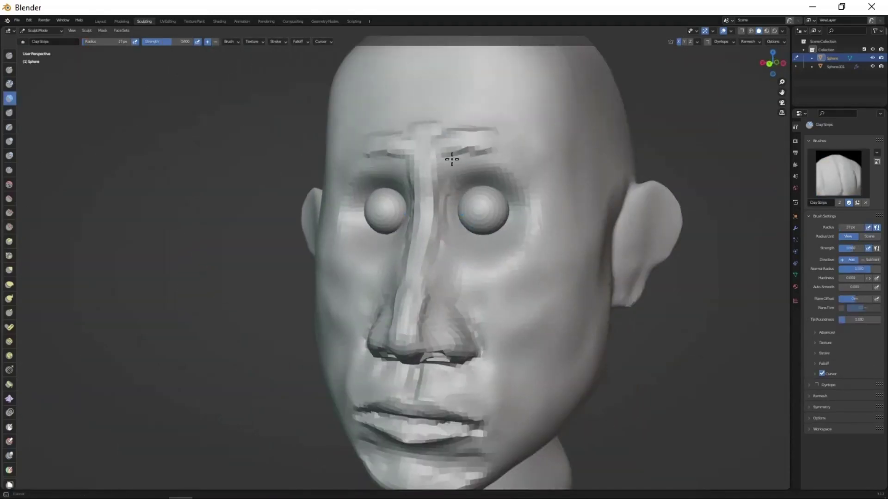
pyautogui.moveTo(538, 168); pyautogui.dragTo(467, 160)
pyautogui.press('g')
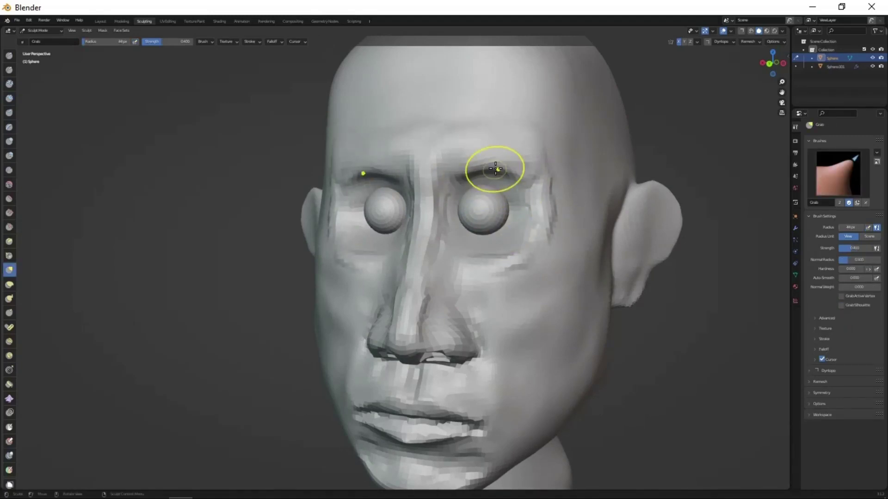
pyautogui.moveTo(495, 170)
pyautogui.mouseDown(button='middle')
pyautogui.moveTo(500, 238)
pyautogui.moveTo(465, 232)
pyautogui.moveTo(485, 210)
pyautogui.mouseUp(button='middle')
# - Build Clay Strips eyelids over the eyeballs, shrinking the brush for finer edges
pyautogui.press('c')
pyautogui.moveTo(480, 204); pyautogui.dragTo(481, 214)
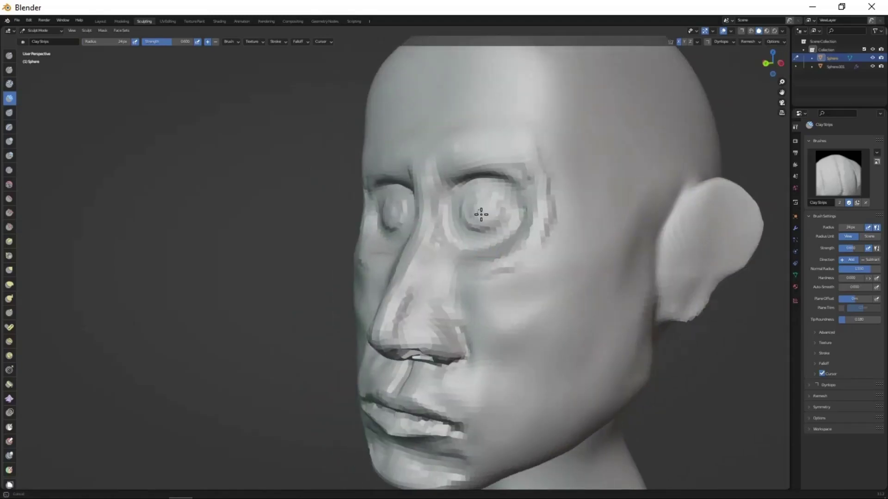
pyautogui.moveTo(482, 214)
pyautogui.mouseDown(button='middle')
pyautogui.moveTo(515, 241)
pyautogui.moveTo(532, 194)
pyautogui.mouseUp(button='middle')
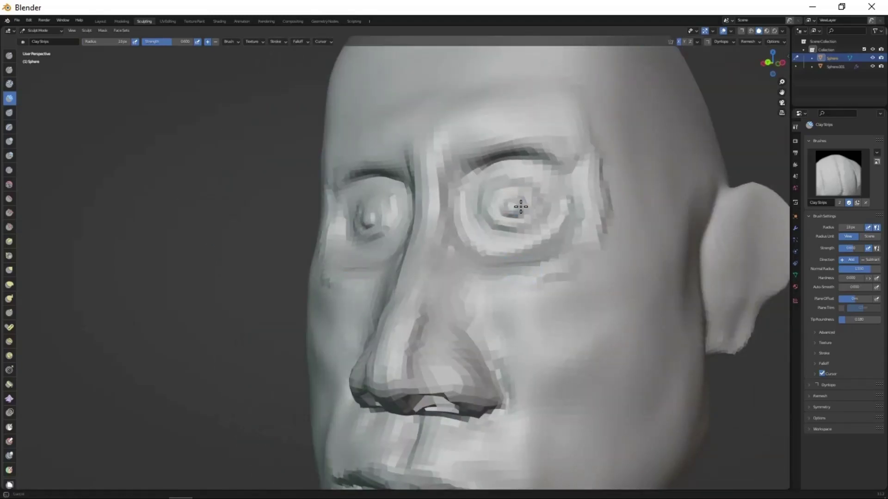
pyautogui.press('f')
pyautogui.click(526, 268)
pyautogui.moveTo(526, 268)
pyautogui.mouseDown(button='middle')
pyautogui.moveTo(535, 204)
pyautogui.moveTo(513, 254)
pyautogui.moveTo(488, 211)
pyautogui.moveTo(468, 247)
pyautogui.moveTo(473, 204)
pyautogui.mouseUp(button='middle')
pyautogui.moveTo(508, 251)
pyautogui.mouseDown(button='middle')
pyautogui.moveTo(432, 153)
pyautogui.moveTo(508, 241)
pyautogui.mouseUp(button='middle')
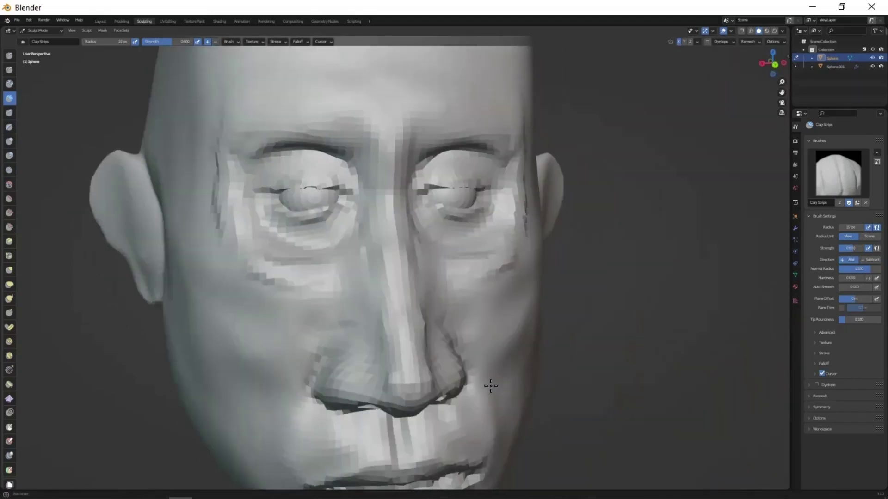
pyautogui.scroll(-3, 537, 272)
pyautogui.moveTo(537, 272)
pyautogui.mouseDown(button='middle')
pyautogui.moveTo(454, 322)
pyautogui.moveTo(498, 321)
pyautogui.moveTo(516, 362)
pyautogui.moveTo(476, 284)
pyautogui.moveTo(458, 333)
pyautogui.moveTo(509, 350)
pyautogui.moveTo(524, 367)
pyautogui.moveTo(492, 193)
pyautogui.mouseUp(button='middle')
pyautogui.press('g')
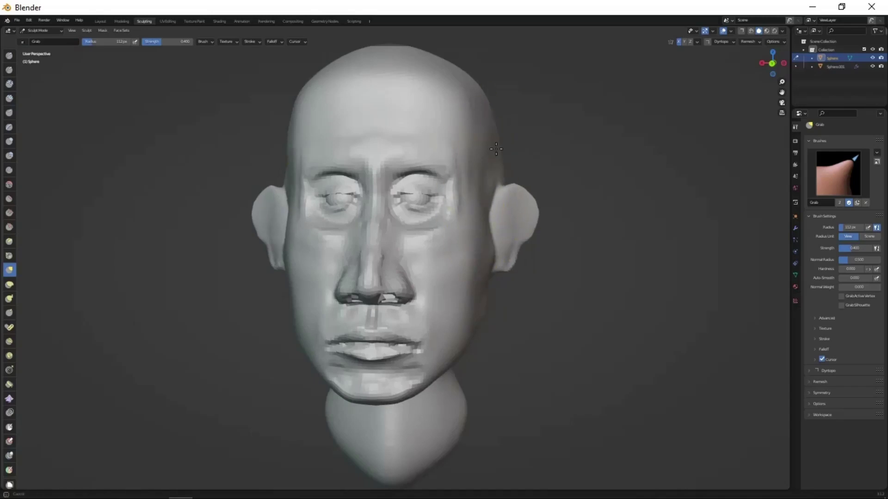
# - Orbit to the ear beside the eye and select Draw Sharp for the inner-ear grooves
pyautogui.moveTo(481, 326); pyautogui.dragTo(534, 278, button='middle')
pyautogui.scroll(3, 526, 284)
pyautogui.moveTo(534, 338); pyautogui.dragTo(522, 309, button='middle')
pyautogui.hotkey('shift', 'x')
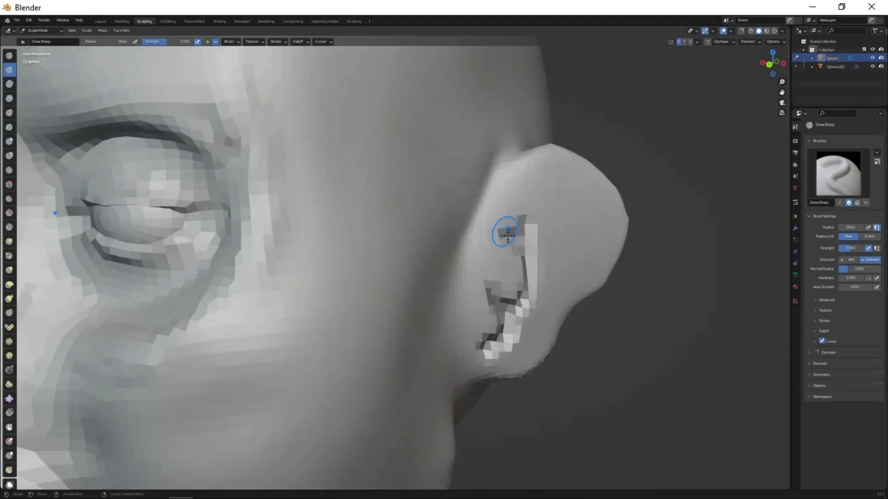
# - Carve the ear's outer and inner fold grooves, then remesh the head at 0.0213 voxel size
pyautogui.moveTo(493, 290); pyautogui.dragTo(589, 272, button='middle')
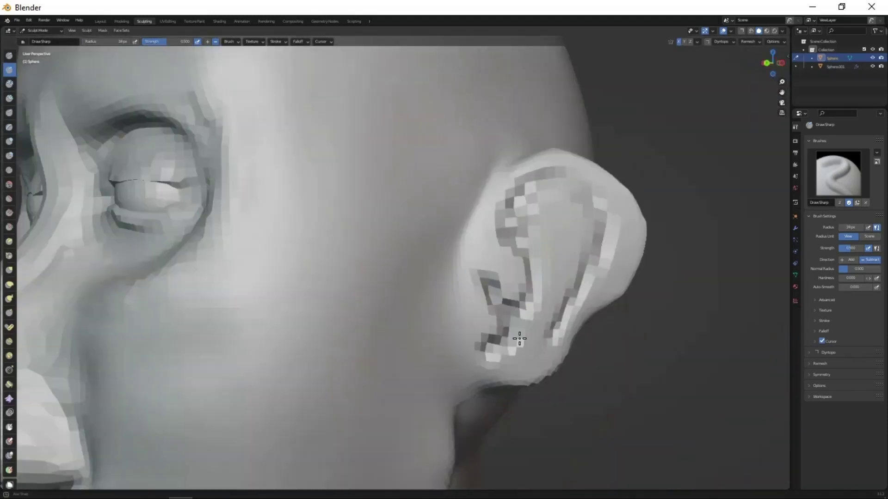
pyautogui.moveTo(533, 301); pyautogui.dragTo(503, 333, button='middle')
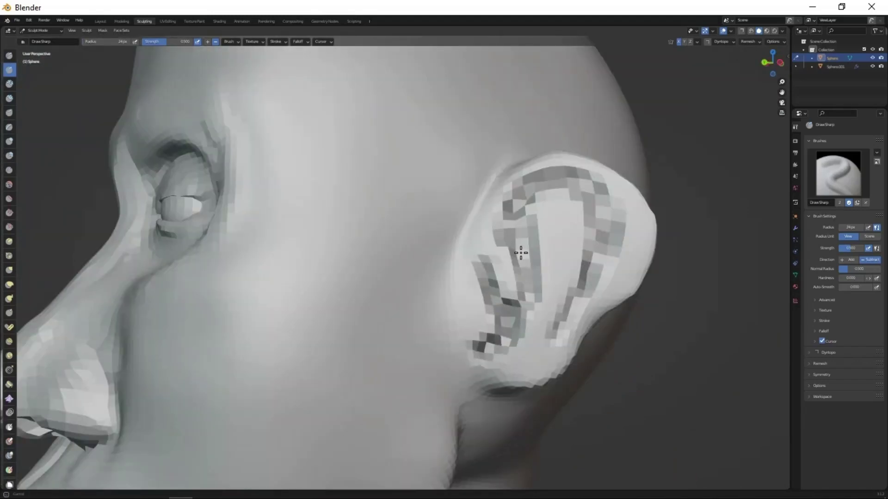
pyautogui.scroll(-3, 539, 348)
pyautogui.hotkey('shift', 'r')
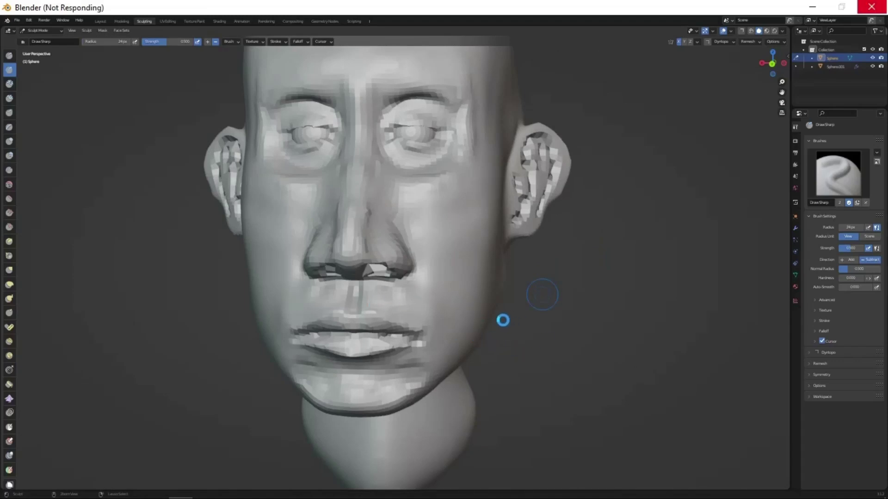
# - Smooth the jagged lower ear surface and rework the inner-ear folds into a cleaner shape
pyautogui.moveTo(503, 323)
pyautogui.mouseDown(button='middle')
pyautogui.moveTo(460, 261)
pyautogui.moveTo(479, 285)
pyautogui.mouseUp(button='middle')
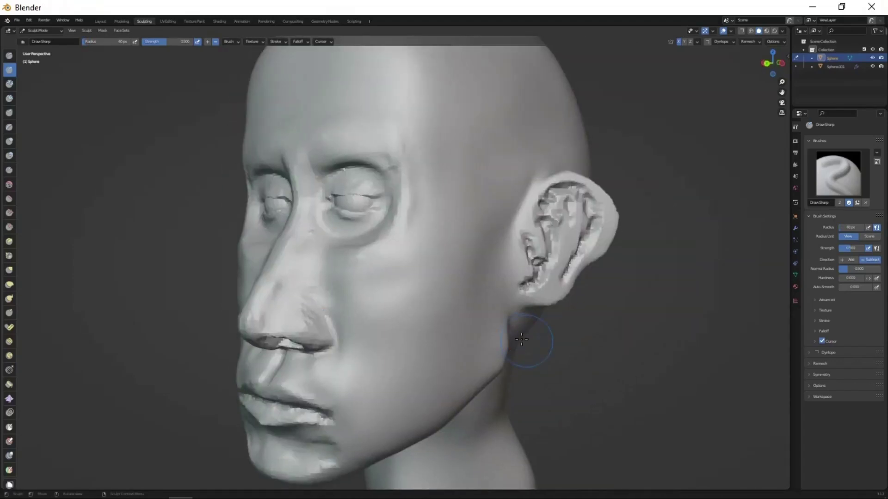
pyautogui.scroll(3, 480, 285)
pyautogui.keyDown('shift'); pyautogui.moveTo(521, 323); pyautogui.dragTo(500, 332); pyautogui.keyUp('shift')
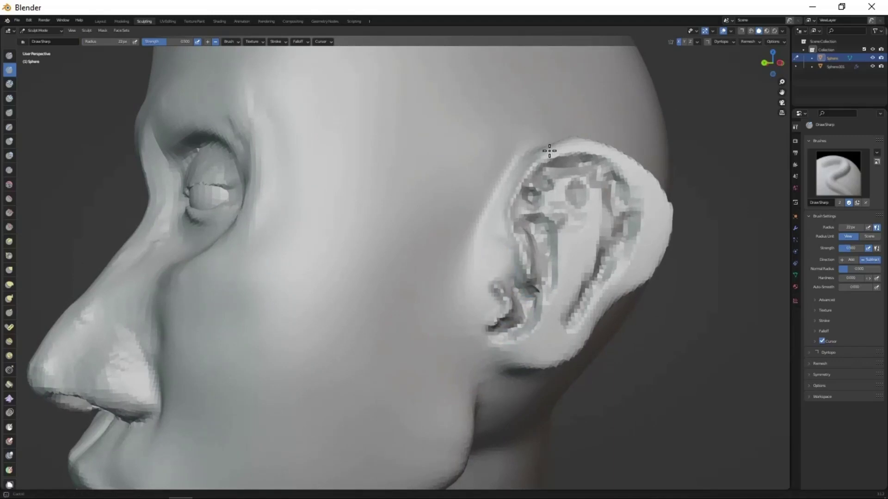
pyautogui.moveTo(624, 165)
pyautogui.keyDown('shift'); pyautogui.mouseDown()
pyautogui.moveTo(525, 258)
pyautogui.moveTo(554, 278)
pyautogui.moveTo(583, 208)
pyautogui.moveTo(617, 200)
pyautogui.moveTo(555, 222)
pyautogui.mouseUp(); pyautogui.keyUp('shift')
pyautogui.moveTo(555, 221); pyautogui.dragTo(607, 264, button='middle')
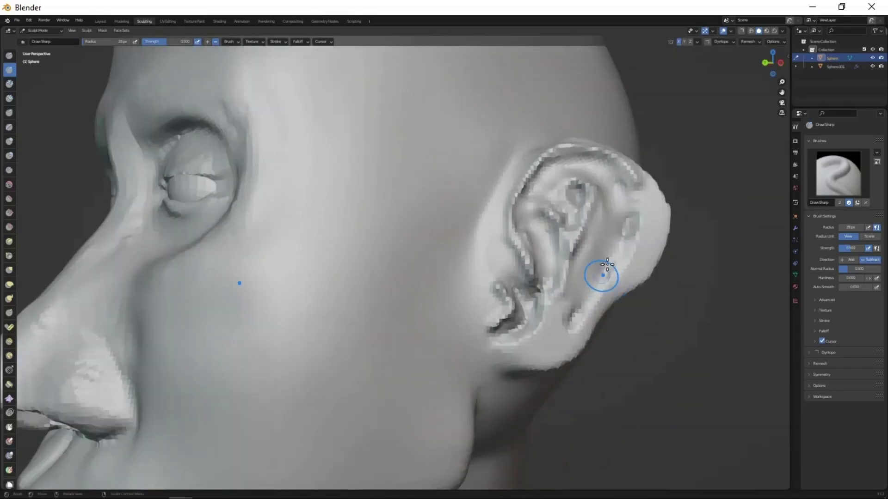
# - Inspect the head from the front, the eyes, the far side and a three-quarter nose view
pyautogui.press('KP_1')
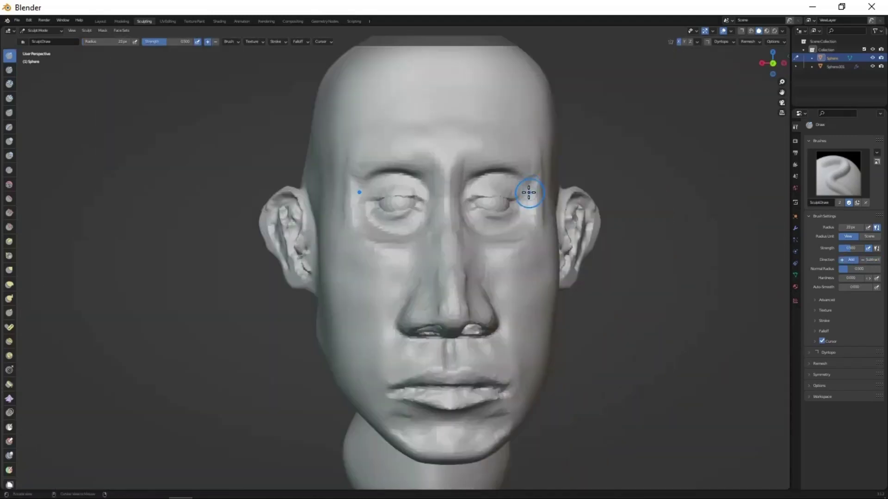
pyautogui.scroll(5, 567, 202)
pyautogui.moveTo(567, 202); pyautogui.dragTo(627, 162, button='middle')
pyautogui.moveTo(525, 265); pyautogui.dragTo(499, 219, button='middle')
pyautogui.scroll(-2, 498, 219)
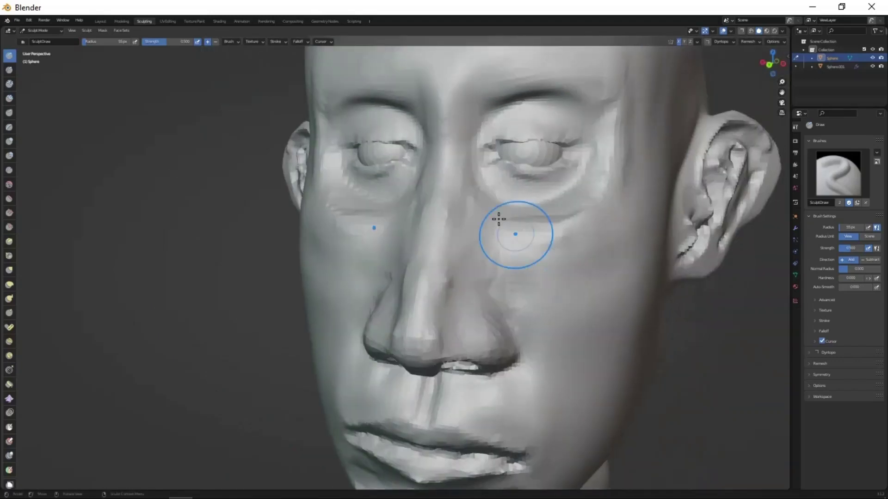
pyautogui.scroll(-2, 563, 266)
pyautogui.moveTo(563, 266)
pyautogui.mouseDown(button='middle')
pyautogui.moveTo(560, 244)
pyautogui.moveTo(547, 245)
pyautogui.moveTo(552, 207)
pyautogui.moveTo(668, 161)
pyautogui.moveTo(591, 308)
pyautogui.moveTo(584, 194)
pyautogui.mouseUp(button='middle')
pyautogui.press('KP_1')
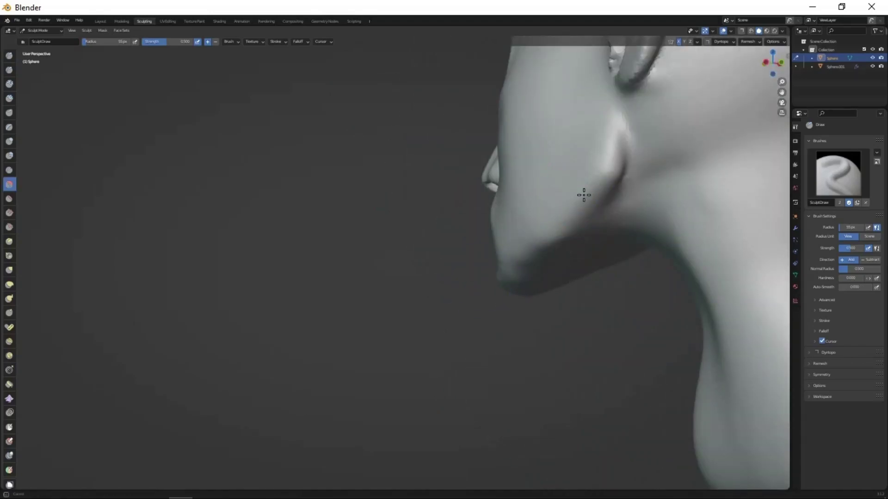
# - Check the head from under the chin, over the top and the forehead, then select Crease
pyautogui.moveTo(650, 269)
pyautogui.mouseDown(button='middle')
pyautogui.moveTo(680, 311)
pyautogui.moveTo(578, 327)
pyautogui.moveTo(610, 307)
pyautogui.moveTo(482, 286)
pyautogui.moveTo(446, 270)
pyautogui.moveTo(492, 379)
pyautogui.mouseUp(button='middle')
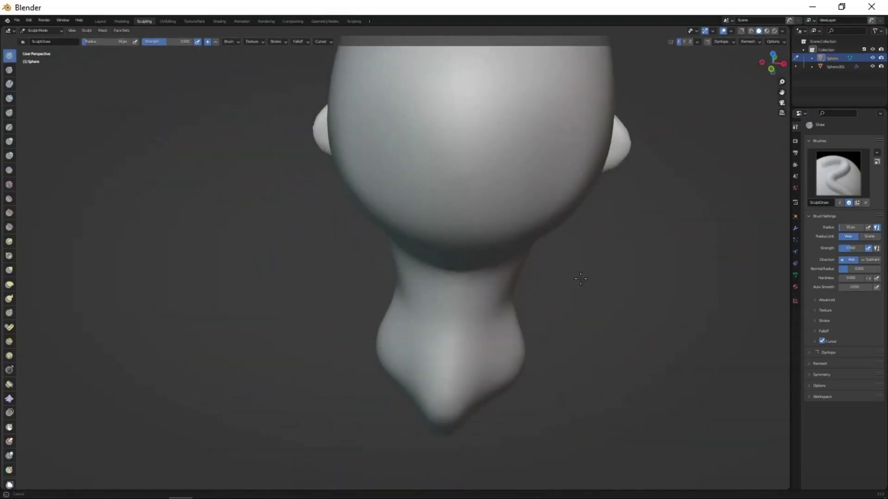
pyautogui.moveTo(580, 279)
pyautogui.mouseDown(button='middle')
pyautogui.moveTo(366, 116)
pyautogui.moveTo(397, 206)
pyautogui.moveTo(348, 230)
pyautogui.mouseUp(button='middle')
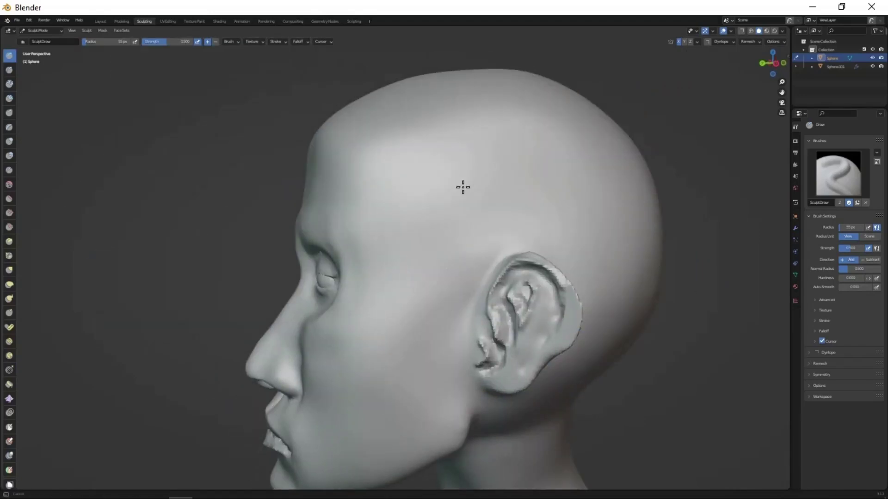
pyautogui.moveTo(463, 188)
pyautogui.mouseDown(button='middle')
pyautogui.moveTo(387, 117)
pyautogui.moveTo(458, 212)
pyautogui.moveTo(284, 170)
pyautogui.moveTo(515, 303)
pyautogui.moveTo(466, 196)
pyautogui.mouseUp(button='middle')
pyautogui.scroll(-3, 448, 264)
pyautogui.hotkey('shift', 'c')
pyautogui.scroll(4, 515, 303)
pyautogui.scroll(3, 379, 230)
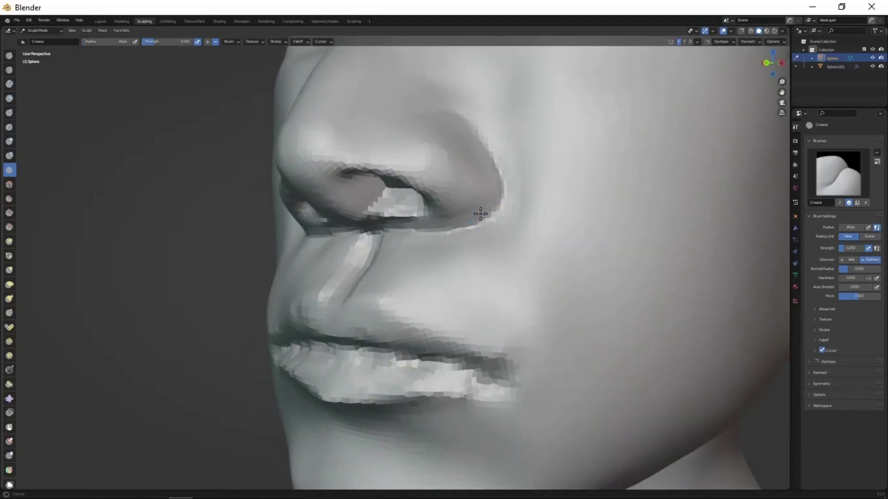
# - Hollow the nostrils with the Draw brush, viewing them from beneath the nose
pyautogui.moveTo(503, 194)
pyautogui.mouseDown(button='middle')
pyautogui.moveTo(435, 217)
pyautogui.moveTo(442, 264)
pyautogui.moveTo(393, 296)
pyautogui.moveTo(396, 272)
pyautogui.mouseUp(button='middle')
pyautogui.scroll(-3, 435, 218)
pyautogui.press('g')
pyautogui.press('x')
pyautogui.scroll(3, 395, 272)
pyautogui.moveTo(314, 236); pyautogui.dragTo(315, 201, button='middle')
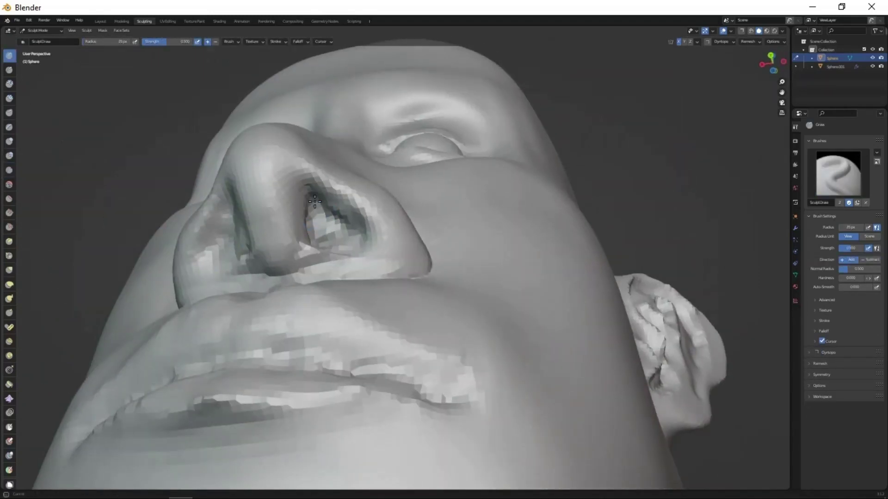
pyautogui.moveTo(336, 233)
pyautogui.mouseDown(button='middle')
pyautogui.moveTo(333, 217)
pyautogui.moveTo(379, 259)
pyautogui.moveTo(387, 283)
pyautogui.mouseUp(button='middle')
# - Reshape the nostrils and lips with the Grab brush from several angles
pyautogui.press('g')
pyautogui.scroll(3, 354, 208)
pyautogui.scroll(-4, 353, 208)
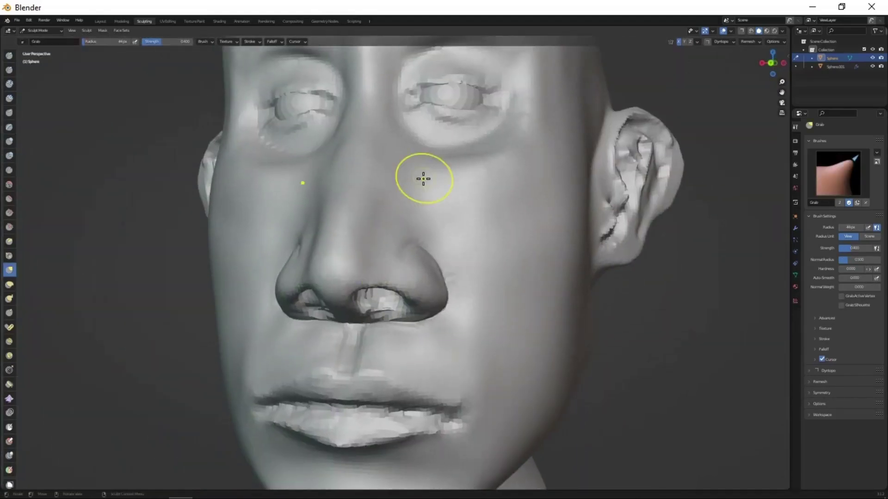
pyautogui.moveTo(422, 178)
pyautogui.mouseDown(button='middle')
pyautogui.moveTo(403, 283)
pyautogui.moveTo(420, 287)
pyautogui.mouseUp(button='middle')
pyautogui.scroll(3, 457, 259)
pyautogui.moveTo(457, 260)
pyautogui.mouseDown(button='middle')
pyautogui.moveTo(461, 370)
pyautogui.moveTo(483, 292)
pyautogui.moveTo(474, 283)
pyautogui.moveTo(519, 323)
pyautogui.moveTo(505, 199)
pyautogui.moveTo(512, 298)
pyautogui.moveTo(569, 311)
pyautogui.mouseUp(button='middle')
pyautogui.scroll(-3, 461, 371)
pyautogui.scroll(3, 474, 284)
# - Sharpen the lips' parting line with Clay Strips and Draw Sharp
pyautogui.press('c')
pyautogui.moveTo(410, 331)
pyautogui.keyDown('shift'); pyautogui.mouseDown(button='middle')
pyautogui.moveTo(725, 342)
pyautogui.moveTo(560, 380)
pyautogui.mouseUp(button='middle'); pyautogui.keyUp('shift')
pyautogui.scroll(2, 724, 342)
pyautogui.hotkey('shift', 'x')
pyautogui.scroll(2, 504, 314)
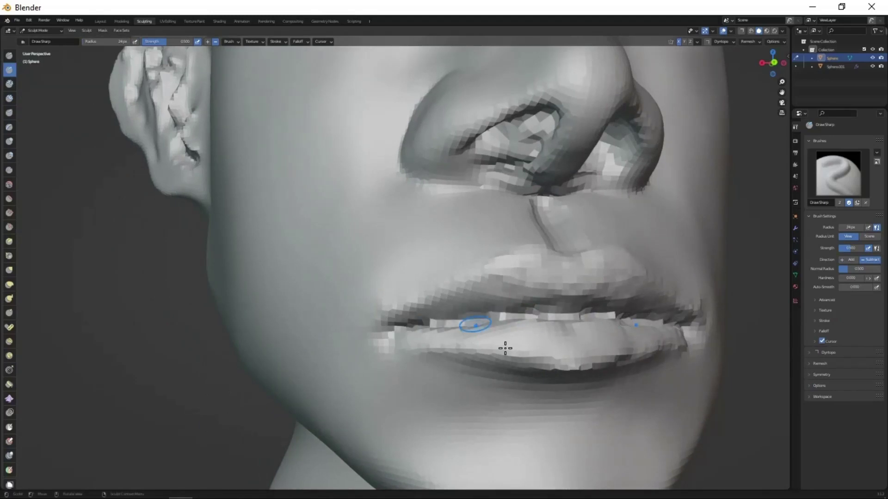
pyautogui.moveTo(505, 348)
pyautogui.mouseDown(button='middle')
pyautogui.moveTo(496, 307)
pyautogui.moveTo(441, 244)
pyautogui.mouseUp(button='middle')
# - Crease the dip at the centre of the upper lip for the cupid's bow and philtrum
pyautogui.hotkey('shift', 'c')
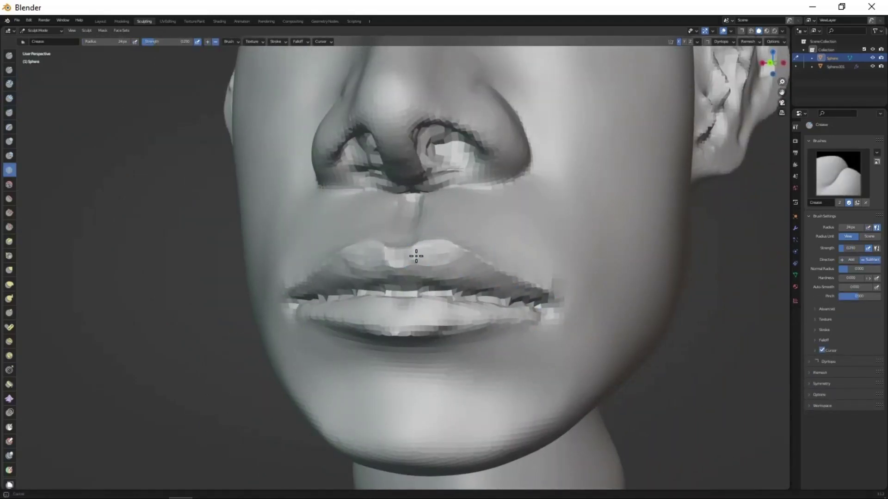
pyautogui.moveTo(416, 256); pyautogui.dragTo(436, 291, button='middle')
pyautogui.moveTo(396, 247); pyautogui.dragTo(416, 293, button='middle')
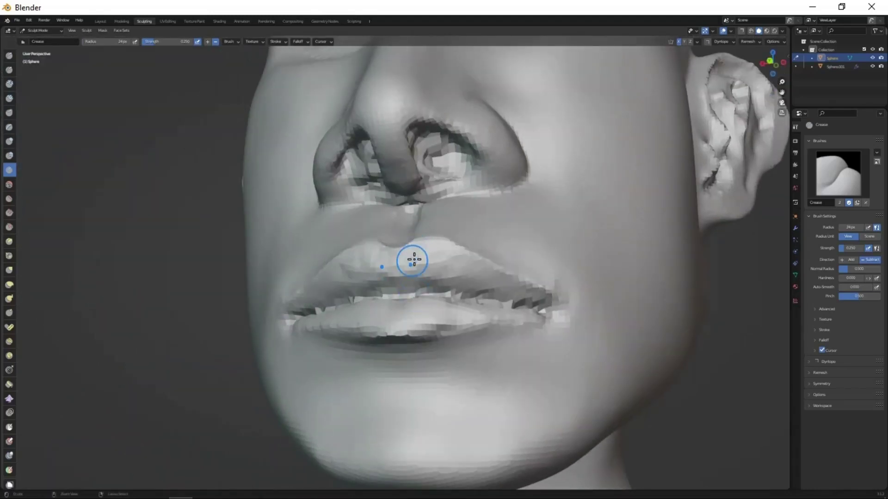
pyautogui.moveTo(412, 261)
pyautogui.mouseDown(button='middle')
pyautogui.moveTo(402, 248)
pyautogui.moveTo(356, 317)
pyautogui.moveTo(396, 327)
pyautogui.moveTo(326, 284)
pyautogui.moveTo(401, 261)
pyautogui.mouseUp(button='middle')
# - Select Clay Strips and orbit to a side view of the ear
pyautogui.press('c')
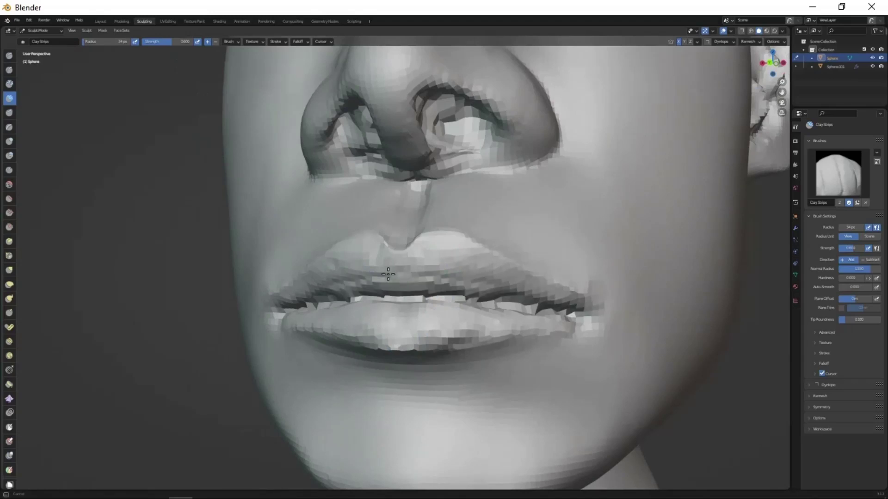
pyautogui.scroll(-2, 506, 353)
pyautogui.scroll(-3, 421, 338)
pyautogui.moveTo(421, 339)
pyautogui.mouseDown(button='middle')
pyautogui.moveTo(473, 288)
pyautogui.moveTo(412, 168)
pyautogui.mouseUp(button='middle')
pyautogui.scroll(4, 411, 168)
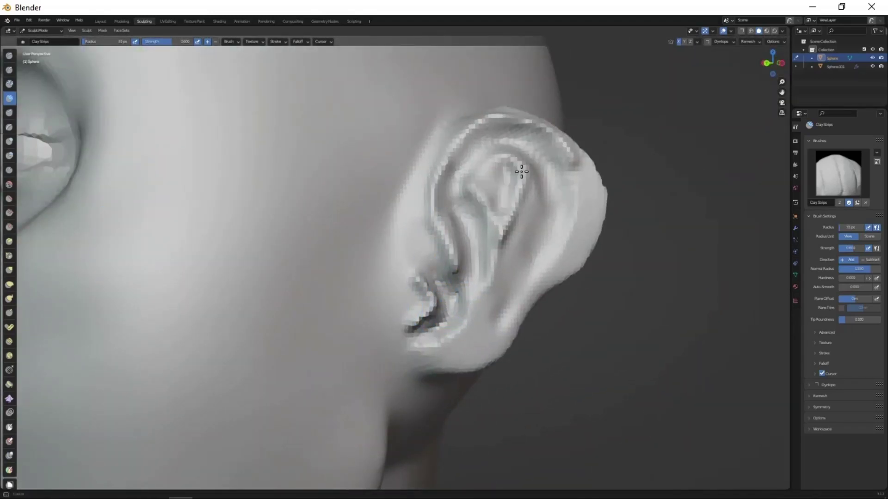
# - Deepen the groove along the ear's helix with the Draw brush
pyautogui.press('g')
pyautogui.moveTo(583, 222)
pyautogui.mouseDown(button='middle')
pyautogui.moveTo(490, 256)
pyautogui.moveTo(584, 288)
pyautogui.moveTo(459, 119)
pyautogui.mouseUp(button='middle')
pyautogui.press('x')
pyautogui.scroll(3, 485, 241)
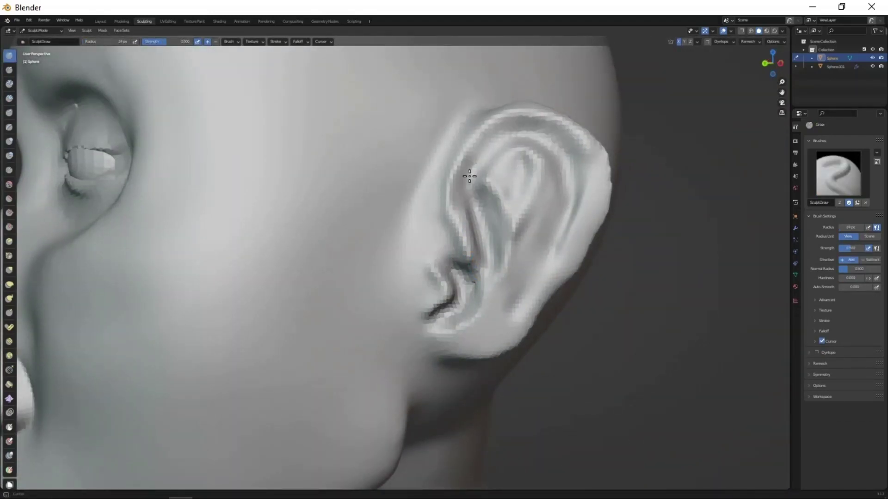
pyautogui.moveTo(469, 176)
pyautogui.mouseDown()
pyautogui.moveTo(575, 234)
pyautogui.moveTo(541, 257)
pyautogui.moveTo(460, 190)
pyautogui.mouseUp()
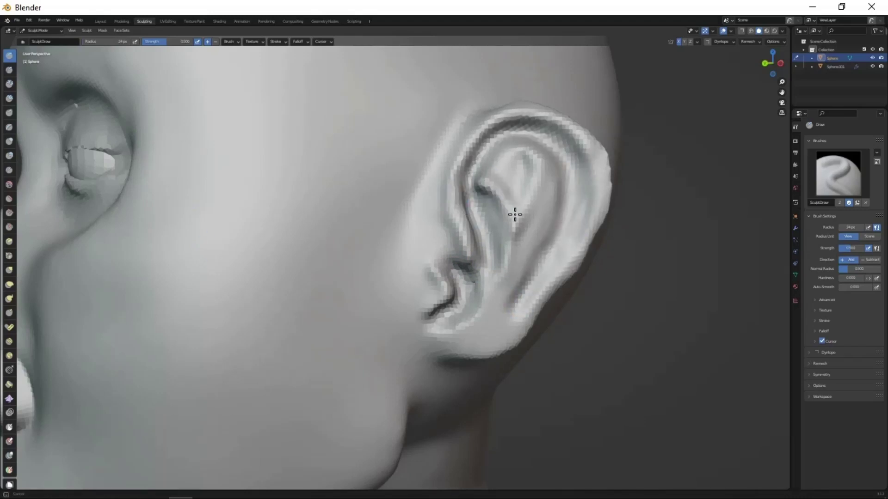
pyautogui.moveTo(514, 215)
pyautogui.mouseDown(button='middle')
pyautogui.moveTo(551, 218)
pyautogui.moveTo(548, 227)
pyautogui.mouseUp(button='middle')
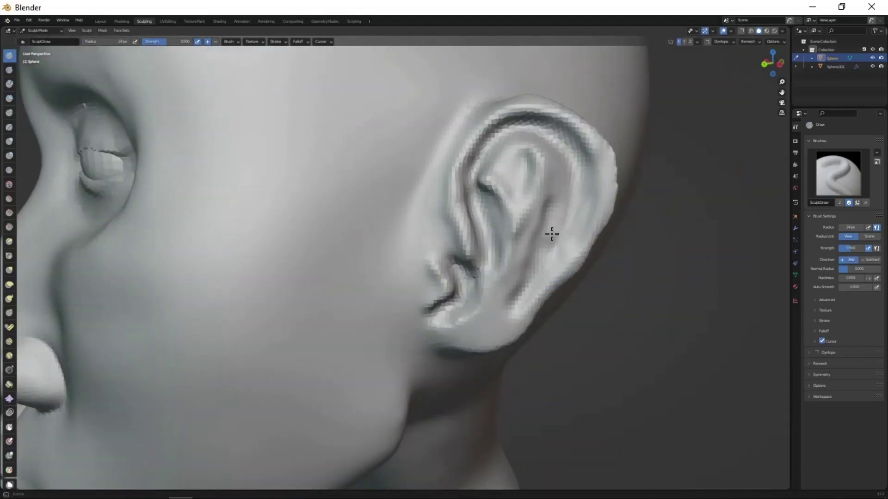
# - Sharpen the inner ear folds with the Crease brush, checking the ear from around it
pyautogui.hotkey('shift', 'c')
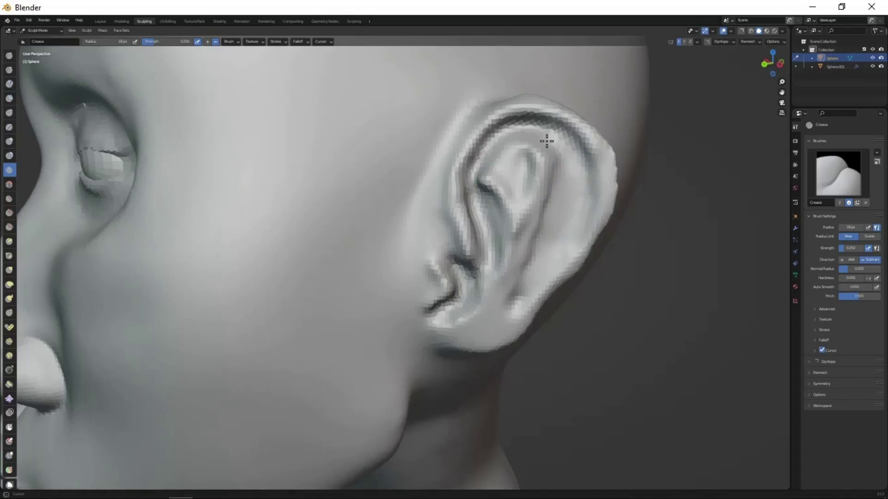
pyautogui.moveTo(496, 217)
pyautogui.mouseDown(button='middle')
pyautogui.moveTo(517, 153)
pyautogui.moveTo(538, 212)
pyautogui.mouseUp(button='middle')
pyautogui.press('x')
pyautogui.hotkey('shift', 'c')
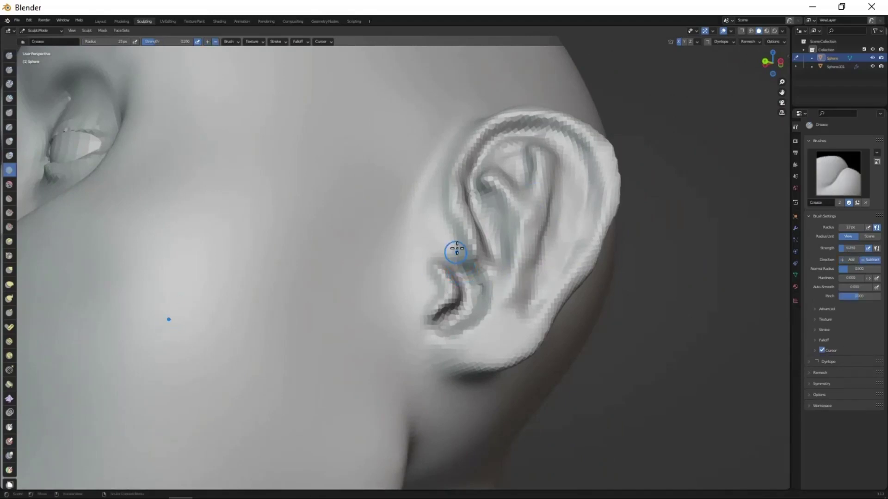
pyautogui.scroll(-3, 494, 273)
pyautogui.moveTo(494, 273)
pyautogui.mouseDown(button='middle')
pyautogui.moveTo(481, 277)
pyautogui.moveTo(472, 259)
pyautogui.moveTo(470, 324)
pyautogui.mouseUp(button='middle')
pyautogui.scroll(2, 469, 255)
pyautogui.scroll(2, 454, 277)
# - Set the Grab brush radius to 132 px and bring the face back into frontal view
pyautogui.press('g')
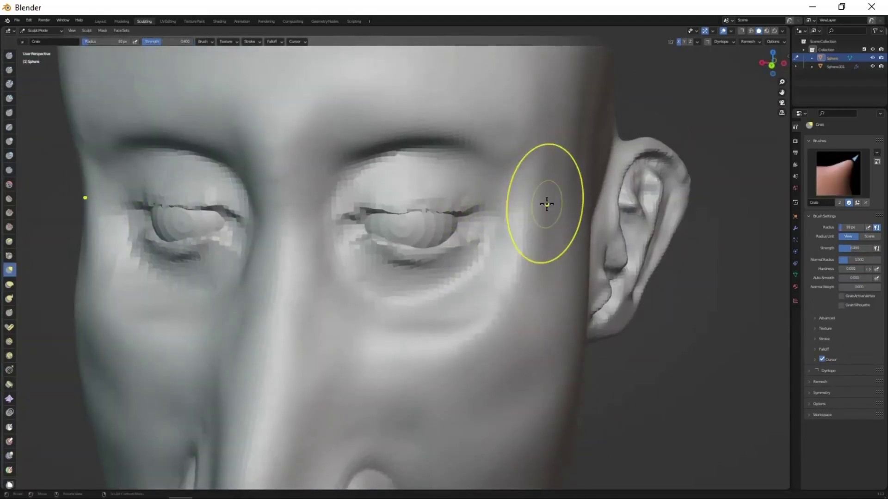
pyautogui.scroll(-2, 548, 249)
pyautogui.scroll(-1, 548, 249)
pyautogui.press('f')
pyautogui.click(490, 273)
pyautogui.moveTo(490, 273)
pyautogui.mouseDown(button='middle')
pyautogui.moveTo(497, 259)
pyautogui.moveTo(371, 190)
pyautogui.mouseUp(button='middle')
pyautogui.scroll(2, 370, 190)
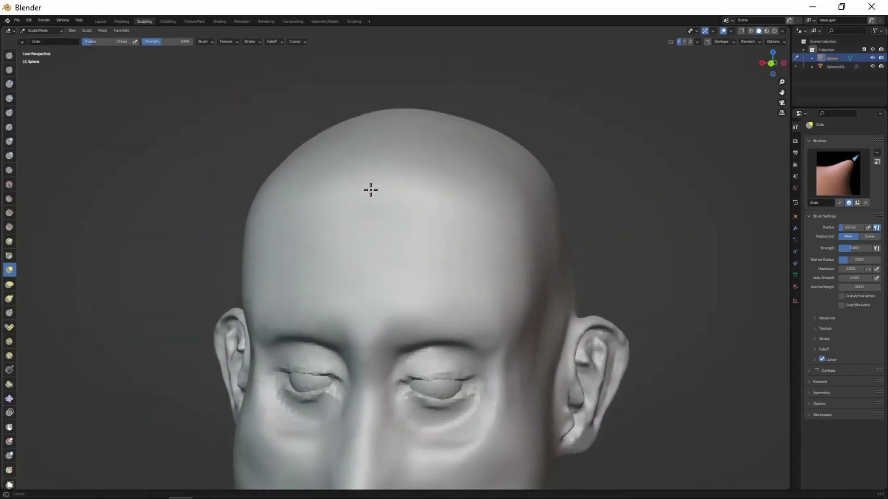
pyautogui.moveTo(473, 208)
pyautogui.mouseDown(button='middle')
pyautogui.moveTo(569, 184)
pyautogui.moveTo(502, 254)
pyautogui.mouseUp(button='middle')
# - Refine the nostrils and lips with the Draw brush
pyautogui.moveTo(474, 197)
pyautogui.mouseDown(button='middle')
pyautogui.moveTo(538, 298)
pyautogui.moveTo(521, 327)
pyautogui.moveTo(430, 266)
pyautogui.moveTo(450, 251)
pyautogui.moveTo(353, 154)
pyautogui.moveTo(444, 150)
pyautogui.mouseUp(button='middle')
pyautogui.scroll(2, 507, 260)
pyautogui.scroll(2, 537, 298)
pyautogui.scroll(-2, 531, 315)
pyautogui.scroll(4, 430, 266)
pyautogui.press('x')
pyautogui.scroll(-1, 441, 221)
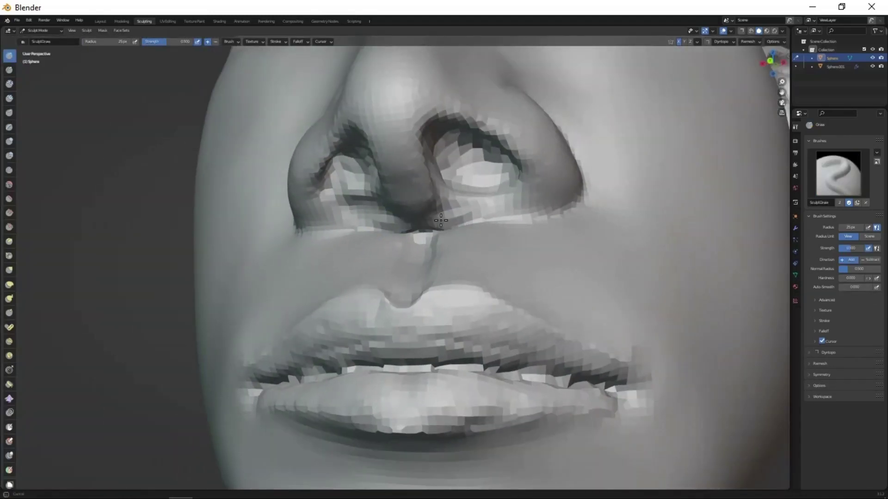
pyautogui.moveTo(528, 205)
pyautogui.mouseDown(button='middle')
pyautogui.moveTo(485, 269)
pyautogui.moveTo(528, 255)
pyautogui.mouseUp(button='middle')
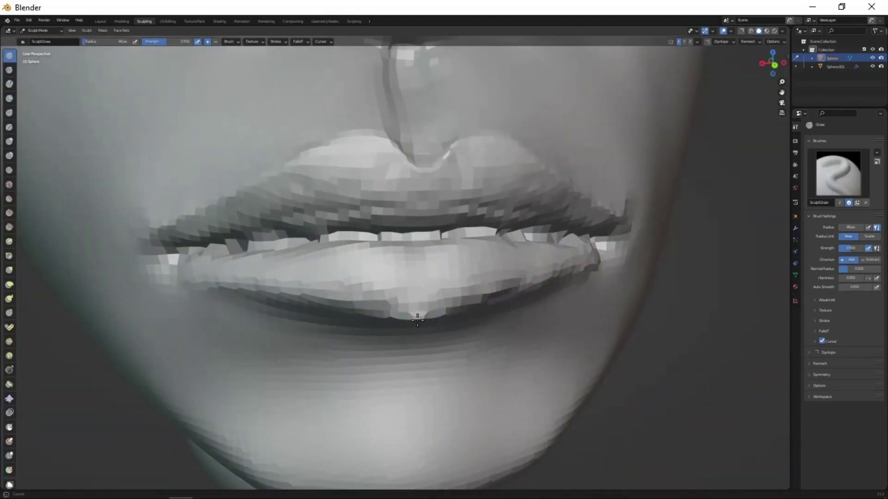
# - Sharpen the lower lip's edge with the Crease brush
pyautogui.hotkey('shift', 'c')
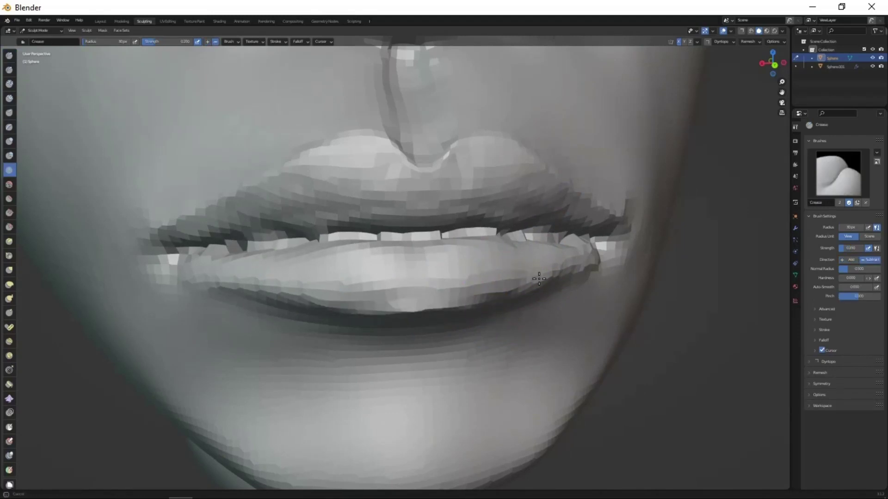
pyautogui.scroll(-3, 525, 294)
pyautogui.moveTo(489, 317)
pyautogui.mouseDown(button='middle')
pyautogui.moveTo(480, 278)
pyautogui.moveTo(512, 260)
pyautogui.mouseUp(button='middle')
pyautogui.scroll(3, 481, 278)
# - Undo the Grab stroke that pulled the eyelid out of shape
pyautogui.press('g')
pyautogui.scroll(3, 512, 259)
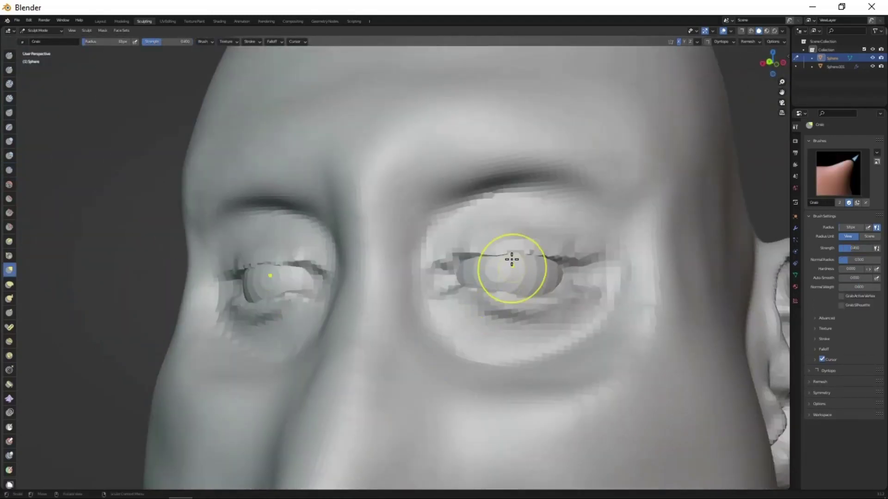
pyautogui.hotkey('ctrl', 'z')
pyautogui.scroll(-3, 568, 349)
# - Frame both eyes from the front and select Clay Strips
pyautogui.press('x')
pyautogui.moveTo(569, 349); pyautogui.dragTo(529, 247, button='middle')
pyautogui.scroll(3, 529, 247)
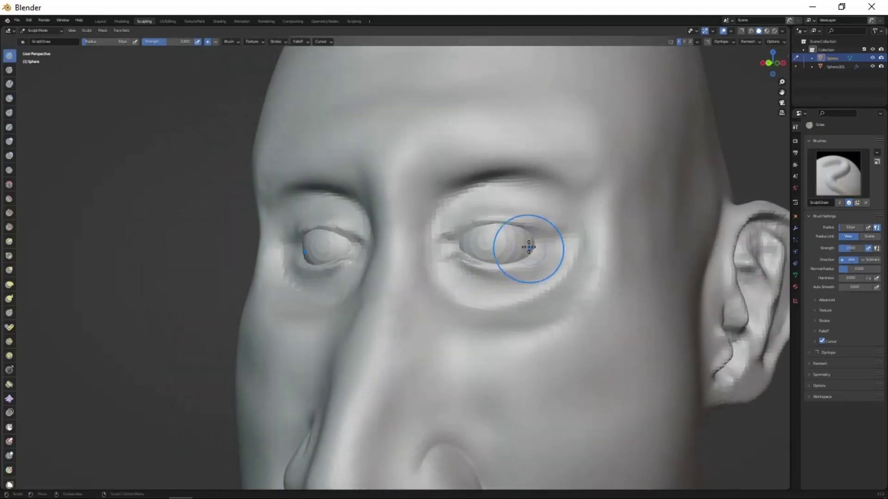
pyautogui.moveTo(489, 222); pyautogui.dragTo(456, 261, button='middle')
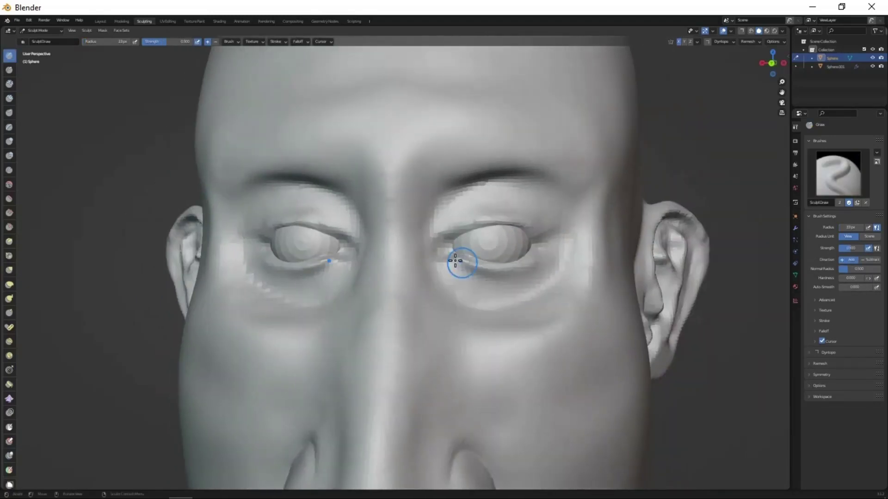
pyautogui.moveTo(520, 316)
pyautogui.mouseDown(button='middle')
pyautogui.moveTo(510, 239)
pyautogui.moveTo(494, 236)
pyautogui.moveTo(503, 307)
pyautogui.moveTo(524, 237)
pyautogui.moveTo(452, 242)
pyautogui.moveTo(537, 237)
pyautogui.moveTo(530, 321)
pyautogui.mouseUp(button='middle')
pyautogui.scroll(-5, 536, 243)
pyautogui.press('c')
pyautogui.scroll(2, 519, 319)
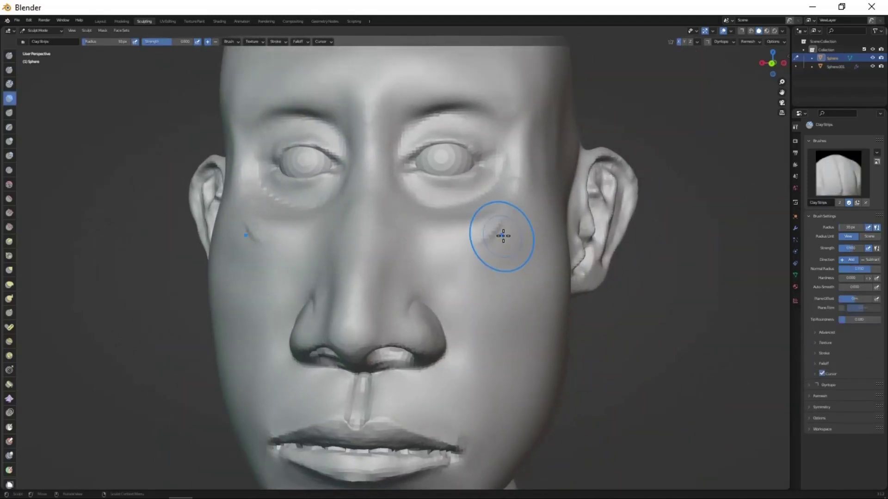
# - Lay trial clay strips across the cheeks, then undo them
pyautogui.moveTo(463, 247); pyautogui.dragTo(486, 249)
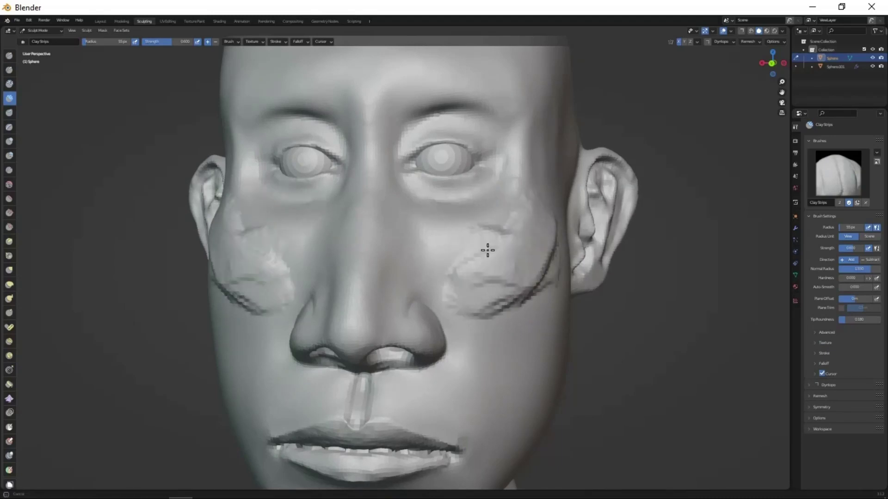
pyautogui.moveTo(485, 249); pyautogui.dragTo(495, 282, button='middle')
pyautogui.moveTo(495, 282); pyautogui.dragTo(572, 254)
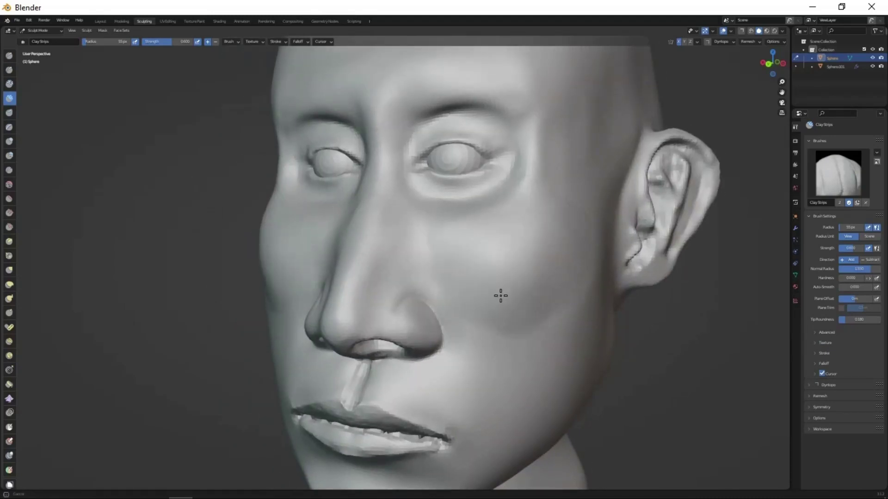
pyautogui.scroll(-3, 500, 295)
pyautogui.moveTo(500, 296)
pyautogui.mouseDown(button='middle')
pyautogui.moveTo(525, 307)
pyautogui.moveTo(481, 254)
pyautogui.mouseUp(button='middle')
pyautogui.moveTo(481, 254)
pyautogui.mouseDown()
pyautogui.moveTo(518, 175)
pyautogui.moveTo(527, 246)
pyautogui.mouseUp()
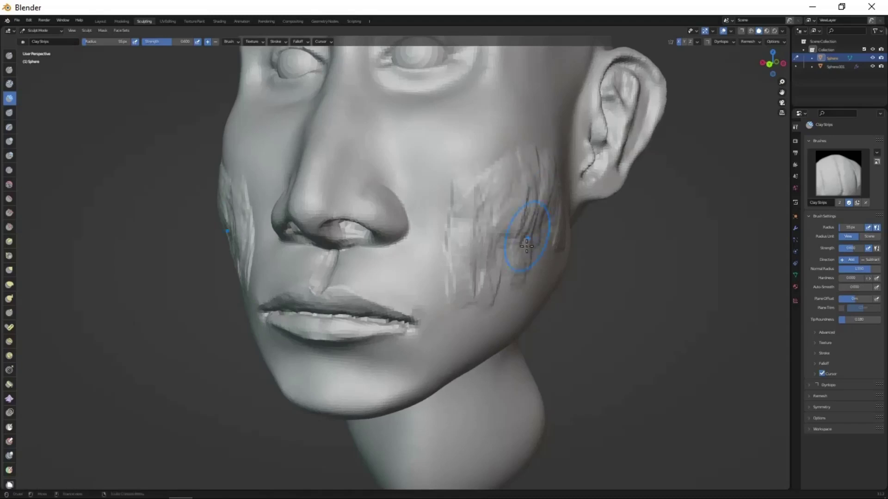
pyautogui.hotkey('ctrl', 'z')
# - Redo the cheek strokes, compare them frontally, and undo them again
pyautogui.moveTo(528, 265); pyautogui.dragTo(502, 282, button='middle')
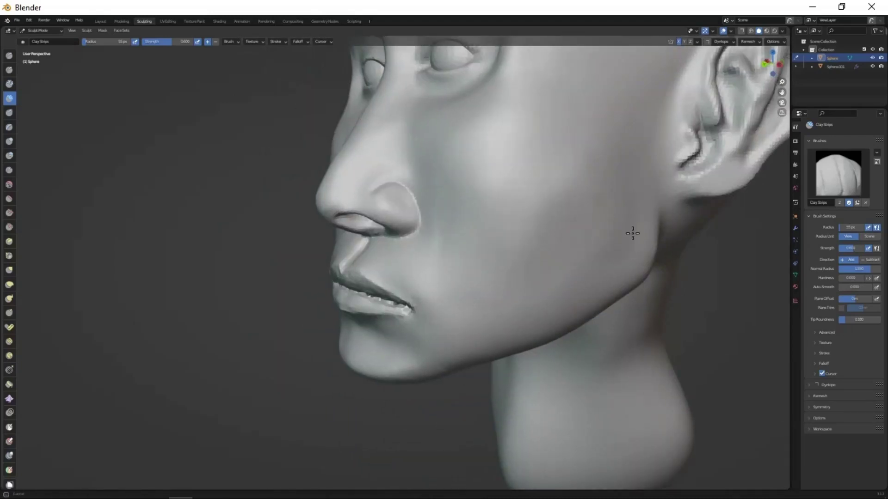
pyautogui.moveTo(633, 233); pyautogui.dragTo(424, 173, button='middle')
pyautogui.hotkey('ctrl', 'shift', 'z')
pyautogui.scroll(-2, 491, 261)
pyautogui.moveTo(491, 262); pyautogui.dragTo(474, 307, button='middle')
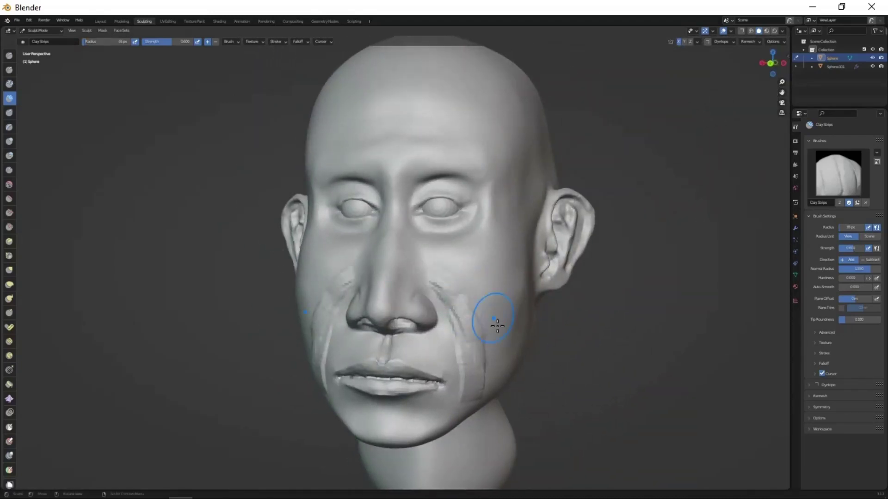
pyautogui.hotkey('ctrl', 'z')
pyautogui.scroll(2, 505, 366)
pyautogui.scroll(2, 535, 357)
pyautogui.moveTo(535, 357); pyautogui.dragTo(647, 278, button='middle')
# - Set the viewport focal length to 200 mm in the sidebar's View settings
pyautogui.press('n')
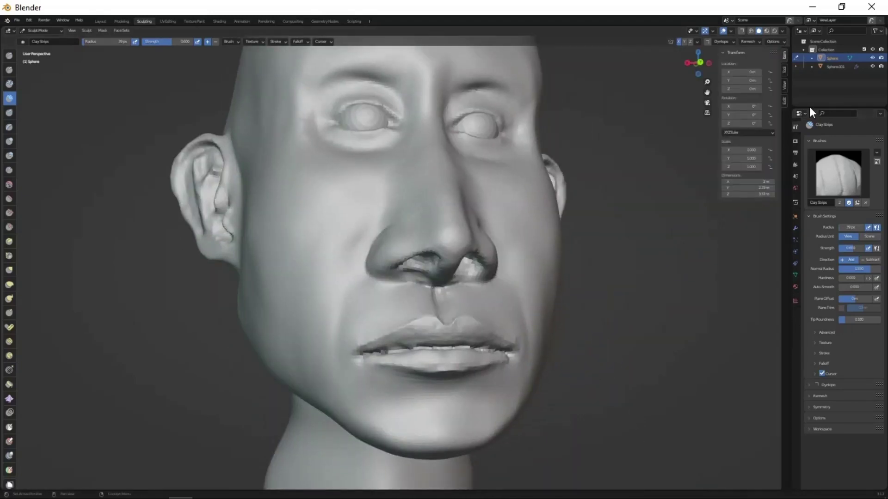
pyautogui.click(784, 85)
pyautogui.write('0')
pyautogui.press('Return')
pyautogui.moveTo(604, 317)
pyautogui.mouseDown(button='middle')
pyautogui.moveTo(466, 247)
pyautogui.moveTo(440, 341)
pyautogui.mouseUp(button='middle')
pyautogui.scroll(1, 438, 326)
pyautogui.press('n')
# - Build clay ridges along both brows
pyautogui.scroll(4, 475, 237)
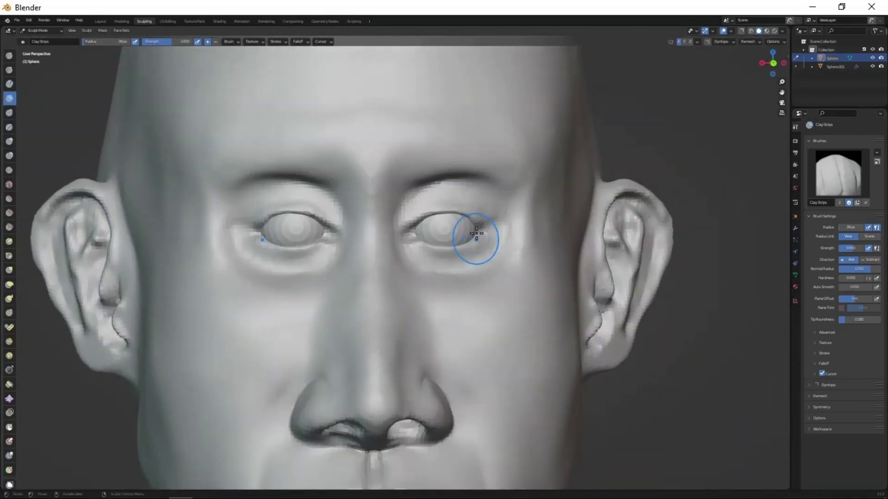
pyautogui.moveTo(423, 187)
pyautogui.mouseDown()
pyautogui.moveTo(462, 181)
pyautogui.moveTo(448, 172)
pyautogui.moveTo(511, 182)
pyautogui.moveTo(456, 129)
pyautogui.moveTo(500, 208)
pyautogui.moveTo(515, 182)
pyautogui.moveTo(460, 159)
pyautogui.mouseUp()
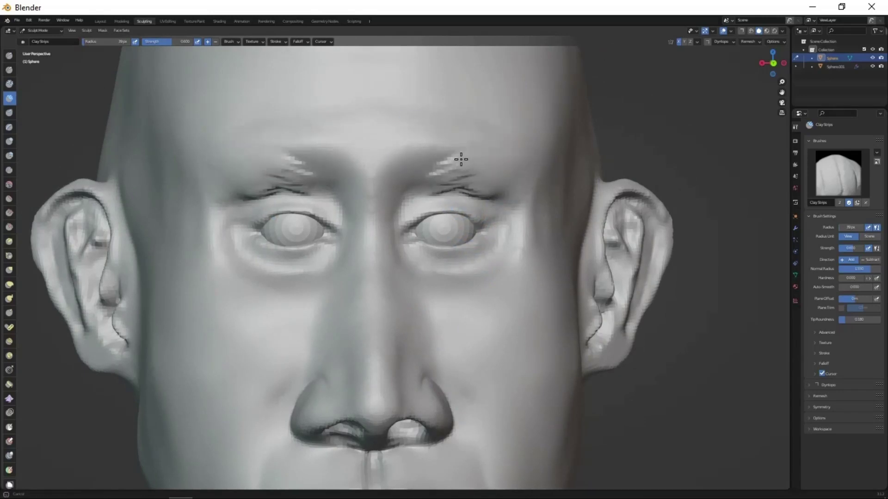
pyautogui.scroll(-4, 482, 262)
pyautogui.scroll(2, 450, 290)
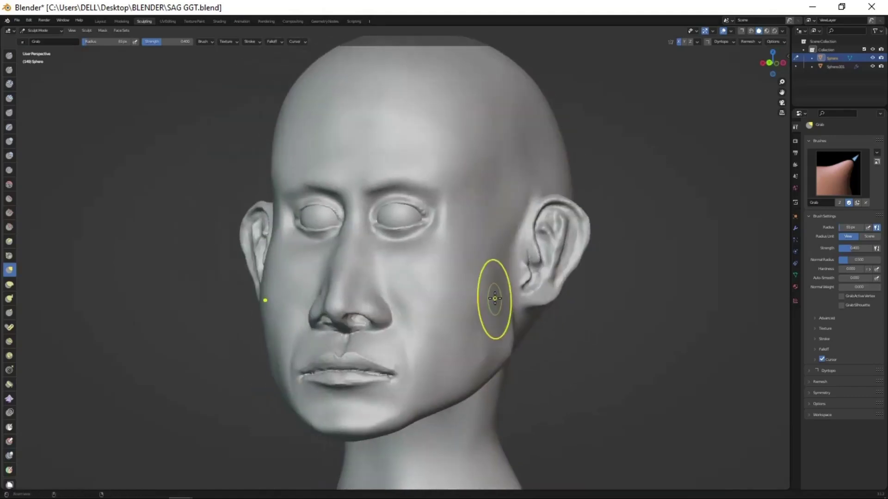
# - Build up the nose base with the Draw brush from a frontal view
pyautogui.scroll(4, 430, 252)
pyautogui.scroll(3, 506, 322)
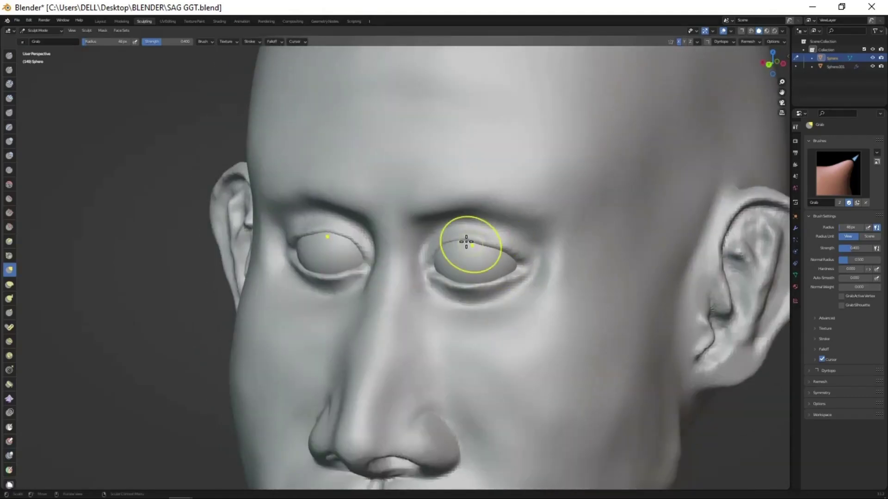
pyautogui.moveTo(446, 278); pyautogui.dragTo(447, 242, button='middle')
pyautogui.press('c')
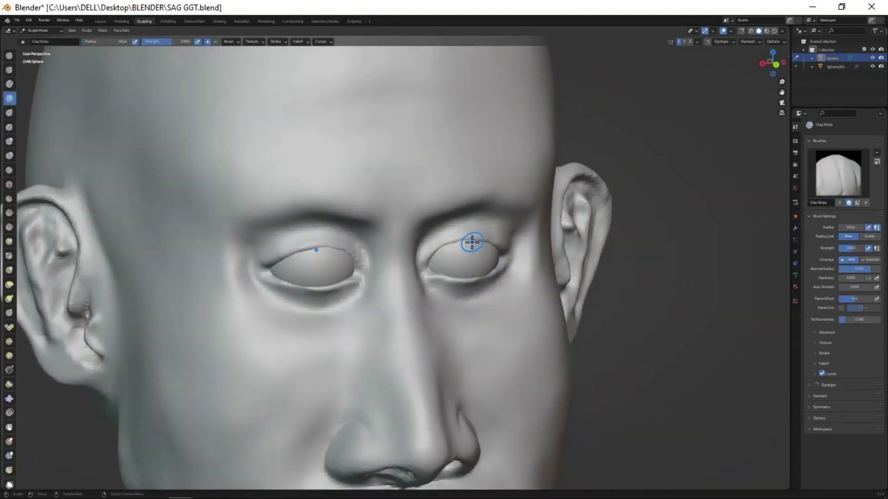
pyautogui.press('x')
pyautogui.moveTo(491, 273)
pyautogui.mouseDown(button='middle')
pyautogui.moveTo(479, 246)
pyautogui.moveTo(500, 301)
pyautogui.moveTo(481, 262)
pyautogui.moveTo(486, 349)
pyautogui.moveTo(485, 267)
pyautogui.mouseUp(button='middle')
pyautogui.scroll(-3, 492, 343)
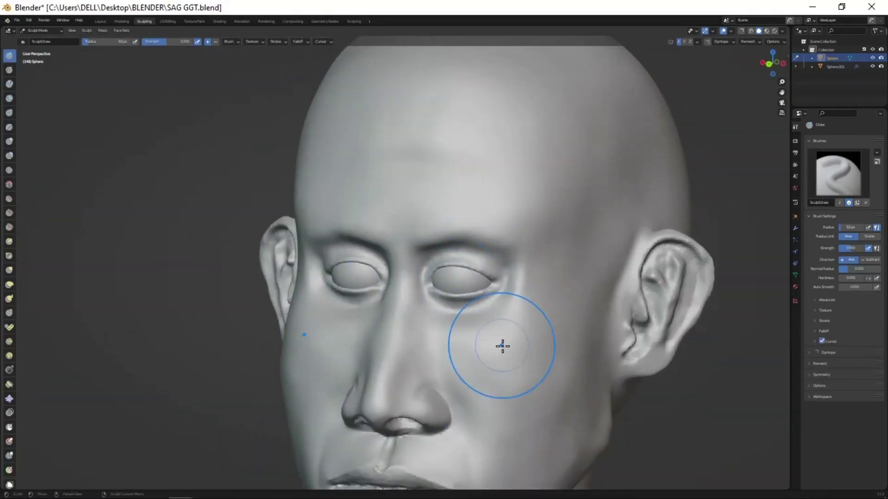
pyautogui.scroll(4, 504, 138)
# - Pull the nostril wings with Grab and crease their edges along the side of the nose
pyautogui.press('g')
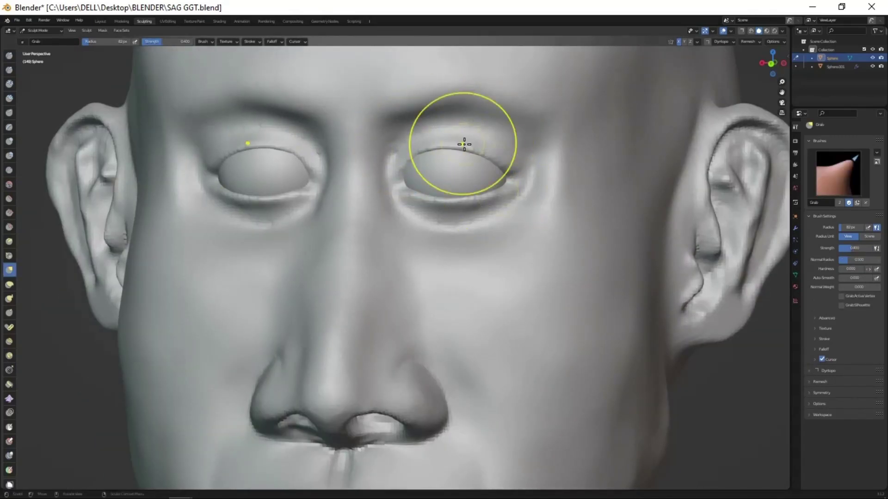
pyautogui.moveTo(391, 146); pyautogui.dragTo(476, 303, button='middle')
pyautogui.scroll(2, 476, 303)
pyautogui.hotkey('shift', 'c')
pyautogui.moveTo(465, 240); pyautogui.dragTo(495, 205, button='middle')
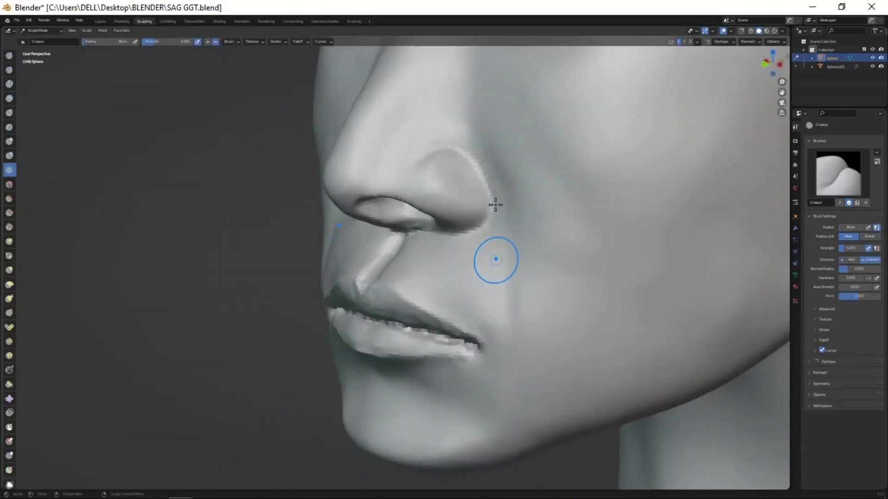
pyautogui.press('g')
pyautogui.moveTo(366, 132)
pyautogui.mouseDown(button='middle')
pyautogui.moveTo(515, 301)
pyautogui.moveTo(520, 179)
pyautogui.mouseUp(button='middle')
# - Check the nose from cheek, ear and forehead angles, raising surrounding areas with Draw
pyautogui.moveTo(408, 375)
pyautogui.mouseDown(button='middle')
pyautogui.moveTo(460, 341)
pyautogui.moveTo(572, 226)
pyautogui.mouseUp(button='middle')
pyautogui.moveTo(453, 341)
pyautogui.mouseDown(button='middle')
pyautogui.moveTo(459, 376)
pyautogui.moveTo(322, 327)
pyautogui.mouseUp(button='middle')
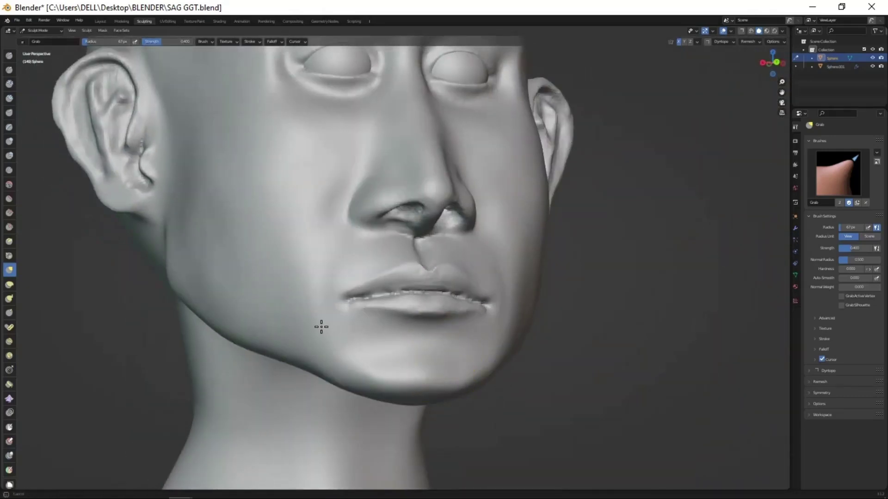
pyautogui.moveTo(400, 127); pyautogui.dragTo(460, 333, button='middle')
pyautogui.scroll(3, 459, 333)
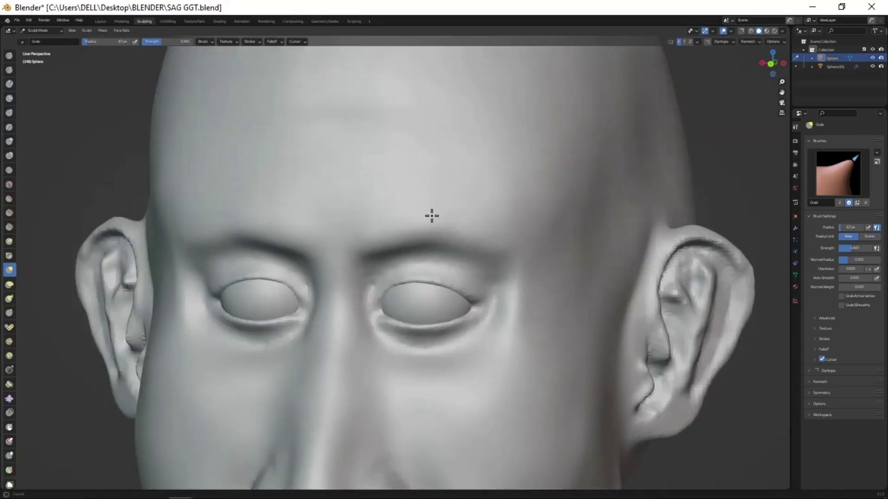
pyautogui.scroll(-3, 454, 377)
pyautogui.moveTo(453, 377)
pyautogui.mouseDown(button='middle')
pyautogui.moveTo(426, 339)
pyautogui.moveTo(412, 268)
pyautogui.moveTo(429, 272)
pyautogui.moveTo(432, 313)
pyautogui.moveTo(462, 313)
pyautogui.mouseUp(button='middle')
pyautogui.scroll(3, 429, 272)
pyautogui.scroll(-3, 429, 273)
pyautogui.press('x')
pyautogui.scroll(3, 495, 225)
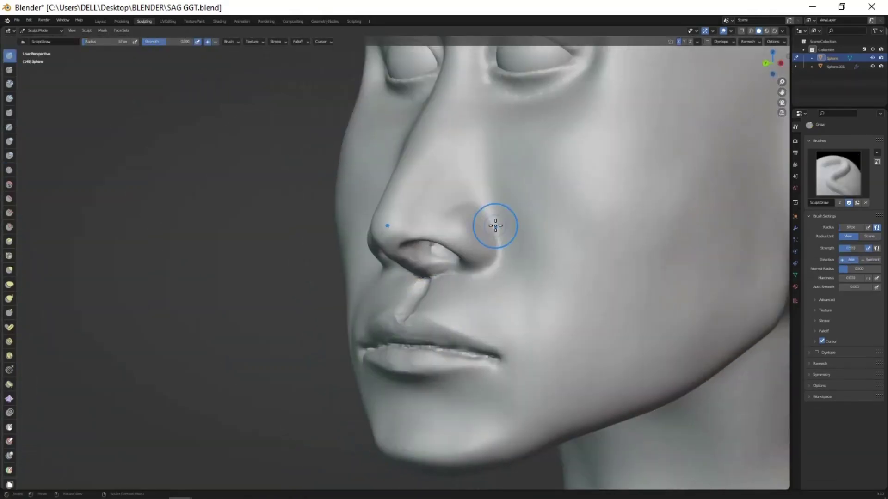
# - Carve the groove from the nose down to the upper lip with Crease, then refine with Grab
pyautogui.hotkey('shift', 'c')
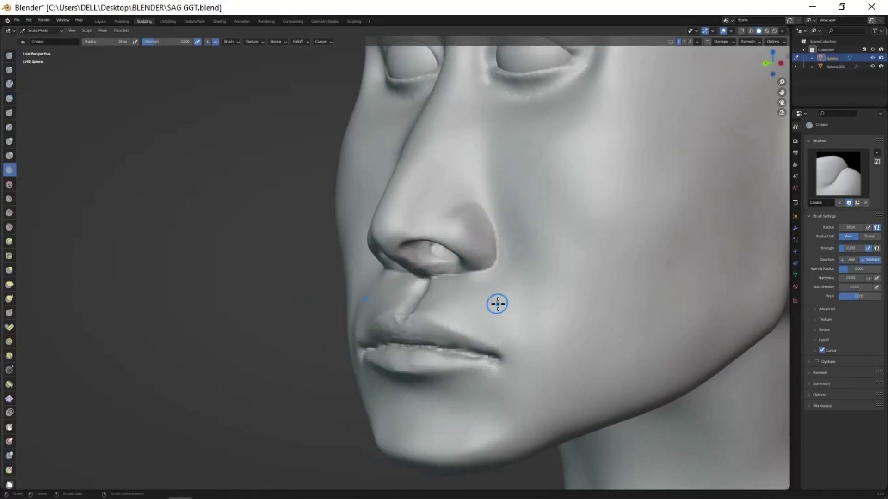
pyautogui.scroll(-2, 497, 304)
pyautogui.moveTo(487, 214)
pyautogui.mouseDown(button='middle')
pyautogui.moveTo(502, 313)
pyautogui.moveTo(472, 277)
pyautogui.mouseUp(button='middle')
pyautogui.scroll(3, 453, 330)
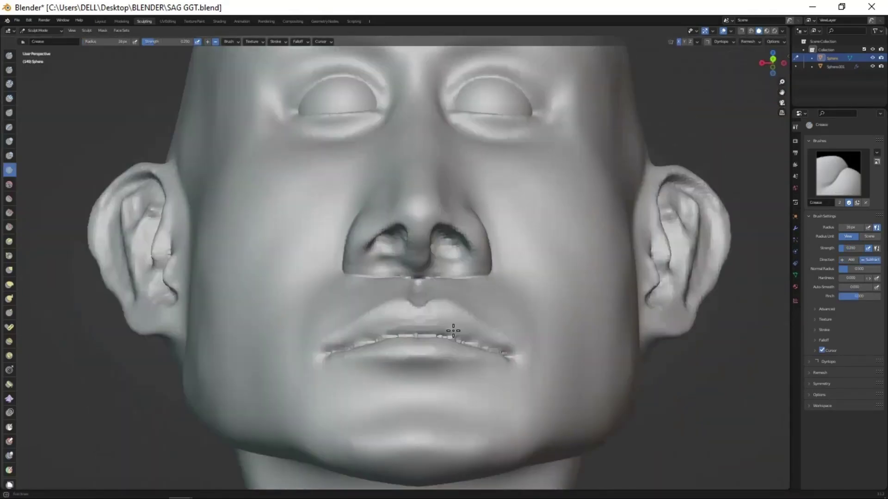
pyautogui.moveTo(453, 331); pyautogui.dragTo(454, 313, button='middle')
pyautogui.press('g')
pyautogui.scroll(3, 484, 185)
pyautogui.scroll(2, 504, 186)
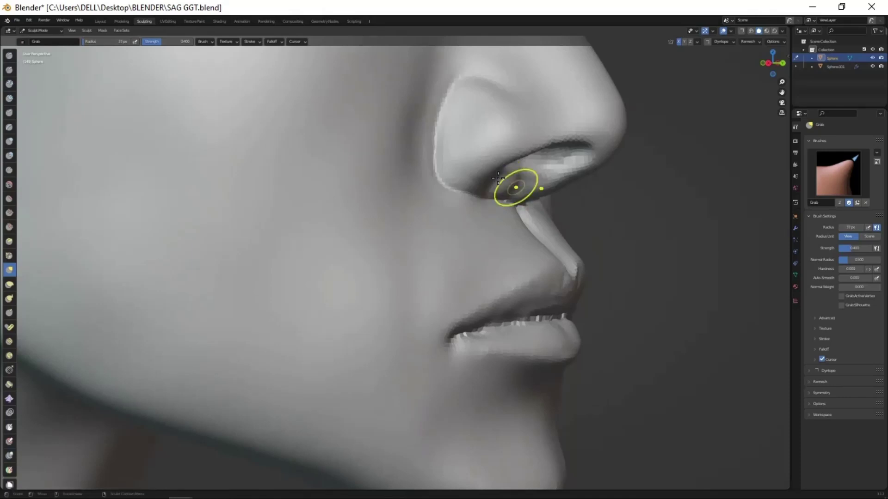
# - Raise the area around the nose and mouth with Draw, checking front and side views
pyautogui.moveTo(498, 178); pyautogui.dragTo(518, 196, button='middle')
pyautogui.press('x')
pyautogui.moveTo(535, 152)
pyautogui.mouseDown(button='middle')
pyautogui.moveTo(518, 170)
pyautogui.moveTo(612, 164)
pyautogui.mouseUp(button='middle')
pyautogui.scroll(-3, 621, 175)
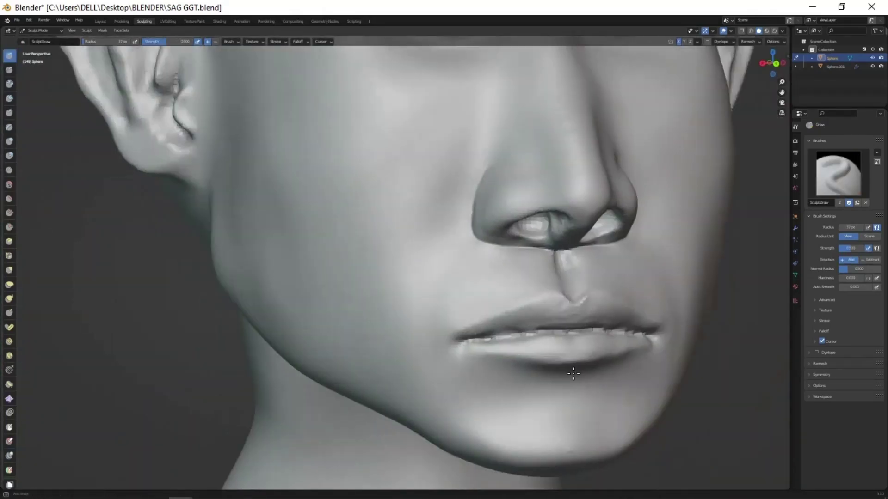
pyautogui.moveTo(555, 277)
pyautogui.mouseDown(button='middle')
pyautogui.moveTo(506, 359)
pyautogui.moveTo(505, 327)
pyautogui.mouseUp(button='middle')
# - Pull the nostril area and its rim into shape with the Grab brush
pyautogui.press('g')
pyautogui.scroll(3, 520, 297)
pyautogui.moveTo(520, 297); pyautogui.dragTo(491, 204, button='middle')
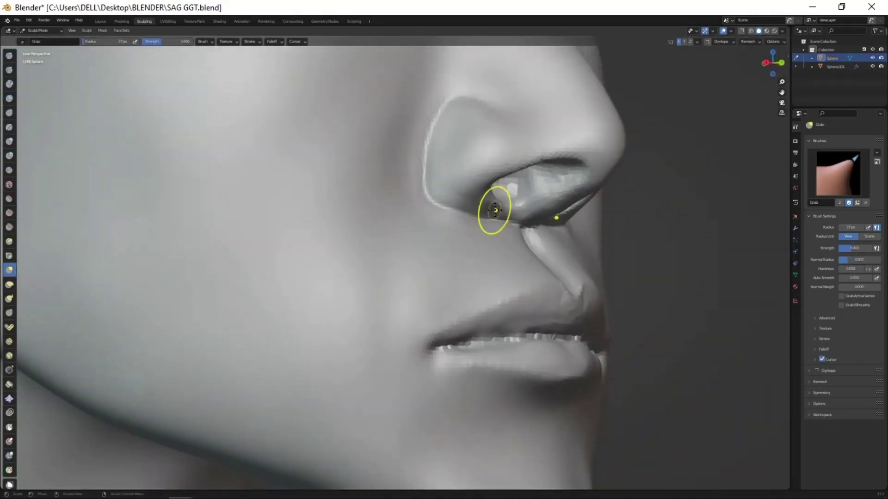
pyautogui.moveTo(492, 204); pyautogui.dragTo(480, 217)
pyautogui.moveTo(500, 225); pyautogui.dragTo(509, 259, button='middle')
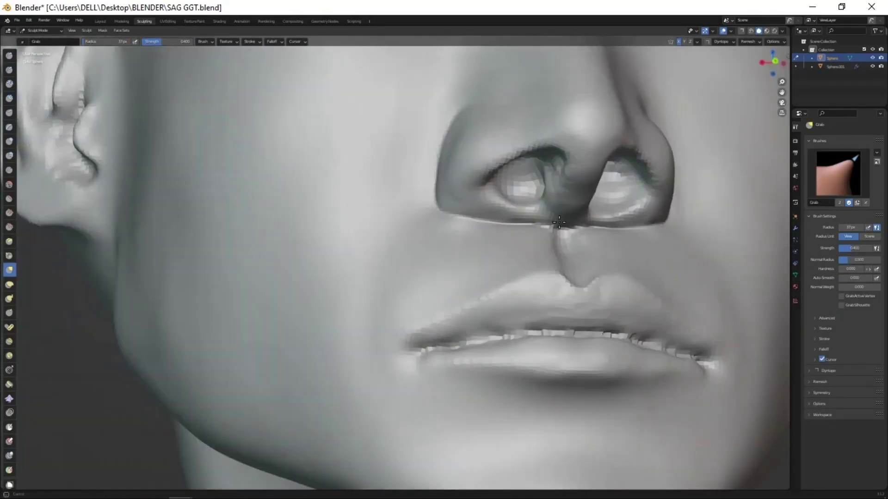
# - Carve a sharper upper-lip outline with the Crease brush
pyautogui.hotkey('shift', 'c')
pyautogui.scroll(-2, 588, 209)
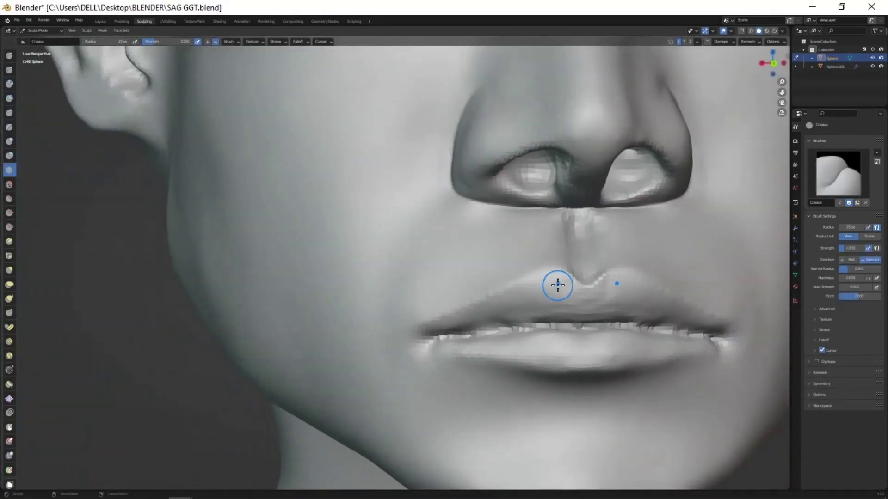
pyautogui.moveTo(558, 283)
pyautogui.keyDown('shift'); pyautogui.mouseDown(button='middle')
pyautogui.moveTo(539, 250)
pyautogui.moveTo(514, 332)
pyautogui.moveTo(509, 291)
pyautogui.moveTo(496, 341)
pyautogui.moveTo(489, 290)
pyautogui.moveTo(499, 332)
pyautogui.moveTo(525, 276)
pyautogui.moveTo(505, 353)
pyautogui.moveTo(480, 329)
pyautogui.mouseUp(button='middle'); pyautogui.keyUp('shift')
pyautogui.scroll(3, 539, 249)
pyautogui.scroll(3, 481, 330)
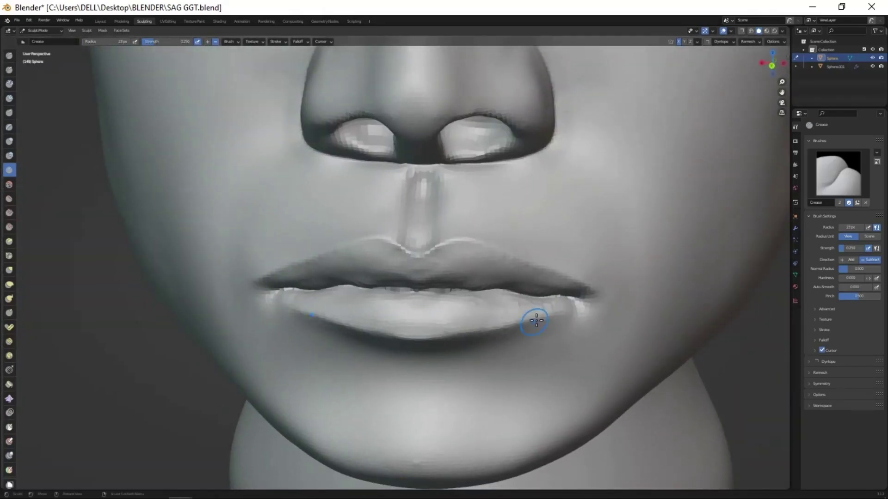
# - Pull the lower lip forward with Grab and deepen the mouth line with Crease
pyautogui.press('g')
pyautogui.scroll(-3, 518, 347)
pyautogui.moveTo(501, 374)
pyautogui.mouseDown(button='middle')
pyautogui.moveTo(505, 357)
pyautogui.moveTo(476, 337)
pyautogui.moveTo(453, 269)
pyautogui.moveTo(454, 312)
pyautogui.moveTo(476, 302)
pyautogui.mouseUp(button='middle')
pyautogui.press('KP_Decimal')
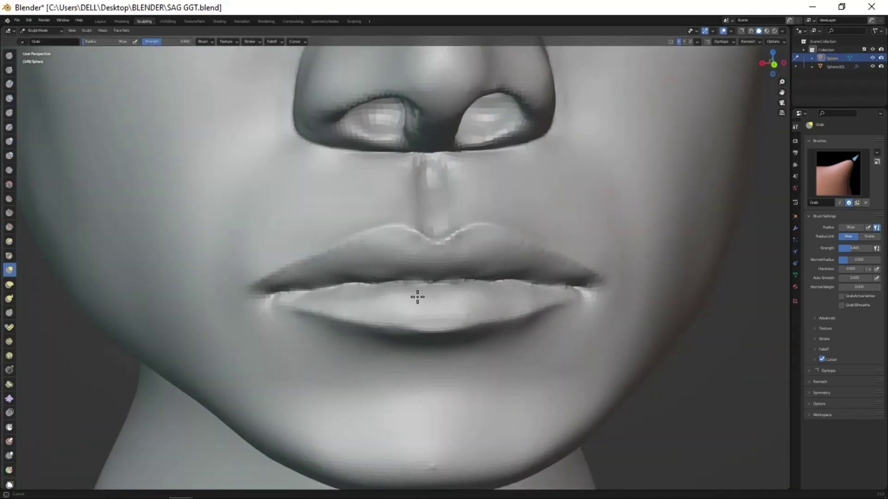
pyautogui.hotkey('shift', 'c')
pyautogui.scroll(-5, 503, 411)
# - Add fine vertical wrinkle lines to the lips with a small Draw brush
pyautogui.moveTo(503, 411); pyautogui.dragTo(465, 357, button='middle')
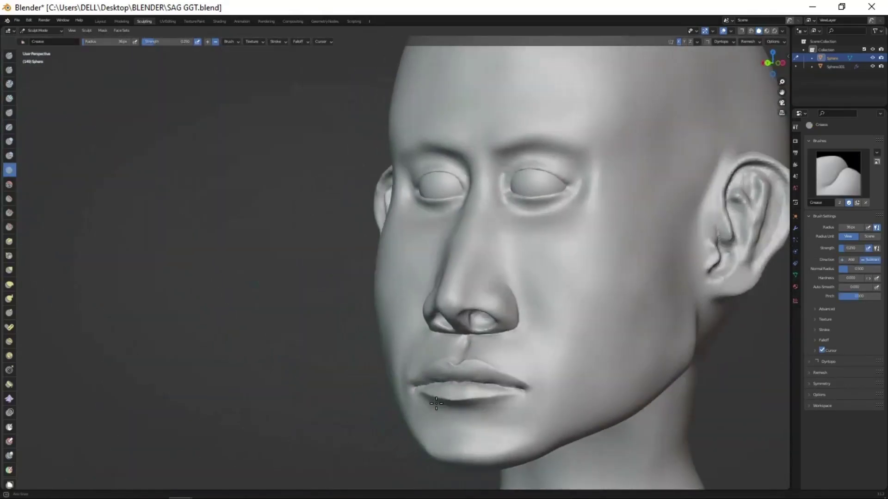
pyautogui.scroll(5, 467, 332)
pyautogui.press('x')
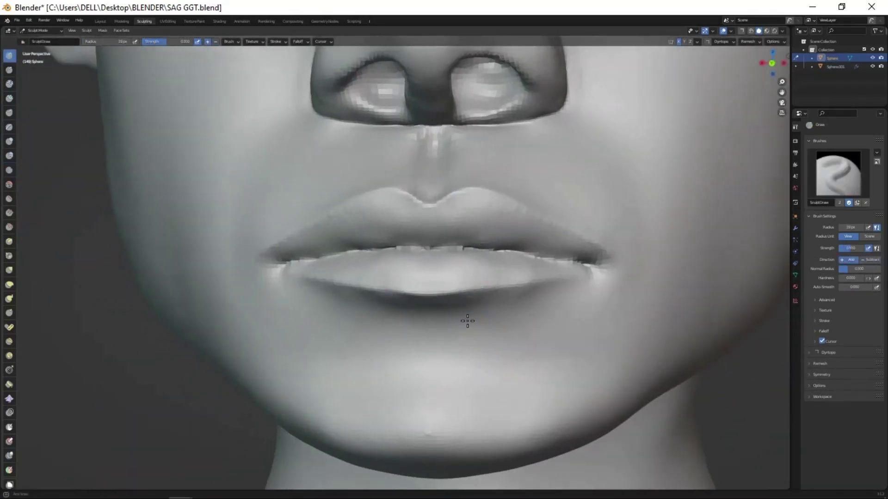
pyautogui.moveTo(438, 284); pyautogui.dragTo(443, 292, button='middle')
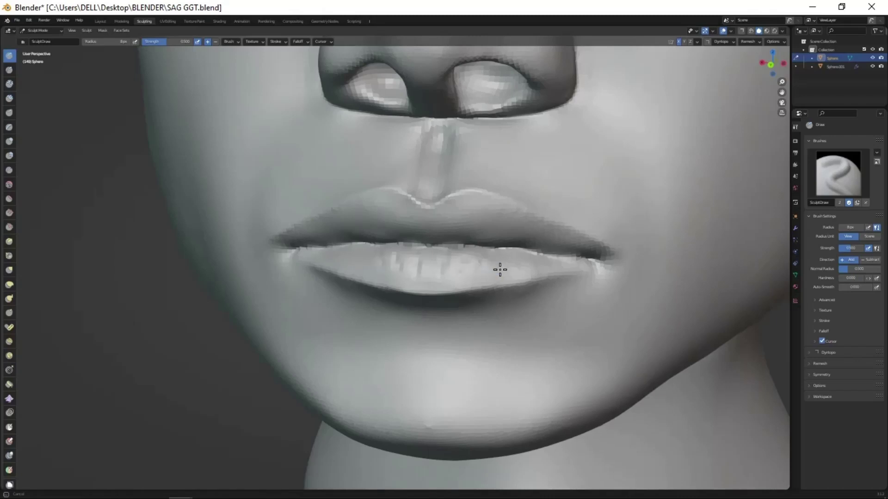
pyautogui.moveTo(337, 251); pyautogui.dragTo(398, 204, button='middle')
pyautogui.moveTo(327, 231)
pyautogui.mouseDown(button='middle')
pyautogui.moveTo(448, 211)
pyautogui.moveTo(420, 225)
pyautogui.mouseUp(button='middle')
# - Deepen the lip wrinkles with the Crease brush, orbiting toward the side profile
pyautogui.hotkey('shift', 'c')
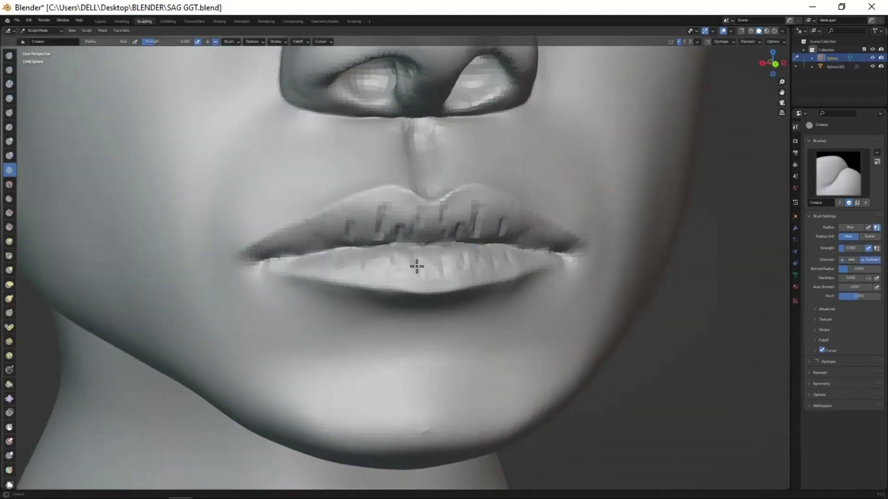
pyautogui.scroll(-2, 463, 295)
pyautogui.moveTo(505, 321)
pyautogui.mouseDown(button='middle')
pyautogui.moveTo(469, 343)
pyautogui.moveTo(501, 333)
pyautogui.moveTo(462, 288)
pyautogui.moveTo(458, 244)
pyautogui.moveTo(553, 279)
pyautogui.mouseUp(button='middle')
pyautogui.scroll(5, 462, 289)
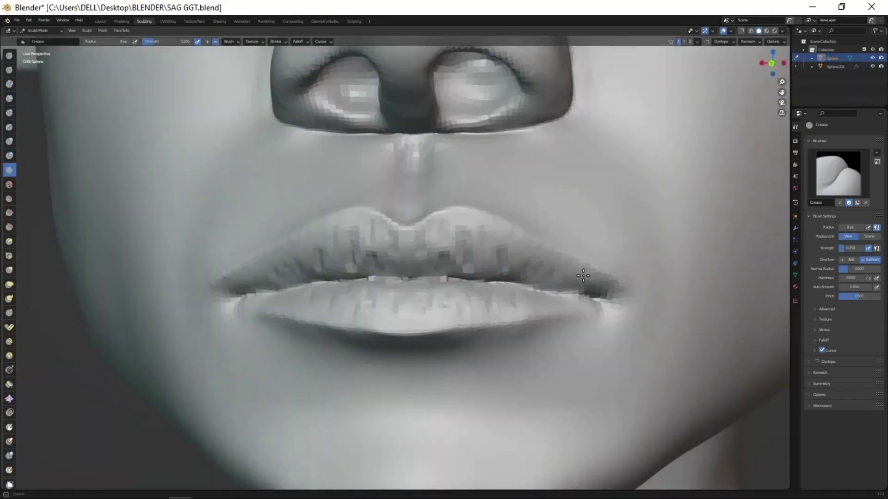
pyautogui.scroll(-3, 273, 268)
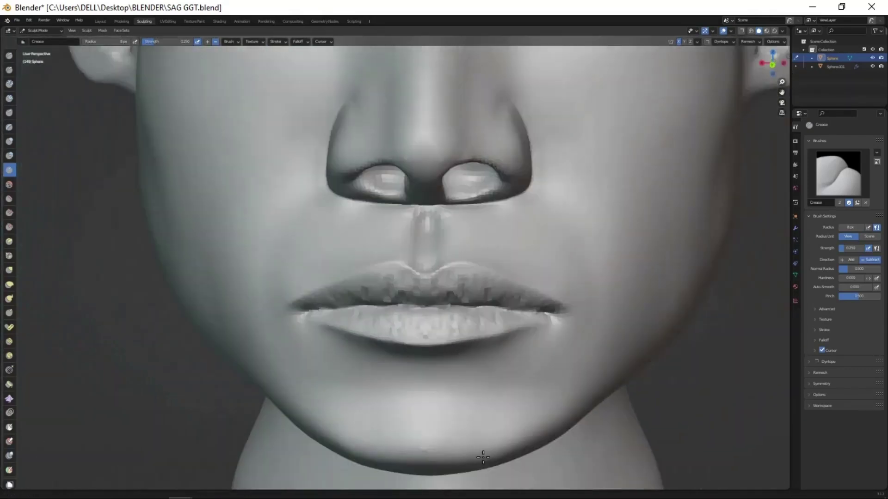
pyautogui.scroll(-2, 439, 404)
# - Raise the brush radius to 35 px and crease and draw detail into the ear's folds and lobe
pyautogui.moveTo(440, 404)
pyautogui.mouseDown(button='middle')
pyautogui.moveTo(516, 292)
pyautogui.moveTo(598, 222)
pyautogui.mouseUp(button='middle')
pyautogui.scroll(4, 516, 292)
pyautogui.press('f')
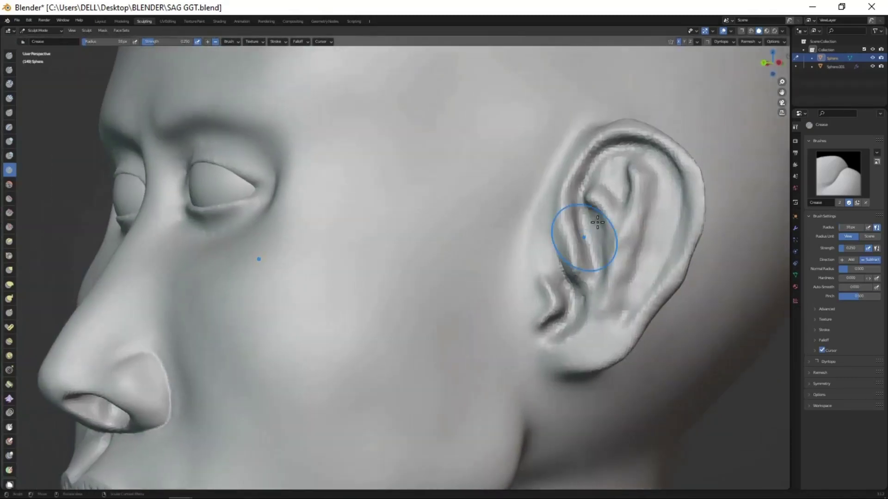
pyautogui.scroll(-2, 530, 222)
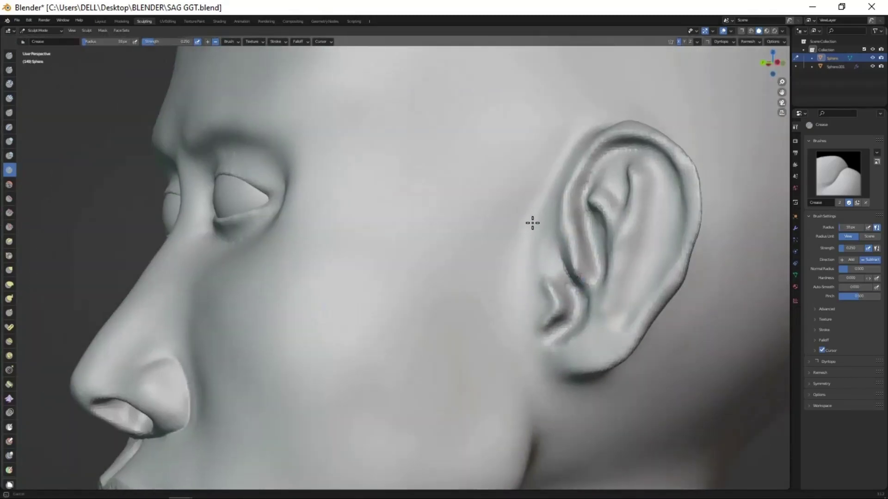
pyautogui.moveTo(530, 222); pyautogui.dragTo(604, 348, button='middle')
pyautogui.moveTo(667, 178); pyautogui.dragTo(640, 359, button='middle')
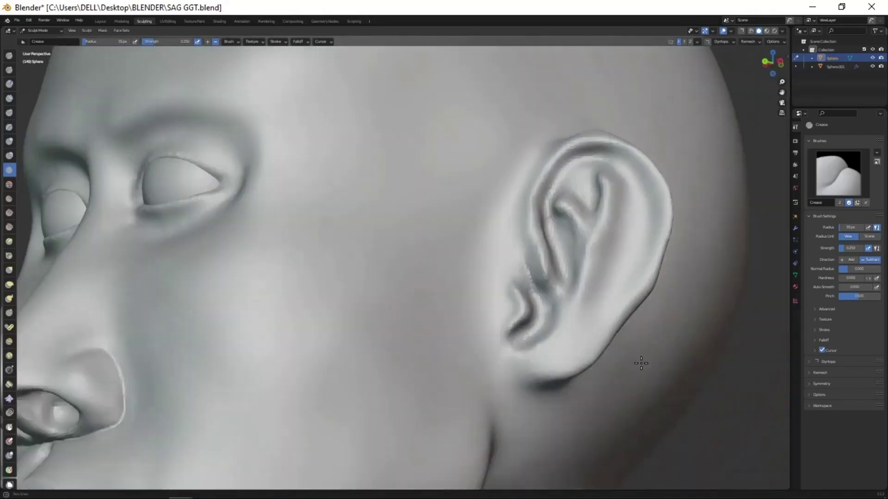
pyautogui.scroll(2, 507, 311)
pyautogui.press('x')
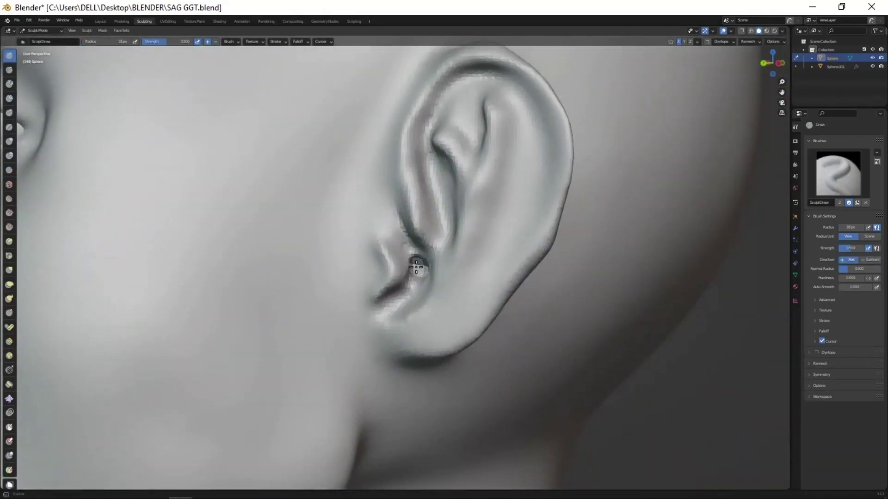
pyautogui.scroll(-3, 469, 307)
pyautogui.moveTo(470, 307); pyautogui.dragTo(517, 193, button='middle')
# - Sharpen the eyelid creases with the Crease brush from a frontal view
pyautogui.scroll(2, 517, 193)
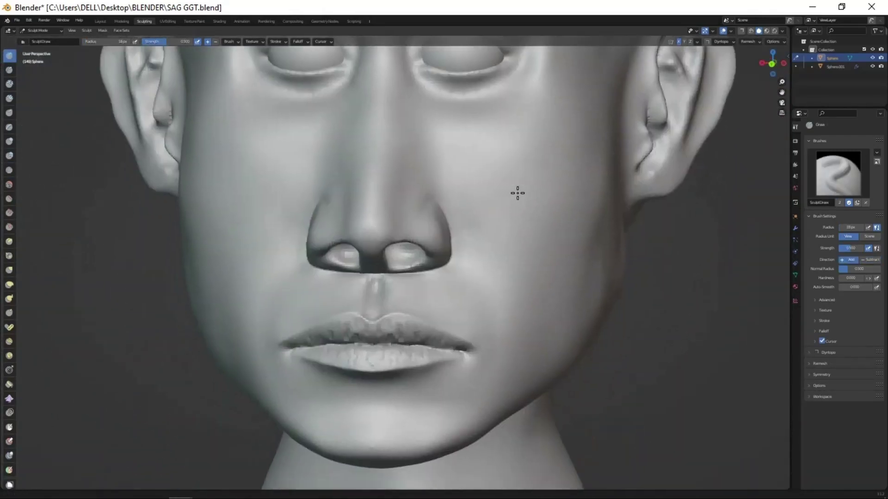
pyautogui.scroll(-3, 517, 193)
pyautogui.moveTo(451, 350)
pyautogui.mouseDown(button='middle')
pyautogui.moveTo(572, 312)
pyautogui.moveTo(509, 262)
pyautogui.mouseUp(button='middle')
pyautogui.scroll(2, 572, 312)
pyautogui.scroll(2, 509, 263)
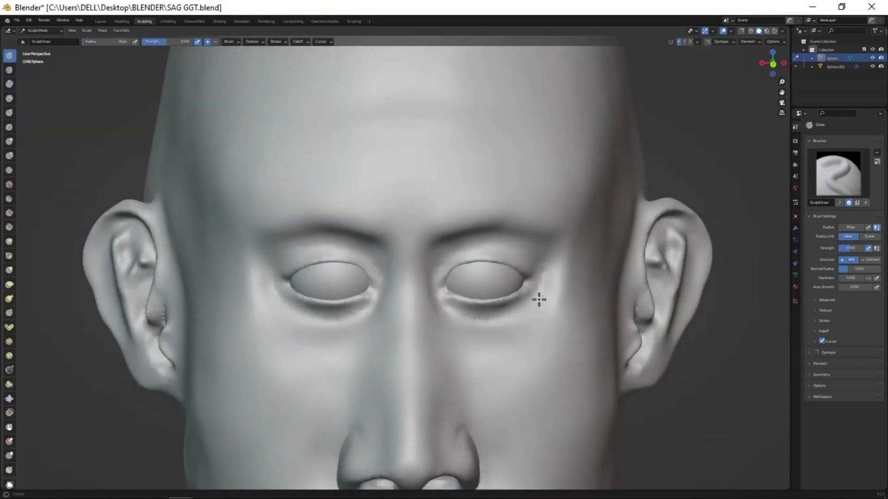
pyautogui.scroll(-2, 534, 248)
pyautogui.scroll(2, 495, 264)
pyautogui.moveTo(495, 263); pyautogui.dragTo(487, 384, button='middle')
pyautogui.scroll(-2, 486, 383)
pyautogui.hotkey('shift', 'c')
pyautogui.scroll(2, 475, 345)
pyautogui.moveTo(499, 317); pyautogui.dragTo(478, 243, button='middle')
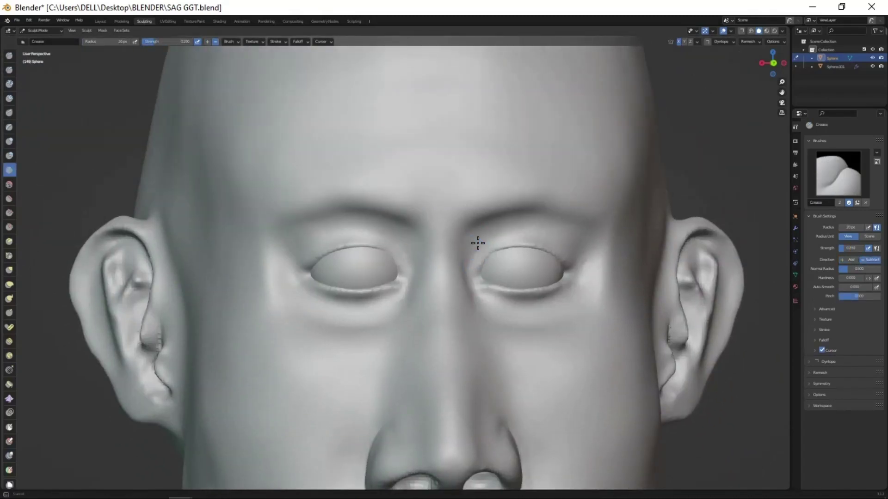
pyautogui.scroll(2, 523, 255)
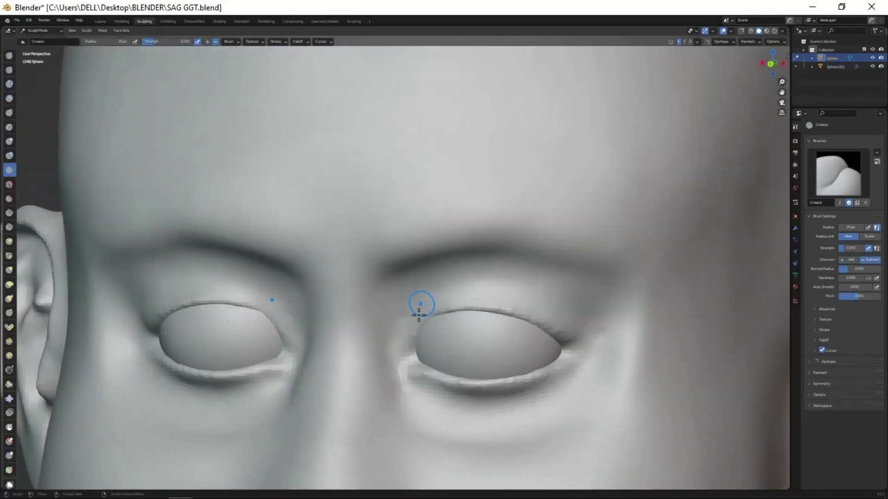
# - Refine the eye and ear areas, alternating Draw and Crease while orbiting to the right ear
pyautogui.moveTo(459, 293)
pyautogui.mouseDown(button='middle')
pyautogui.moveTo(455, 300)
pyautogui.moveTo(540, 303)
pyautogui.mouseUp(button='middle')
pyautogui.moveTo(411, 347); pyautogui.dragTo(458, 333, button='middle')
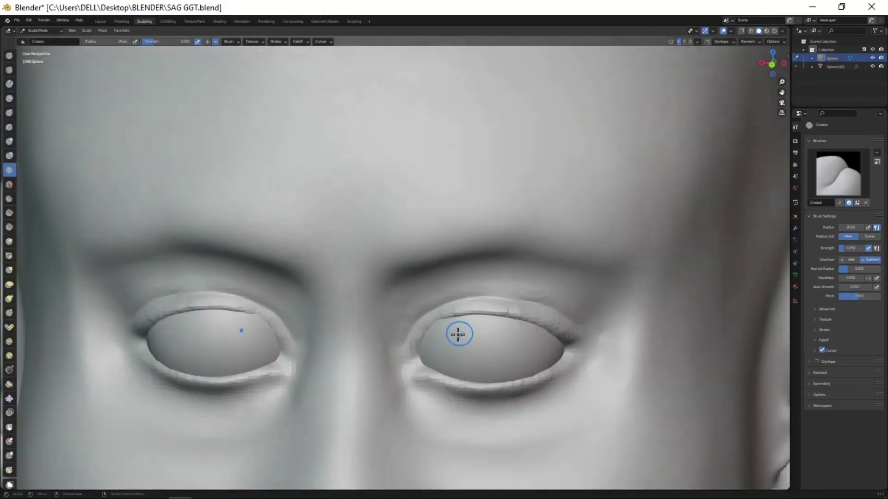
pyautogui.press('x')
pyautogui.moveTo(496, 377)
pyautogui.mouseDown(button='middle')
pyautogui.moveTo(546, 379)
pyautogui.moveTo(492, 382)
pyautogui.moveTo(446, 414)
pyautogui.moveTo(471, 242)
pyautogui.moveTo(454, 245)
pyautogui.moveTo(486, 360)
pyautogui.mouseUp(button='middle')
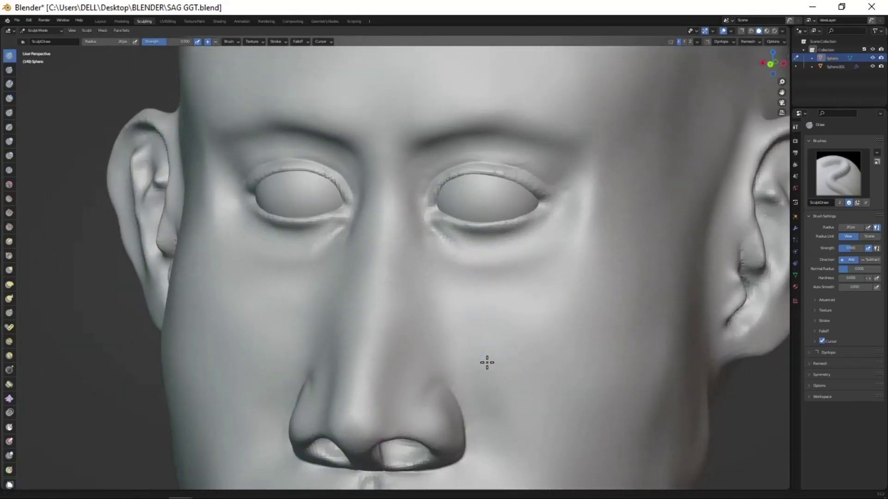
pyautogui.scroll(-3, 447, 259)
pyautogui.hotkey('shift', 'c')
pyautogui.scroll(4, 473, 319)
pyautogui.scroll(2, 511, 220)
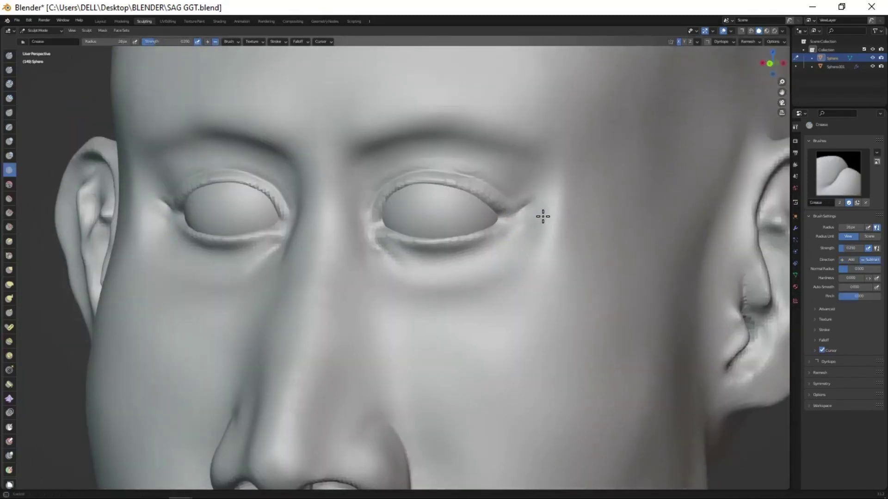
pyautogui.moveTo(543, 216); pyautogui.dragTo(539, 216, button='middle')
pyautogui.moveTo(508, 312); pyautogui.dragTo(532, 246, button='middle')
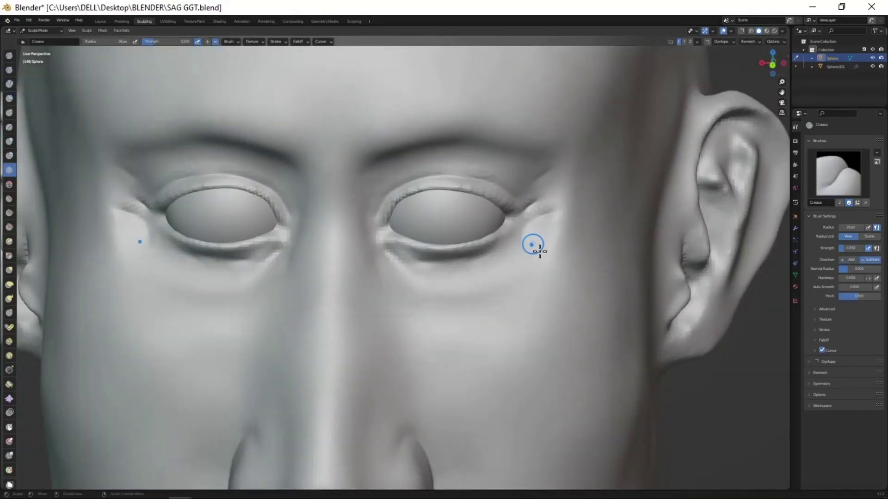
pyautogui.scroll(-3, 512, 308)
pyautogui.scroll(2, 481, 236)
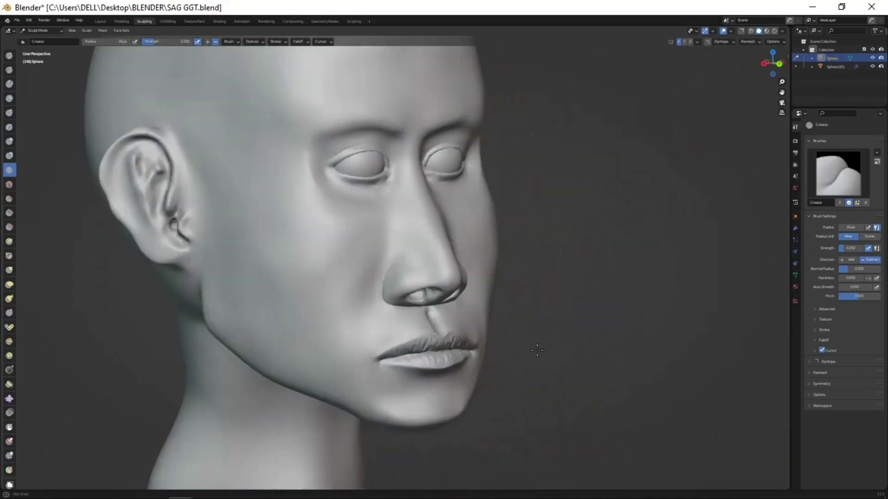
# - Reshape the nostril wings with the Grab brush, checking profile and three-quarter views
pyautogui.moveTo(487, 359)
pyautogui.mouseDown(button='middle')
pyautogui.moveTo(492, 329)
pyautogui.moveTo(435, 291)
pyautogui.mouseUp(button='middle')
pyautogui.press('g')
pyautogui.moveTo(437, 349)
pyautogui.mouseDown(button='middle')
pyautogui.moveTo(390, 338)
pyautogui.moveTo(491, 317)
pyautogui.mouseUp(button='middle')
pyautogui.scroll(-2, 501, 376)
pyautogui.moveTo(501, 376)
pyautogui.mouseDown(button='middle')
pyautogui.moveTo(462, 259)
pyautogui.moveTo(473, 358)
pyautogui.moveTo(487, 360)
pyautogui.mouseUp(button='middle')
pyautogui.scroll(2, 478, 348)
pyautogui.scroll(-2, 478, 348)
pyautogui.scroll(2, 487, 359)
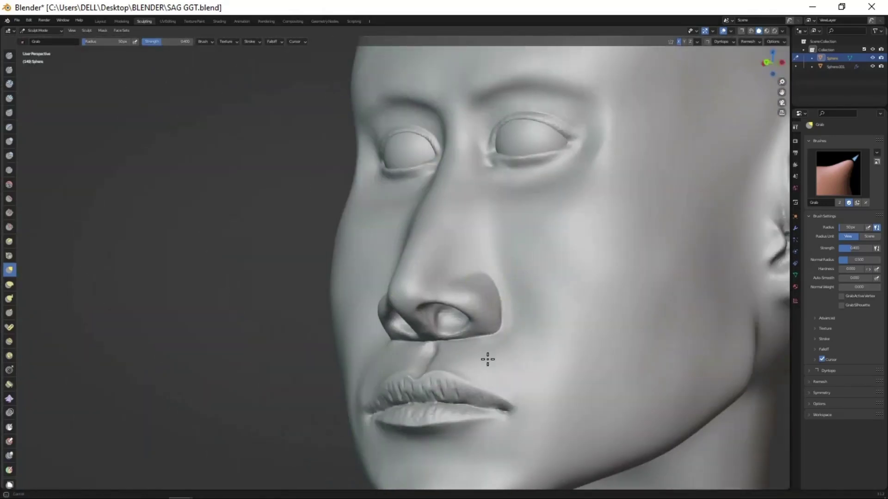
# - Crease deeper vertical wrinkle lines into the lips with the Crease brush
pyautogui.hotkey('shift', 'c')
pyautogui.scroll(-2, 487, 359)
pyautogui.scroll(3, 481, 271)
pyautogui.moveTo(481, 271)
pyautogui.mouseDown(button='middle')
pyautogui.moveTo(452, 337)
pyautogui.moveTo(478, 347)
pyautogui.moveTo(357, 329)
pyautogui.mouseUp(button='middle')
pyautogui.scroll(-2, 480, 345)
pyautogui.scroll(2, 343, 331)
pyautogui.moveTo(258, 333); pyautogui.dragTo(360, 360, button='middle')
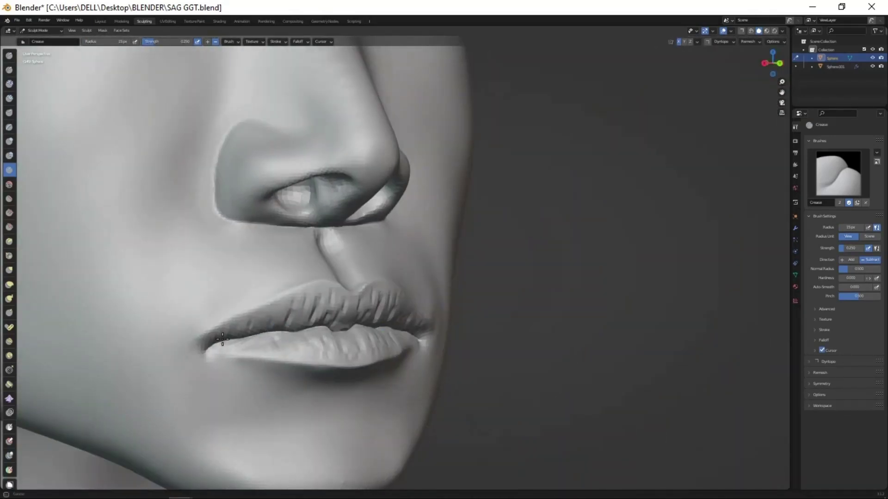
pyautogui.scroll(-2, 462, 382)
pyautogui.moveTo(461, 383)
pyautogui.mouseDown(button='middle')
pyautogui.moveTo(484, 418)
pyautogui.moveTo(476, 409)
pyautogui.mouseUp(button='middle')
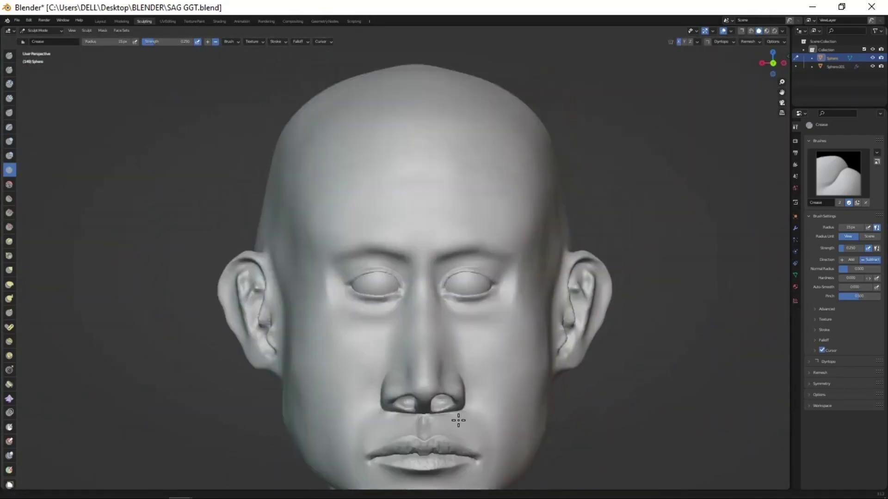
# - Select the Clay Strips brush with the whole head framed frontally
pyautogui.press('c')
pyautogui.scroll(2, 469, 360)
pyautogui.scroll(1, 460, 377)
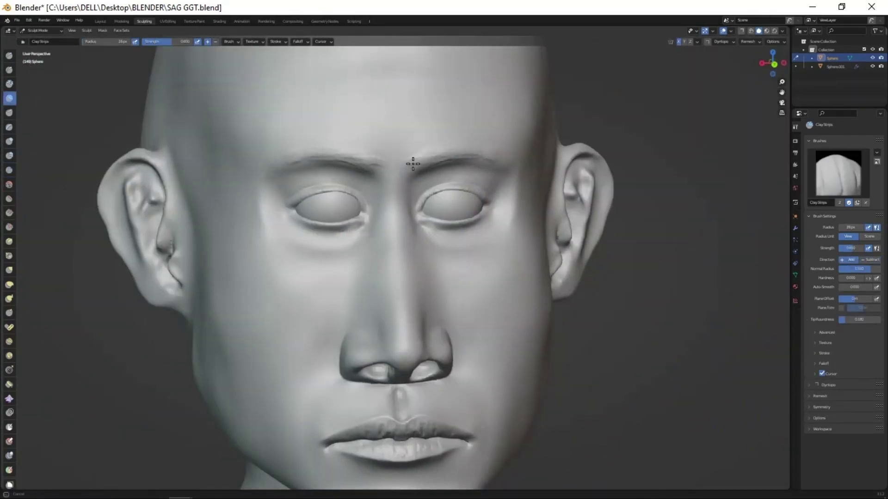
# - Set the Clay Strips radius to 88 px and build up strokes on top of the skull
pyautogui.moveTo(493, 159)
pyautogui.mouseDown(button='middle')
pyautogui.moveTo(446, 272)
pyautogui.moveTo(415, 163)
pyautogui.moveTo(430, 263)
pyautogui.moveTo(481, 331)
pyautogui.moveTo(495, 148)
pyautogui.mouseUp(button='middle')
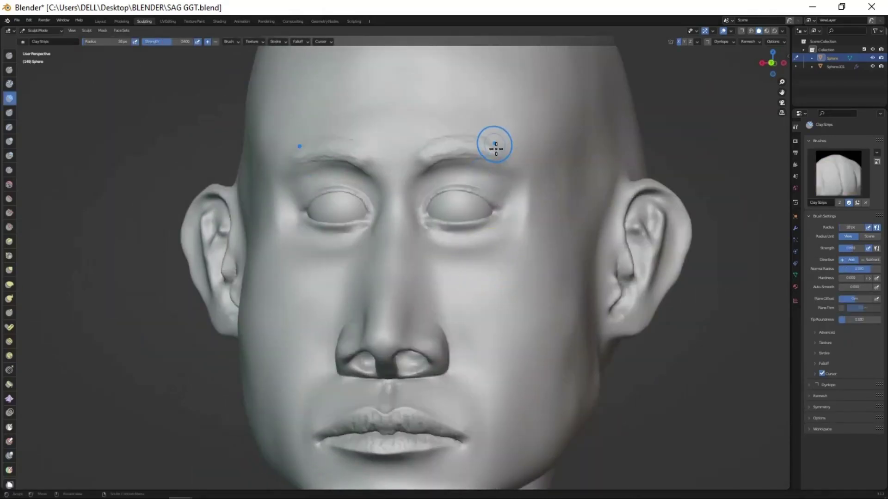
pyautogui.scroll(-3, 458, 187)
pyautogui.press('f')
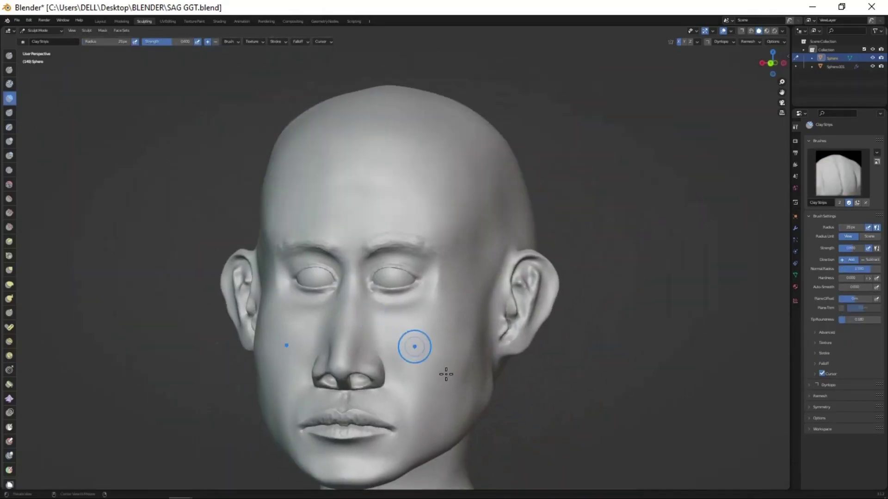
pyautogui.click(470, 318)
pyautogui.moveTo(470, 317); pyautogui.dragTo(441, 189, button='middle')
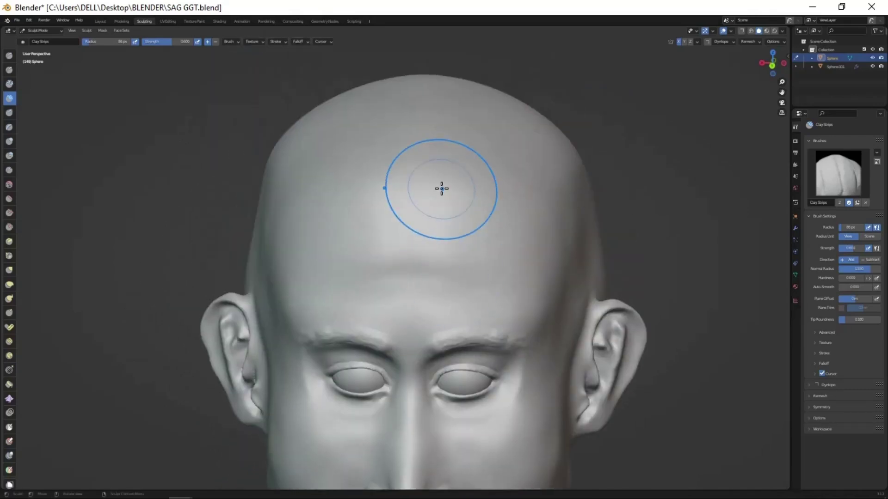
pyautogui.moveTo(412, 119); pyautogui.dragTo(497, 220, button='middle')
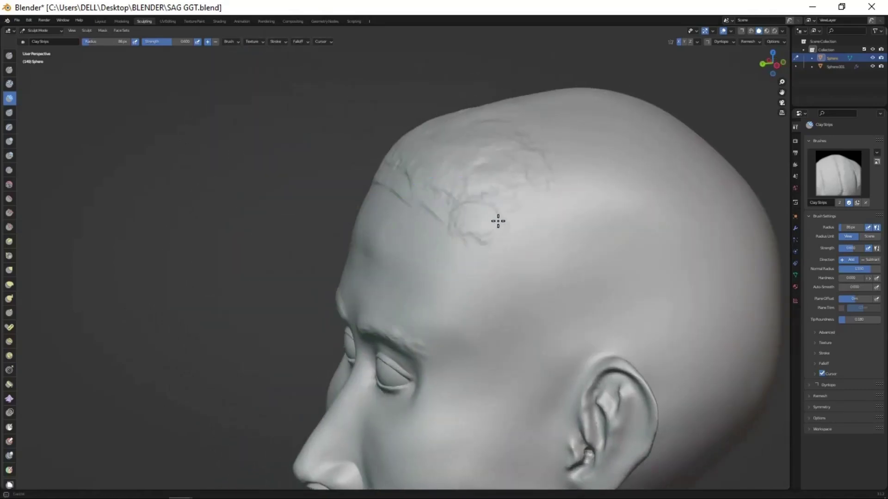
# - Add clay strokes along the hairline and across the back of the skull
pyautogui.moveTo(497, 220)
pyautogui.mouseDown()
pyautogui.moveTo(675, 166)
pyautogui.moveTo(504, 120)
pyautogui.mouseUp()
pyautogui.moveTo(397, 167); pyautogui.dragTo(545, 251)
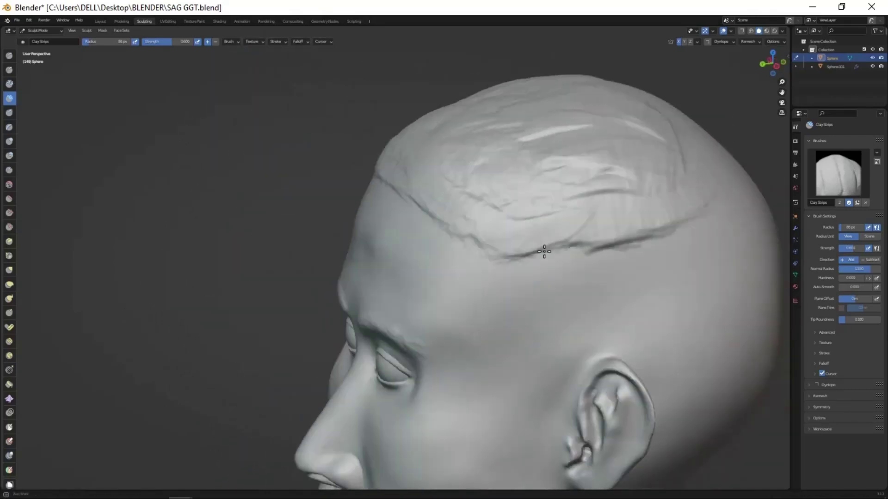
pyautogui.moveTo(545, 252); pyautogui.dragTo(467, 208, button='middle')
pyautogui.moveTo(605, 243); pyautogui.dragTo(577, 279, button='middle')
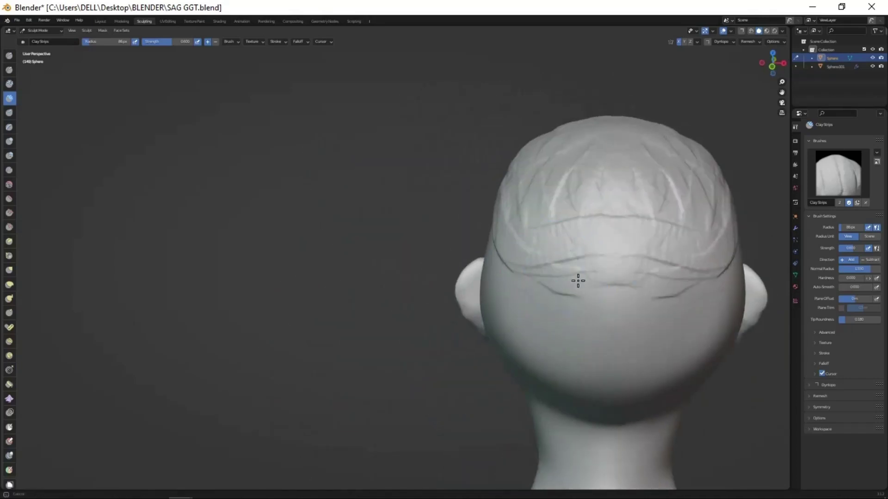
pyautogui.moveTo(577, 280); pyautogui.dragTo(519, 209)
pyautogui.moveTo(520, 210); pyautogui.dragTo(429, 201, button='middle')
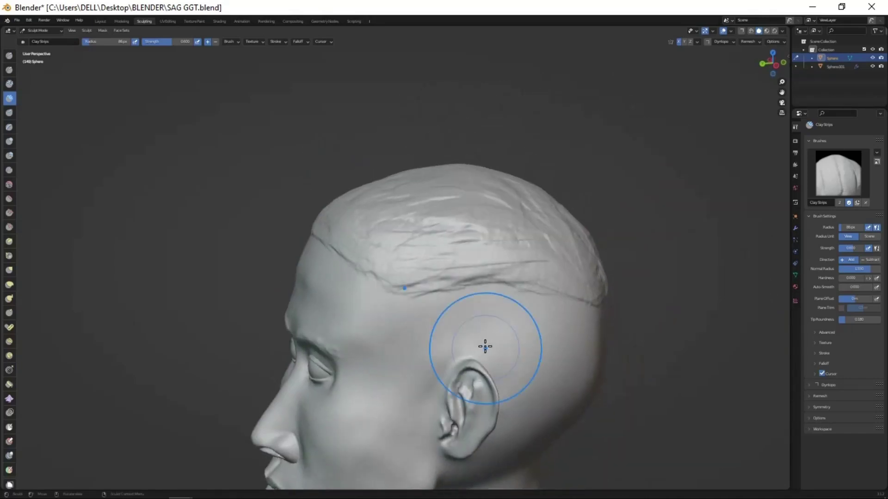
# - Orbit through front, profile and rear views to review the scalp strokes and forehead hairline
pyautogui.moveTo(486, 346)
pyautogui.mouseDown(button='middle')
pyautogui.moveTo(513, 344)
pyautogui.moveTo(428, 190)
pyautogui.mouseUp(button='middle')
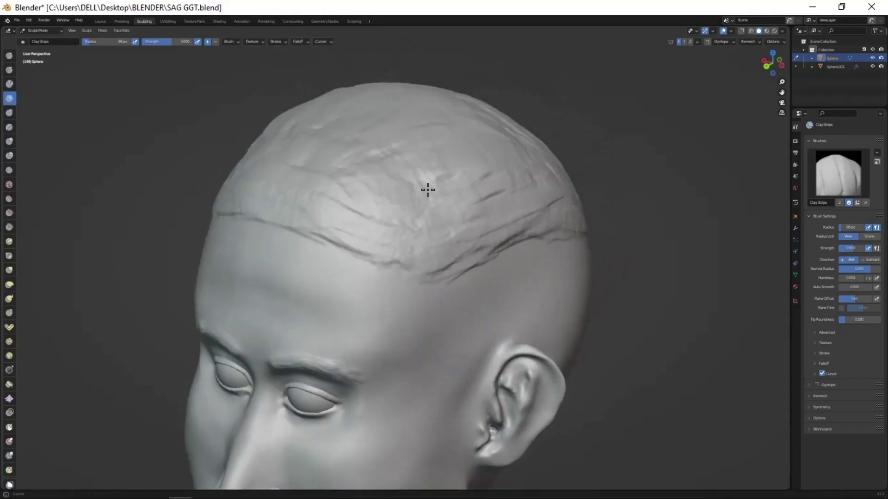
pyautogui.moveTo(526, 327)
pyautogui.mouseDown(button='middle')
pyautogui.moveTo(442, 290)
pyautogui.moveTo(452, 296)
pyautogui.moveTo(376, 189)
pyautogui.mouseUp(button='middle')
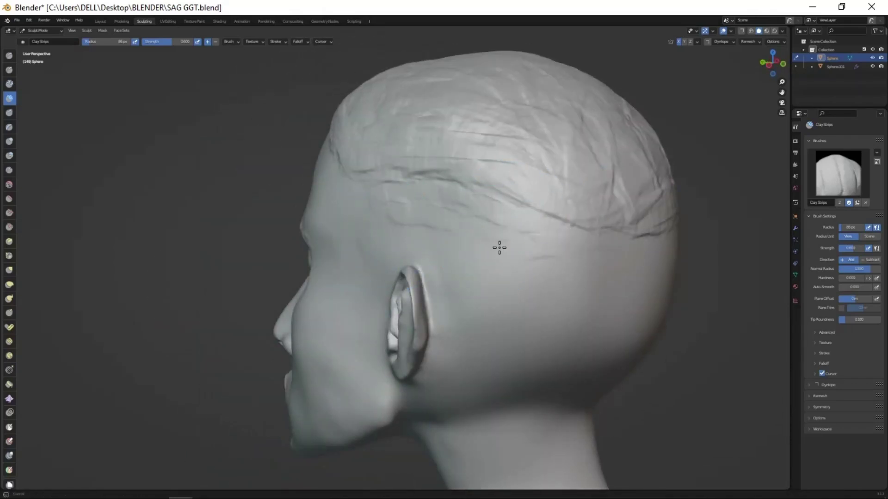
pyautogui.moveTo(518, 236)
pyautogui.mouseDown(button='middle')
pyautogui.moveTo(541, 357)
pyautogui.moveTo(524, 211)
pyautogui.mouseUp(button='middle')
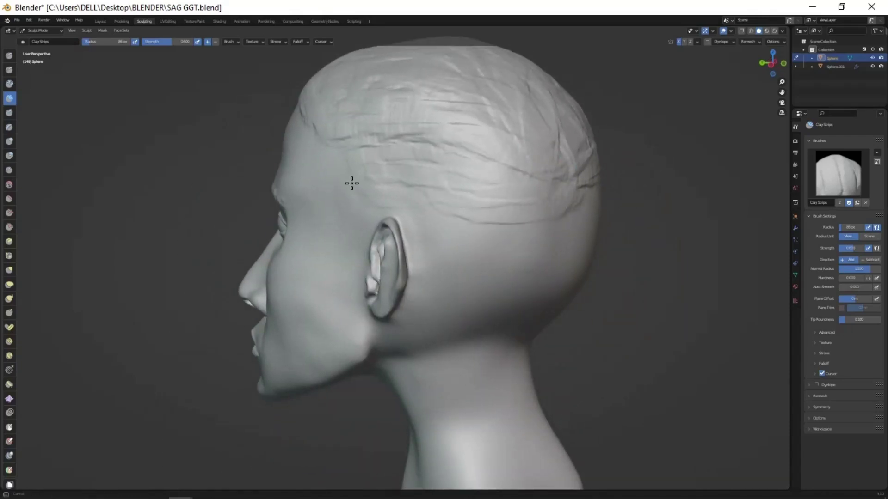
pyautogui.moveTo(422, 164); pyautogui.dragTo(658, 224, button='middle')
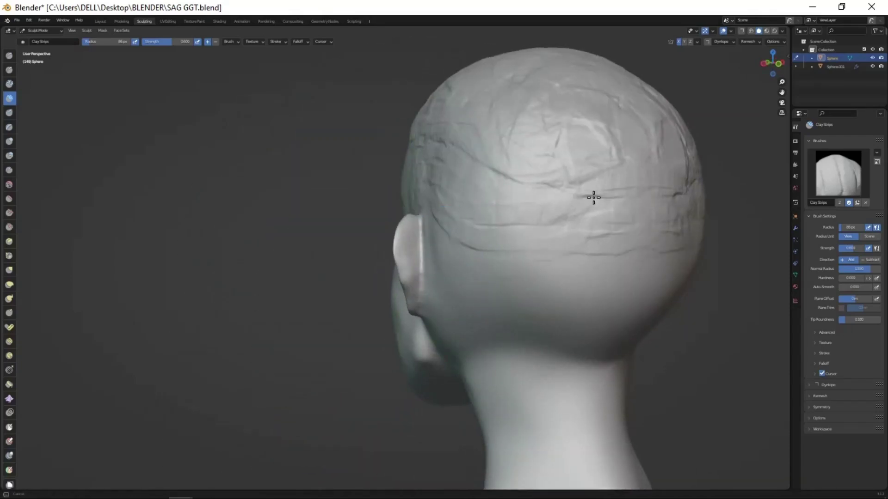
pyautogui.moveTo(593, 197)
pyautogui.mouseDown(button='middle')
pyautogui.moveTo(563, 250)
pyautogui.moveTo(561, 192)
pyautogui.moveTo(412, 208)
pyautogui.mouseUp(button='middle')
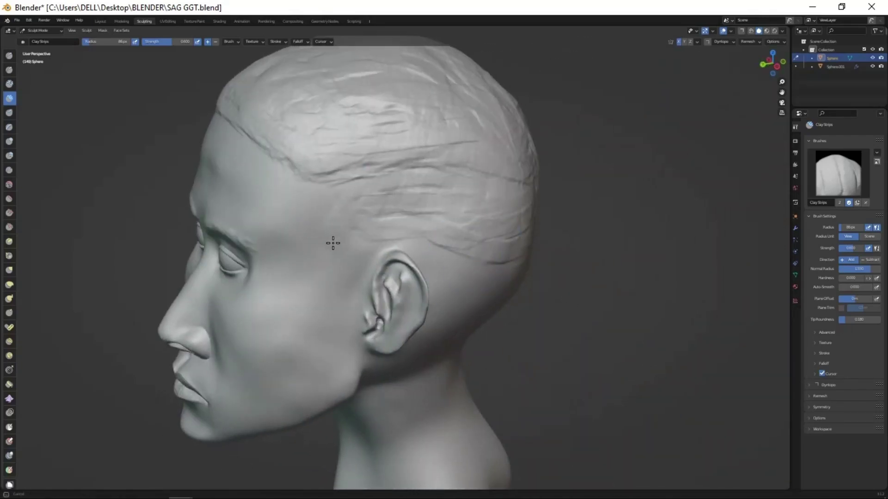
pyautogui.moveTo(339, 179)
pyautogui.mouseDown(button='middle')
pyautogui.moveTo(565, 295)
pyautogui.moveTo(448, 333)
pyautogui.mouseUp(button='middle')
pyautogui.scroll(-4, 399, 266)
# - With the Draw brush, stroke raised hair strands back from the forehead hairline
pyautogui.moveTo(399, 266); pyautogui.dragTo(342, 277, button='middle')
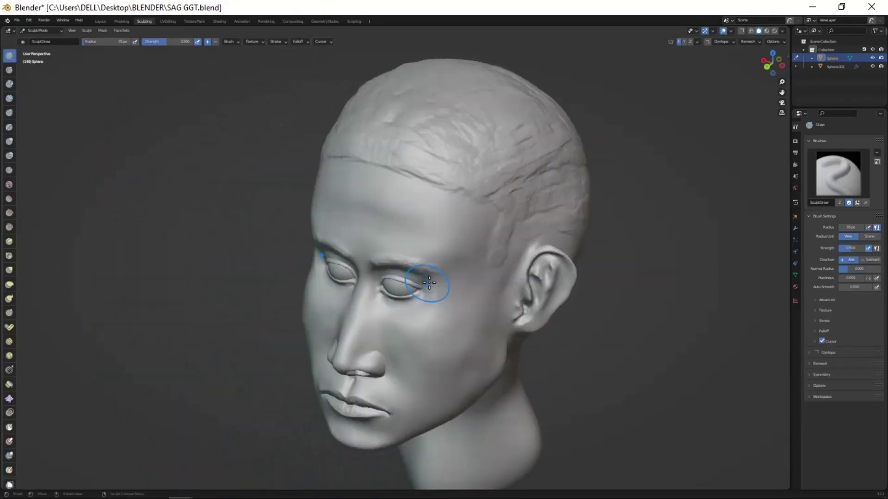
pyautogui.scroll(4, 408, 289)
pyautogui.press('x')
pyautogui.moveTo(417, 283)
pyautogui.mouseDown()
pyautogui.moveTo(503, 170)
pyautogui.moveTo(472, 198)
pyautogui.mouseUp()
pyautogui.moveTo(471, 198)
pyautogui.mouseDown(button='middle')
pyautogui.moveTo(461, 297)
pyautogui.moveTo(415, 207)
pyautogui.mouseUp(button='middle')
pyautogui.moveTo(431, 152); pyautogui.dragTo(394, 285)
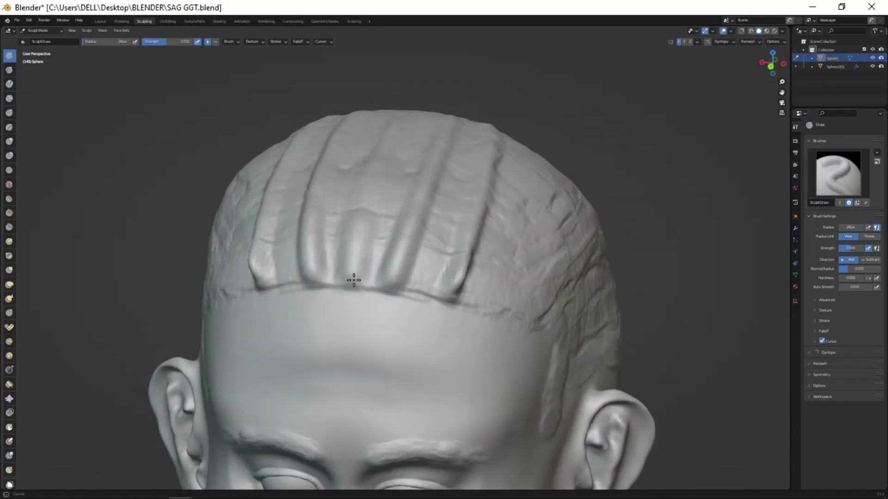
# - Orbit around the head to inspect the new hairline ridges from side and front
pyautogui.moveTo(354, 280); pyautogui.dragTo(368, 192, button='middle')
pyautogui.moveTo(351, 275)
pyautogui.mouseDown(button='middle')
pyautogui.moveTo(416, 292)
pyautogui.moveTo(501, 159)
pyautogui.moveTo(454, 373)
pyautogui.moveTo(363, 279)
pyautogui.mouseUp(button='middle')
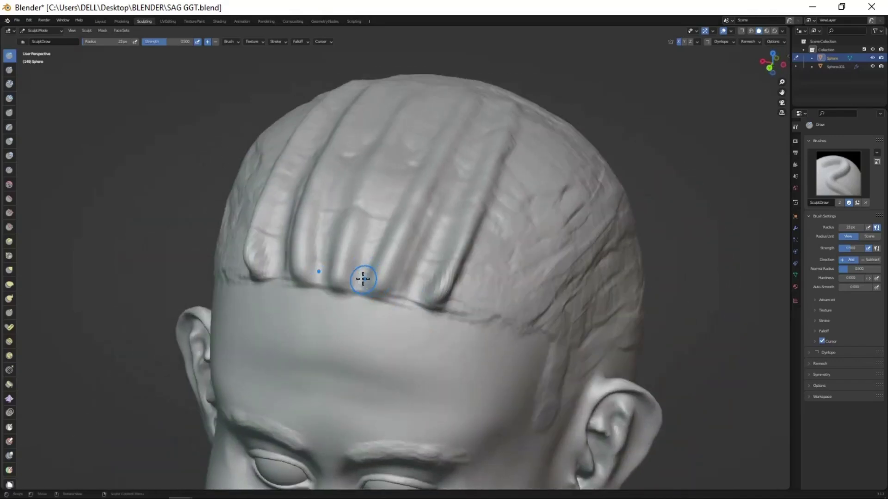
pyautogui.moveTo(436, 115)
pyautogui.mouseDown(button='middle')
pyautogui.moveTo(376, 317)
pyautogui.moveTo(432, 373)
pyautogui.moveTo(433, 180)
pyautogui.mouseUp(button='middle')
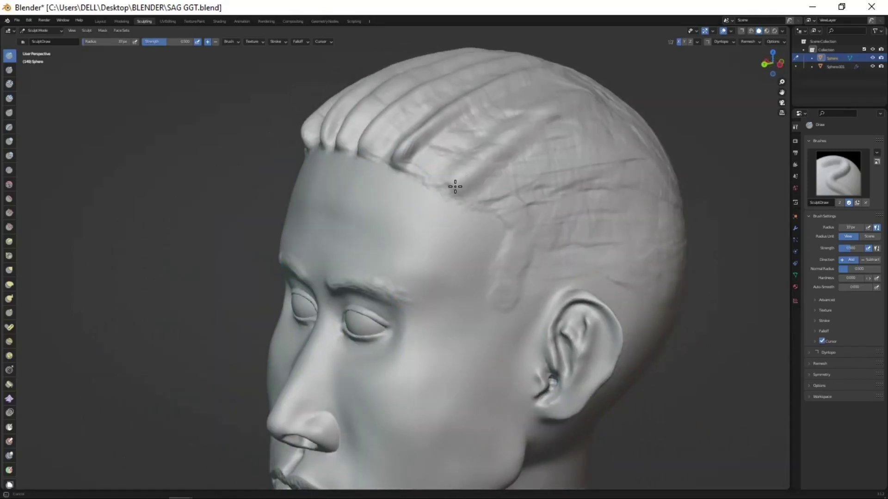
pyautogui.moveTo(512, 277)
pyautogui.mouseDown(button='middle')
pyautogui.moveTo(507, 283)
pyautogui.moveTo(451, 186)
pyautogui.moveTo(492, 262)
pyautogui.moveTo(476, 311)
pyautogui.moveTo(466, 271)
pyautogui.moveTo(427, 353)
pyautogui.moveTo(427, 287)
pyautogui.moveTo(445, 245)
pyautogui.mouseUp(button='middle')
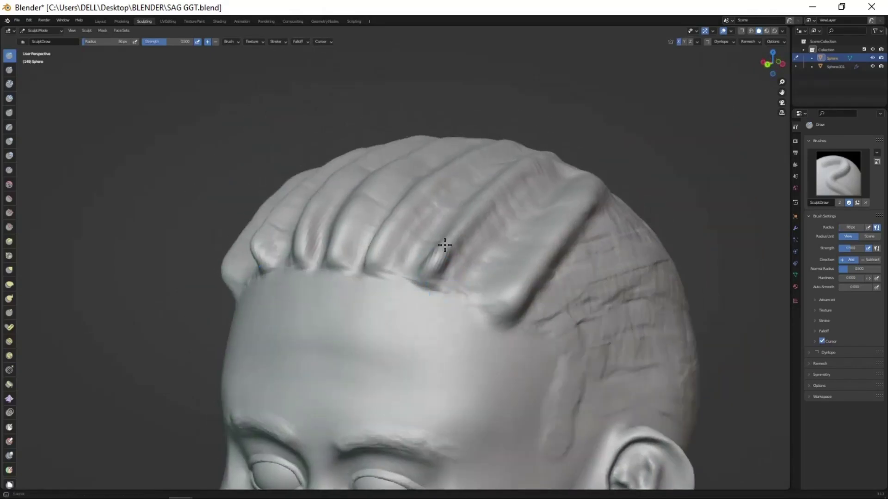
pyautogui.moveTo(373, 262)
pyautogui.mouseDown(button='middle')
pyautogui.moveTo(483, 291)
pyautogui.moveTo(509, 317)
pyautogui.mouseUp(button='middle')
# - Sculpt raised strand ridges along the temple and check them back toward the face
pyautogui.moveTo(509, 317)
pyautogui.mouseDown()
pyautogui.moveTo(485, 333)
pyautogui.moveTo(641, 250)
pyautogui.mouseUp()
pyautogui.scroll(-4, 640, 250)
pyautogui.moveTo(640, 250)
pyautogui.mouseDown(button='middle')
pyautogui.moveTo(499, 390)
pyautogui.moveTo(521, 380)
pyautogui.moveTo(485, 359)
pyautogui.moveTo(530, 332)
pyautogui.moveTo(344, 319)
pyautogui.moveTo(376, 218)
pyautogui.moveTo(331, 268)
pyautogui.moveTo(312, 180)
pyautogui.moveTo(275, 156)
pyautogui.moveTo(264, 212)
pyautogui.moveTo(406, 247)
pyautogui.mouseUp(button='middle')
pyautogui.scroll(3, 529, 332)
pyautogui.moveTo(363, 366)
pyautogui.mouseDown(button='middle')
pyautogui.moveTo(402, 277)
pyautogui.moveTo(402, 337)
pyautogui.moveTo(426, 245)
pyautogui.moveTo(445, 300)
pyautogui.mouseUp(button='middle')
pyautogui.scroll(3, 426, 337)
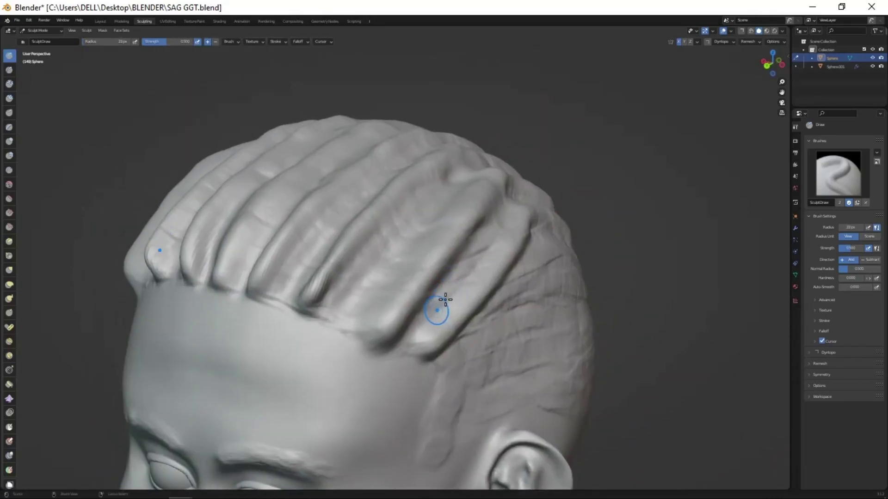
pyautogui.hotkey('shift', 'c')
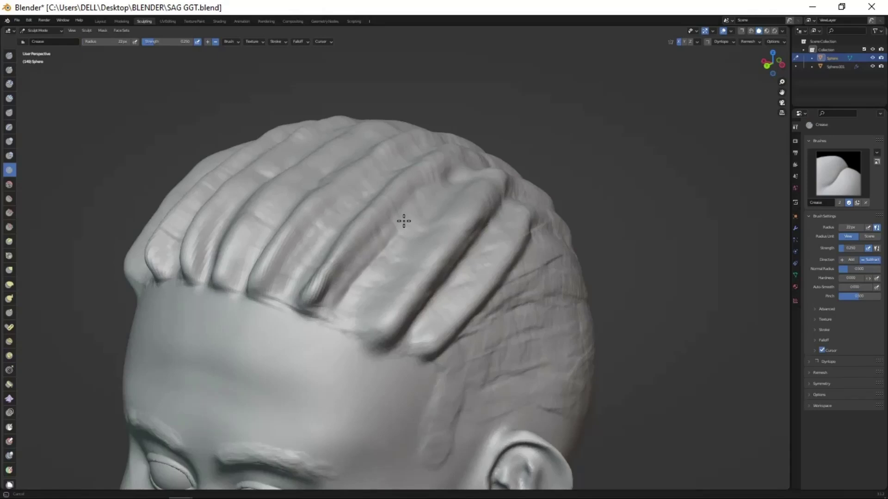
# - Orbit around the hair ridges, viewing them from the front, side, above and face-on
pyautogui.moveTo(349, 286); pyautogui.dragTo(415, 194, button='middle')
pyautogui.moveTo(439, 307); pyautogui.dragTo(296, 284, button='middle')
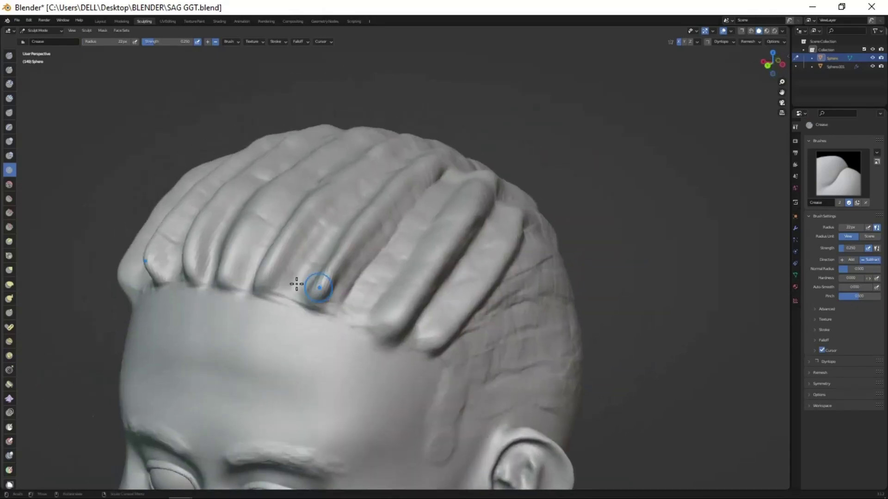
pyautogui.moveTo(343, 214); pyautogui.dragTo(255, 291, button='middle')
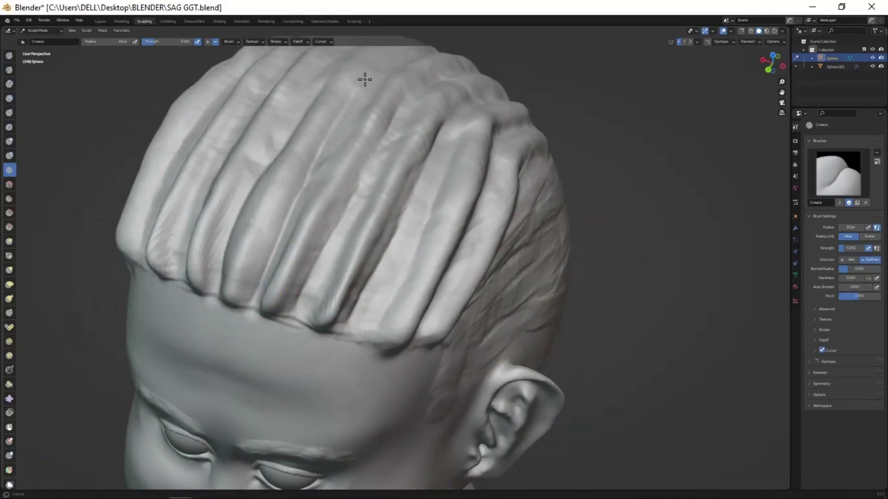
pyautogui.moveTo(364, 79)
pyautogui.mouseDown(button='middle')
pyautogui.moveTo(258, 288)
pyautogui.moveTo(380, 337)
pyautogui.moveTo(441, 237)
pyautogui.moveTo(452, 319)
pyautogui.mouseUp(button='middle')
pyautogui.scroll(3, 451, 319)
pyautogui.scroll(2, 507, 293)
pyautogui.moveTo(507, 293)
pyautogui.mouseDown(button='middle')
pyautogui.moveTo(477, 337)
pyautogui.moveTo(384, 381)
pyautogui.moveTo(463, 347)
pyautogui.moveTo(498, 319)
pyautogui.mouseUp(button='middle')
pyautogui.scroll(-3, 476, 336)
pyautogui.scroll(3, 498, 319)
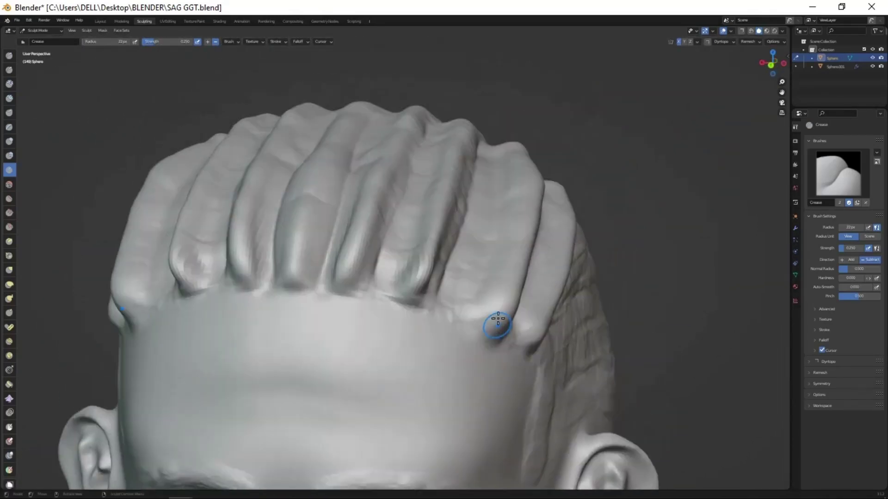
pyautogui.moveTo(520, 189)
pyautogui.mouseDown(button='middle')
pyautogui.moveTo(482, 290)
pyautogui.moveTo(531, 134)
pyautogui.moveTo(485, 349)
pyautogui.moveTo(499, 365)
pyautogui.moveTo(559, 356)
pyautogui.moveTo(485, 275)
pyautogui.mouseUp(button='middle')
# - Turn the head so the ridges run vertically, then look down on the braids near the ear
pyautogui.moveTo(552, 223)
pyautogui.mouseDown(button='middle')
pyautogui.moveTo(628, 185)
pyautogui.moveTo(516, 185)
pyautogui.mouseUp(button='middle')
pyautogui.scroll(2, 515, 185)
pyautogui.moveTo(612, 197); pyautogui.dragTo(525, 298, button='middle')
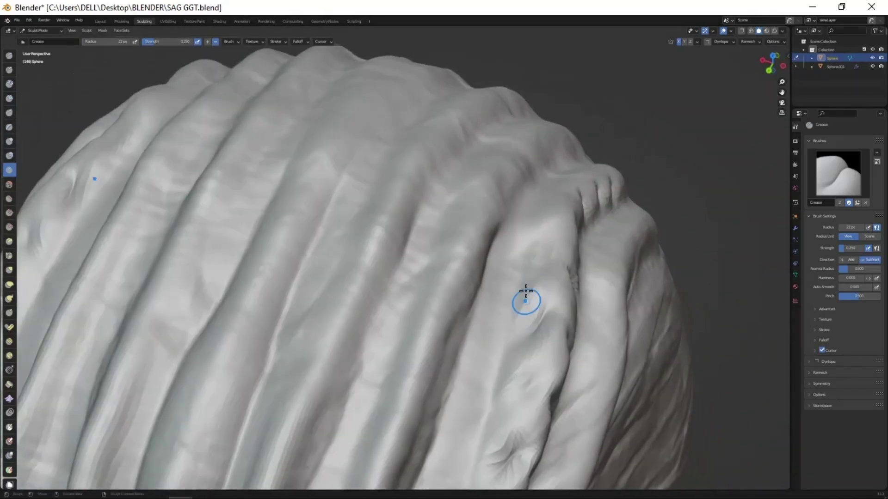
pyautogui.scroll(3, 536, 208)
pyautogui.moveTo(504, 263); pyautogui.dragTo(485, 214, button='middle')
pyautogui.scroll(-3, 486, 214)
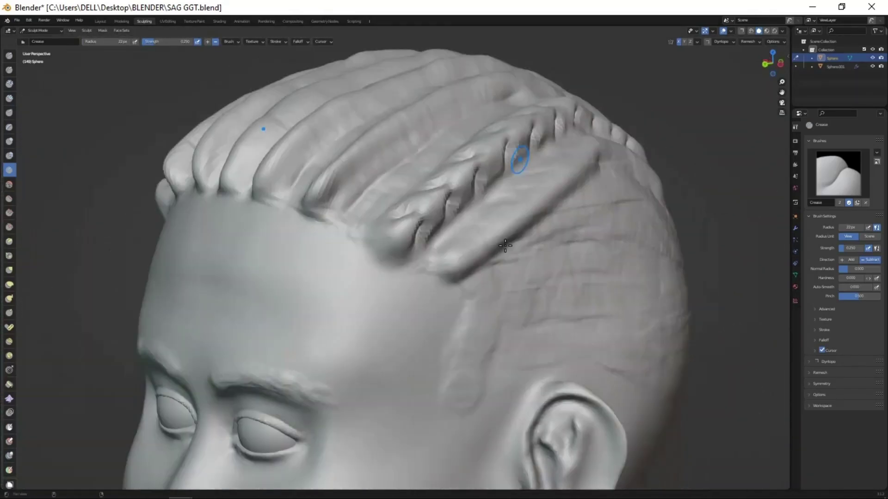
pyautogui.scroll(2, 485, 214)
pyautogui.moveTo(557, 181); pyautogui.dragTo(523, 250, button='middle')
pyautogui.scroll(-2, 523, 250)
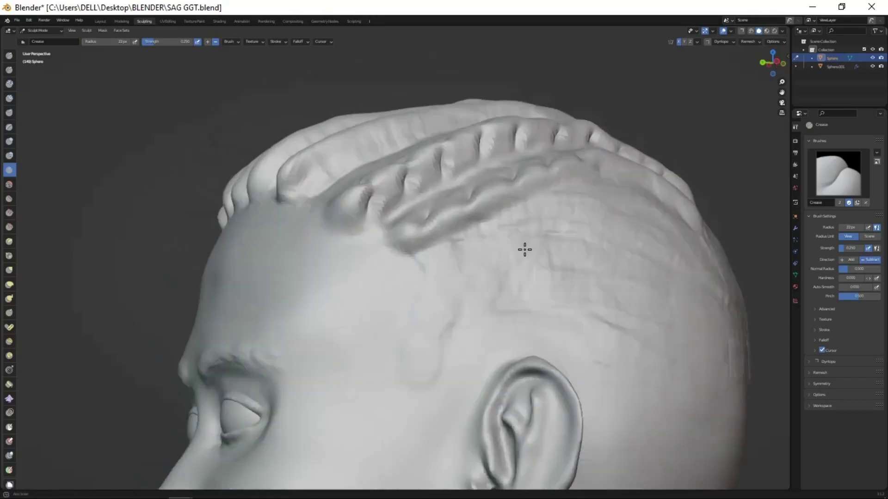
pyautogui.scroll(2, 476, 204)
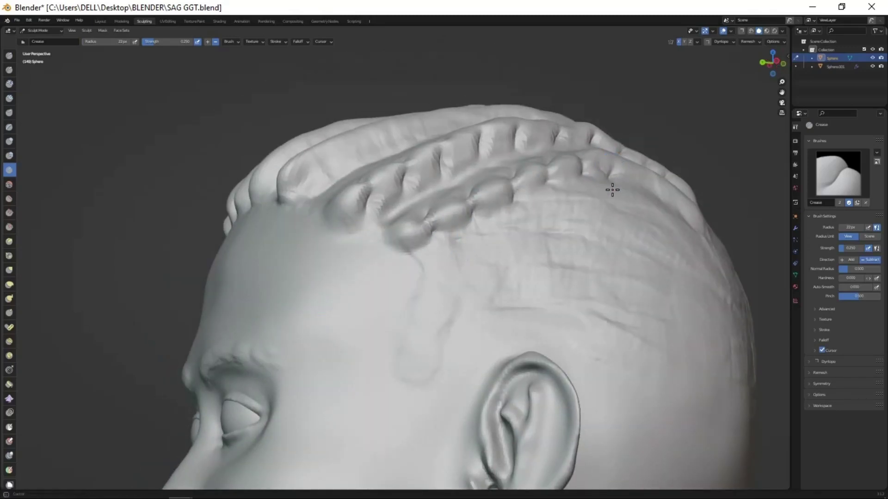
# - Orbit to profile and front-top views of the braided hairline
pyautogui.moveTo(612, 190); pyautogui.dragTo(434, 268, button='middle')
pyautogui.scroll(-2, 434, 267)
pyautogui.scroll(2, 523, 200)
pyautogui.moveTo(542, 234); pyautogui.dragTo(471, 184, button='middle')
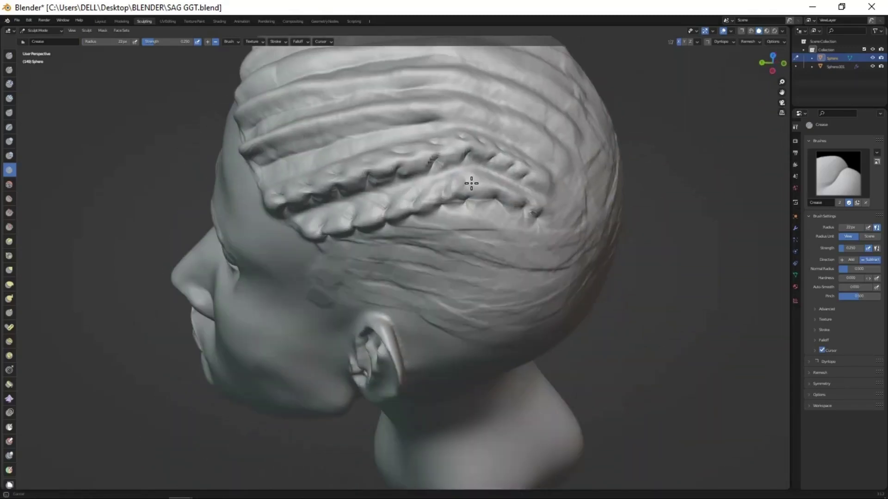
pyautogui.moveTo(531, 286); pyautogui.dragTo(452, 284, button='middle')
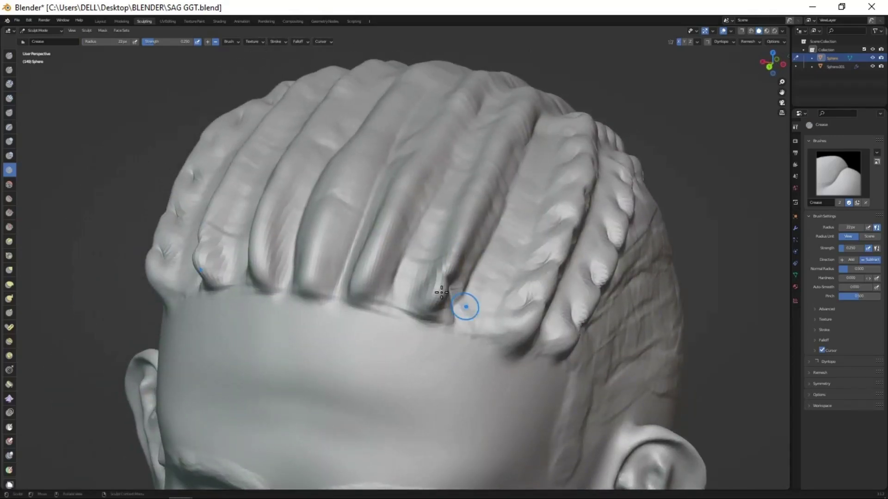
# - Crease notches into the braids with the symmetric Crease brush and start enlarging its radius
pyautogui.moveTo(508, 173); pyautogui.dragTo(530, 159, button='middle')
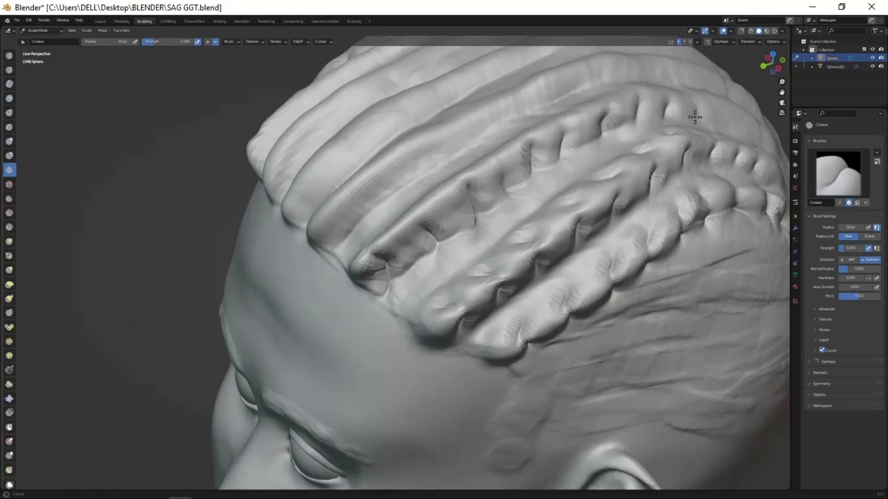
pyautogui.moveTo(694, 117)
pyautogui.mouseDown(button='middle')
pyautogui.moveTo(551, 307)
pyautogui.moveTo(507, 311)
pyautogui.moveTo(512, 321)
pyautogui.moveTo(504, 247)
pyautogui.mouseUp(button='middle')
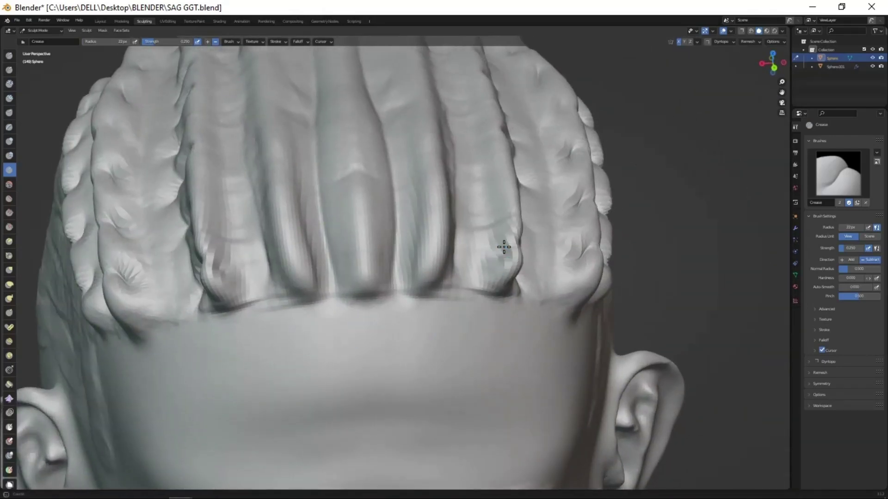
pyautogui.moveTo(238, 170)
pyautogui.mouseDown(button='middle')
pyautogui.moveTo(446, 254)
pyautogui.moveTo(430, 235)
pyautogui.mouseUp(button='middle')
pyautogui.moveTo(428, 275); pyautogui.dragTo(437, 233, button='middle')
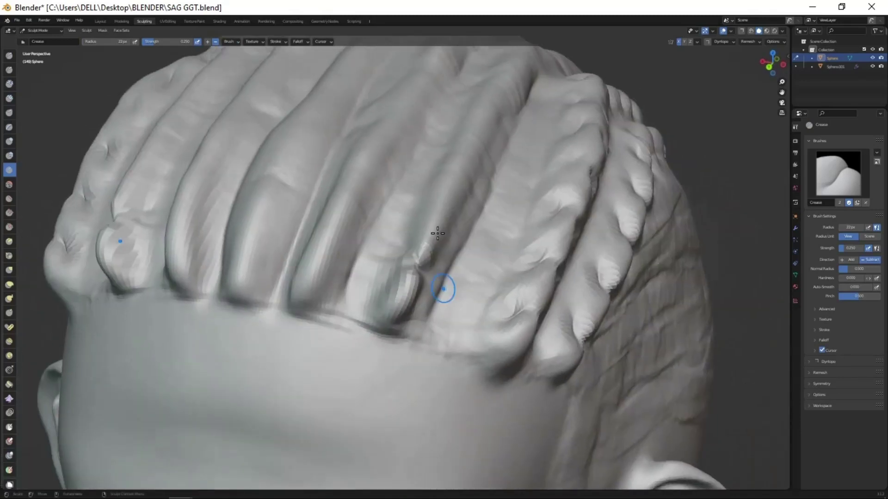
pyautogui.moveTo(430, 245); pyautogui.dragTo(416, 267)
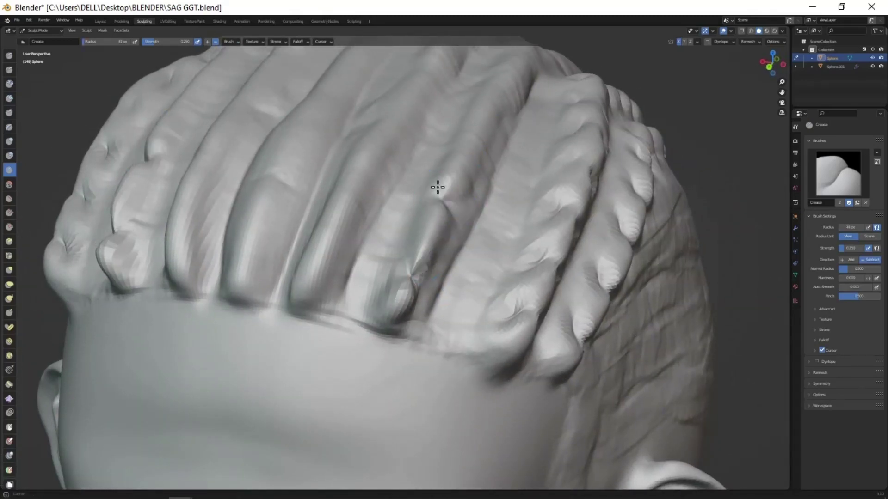
pyautogui.press('f')
pyautogui.moveTo(553, 208); pyautogui.dragTo(492, 206, button='middle')
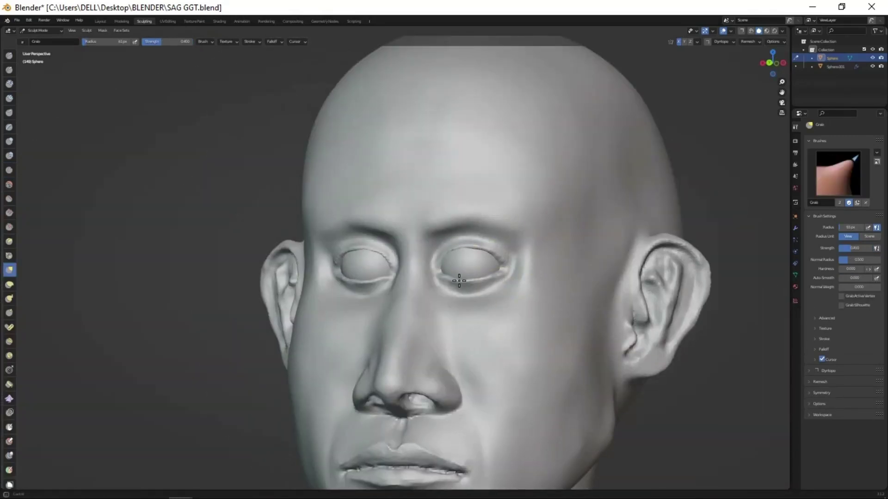
# - Orbit to the eyes and left ear while trying the Clay Strips and Draw brushes
pyautogui.moveTo(459, 280); pyautogui.dragTo(468, 337, button='middle')
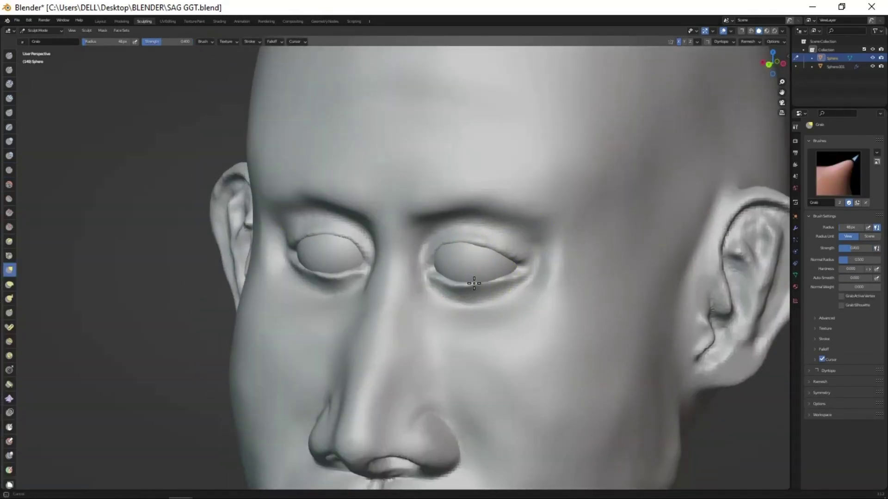
pyautogui.moveTo(474, 283)
pyautogui.mouseDown(button='middle')
pyautogui.moveTo(452, 238)
pyautogui.moveTo(437, 337)
pyautogui.moveTo(499, 328)
pyautogui.moveTo(457, 344)
pyautogui.mouseUp(button='middle')
pyautogui.press('c')
pyautogui.press('x')
pyautogui.scroll(-3, 457, 344)
pyautogui.moveTo(533, 420)
pyautogui.mouseDown(button='middle')
pyautogui.moveTo(487, 347)
pyautogui.moveTo(481, 403)
pyautogui.mouseUp(button='middle')
# - Enlarge the Draw brush radius, then switch to Grab with a 41 px radius
pyautogui.press('f')
pyautogui.click(459, 264)
pyautogui.scroll(3, 511, 214)
pyautogui.scroll(2, 423, 130)
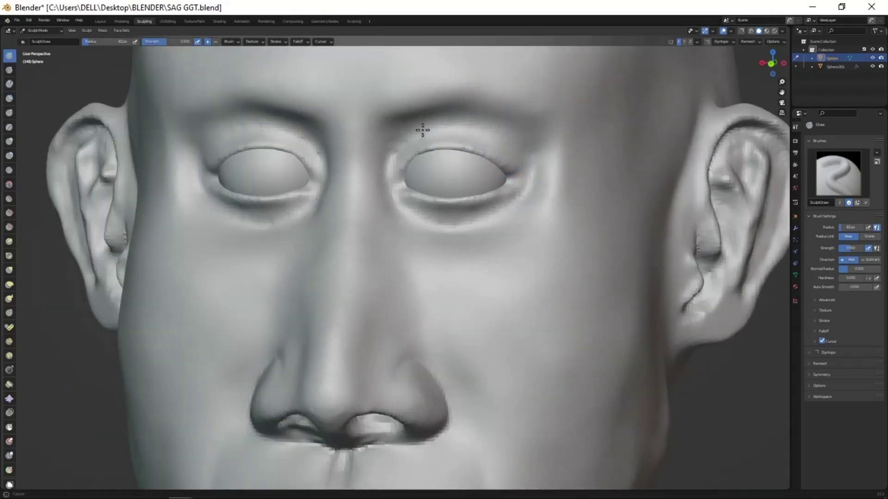
pyautogui.press('g')
pyautogui.press('f')
pyautogui.click(472, 124)
# - Orbit to the nose and mouth, briefly trying Crease before returning to Grab
pyautogui.scroll(-2, 500, 219)
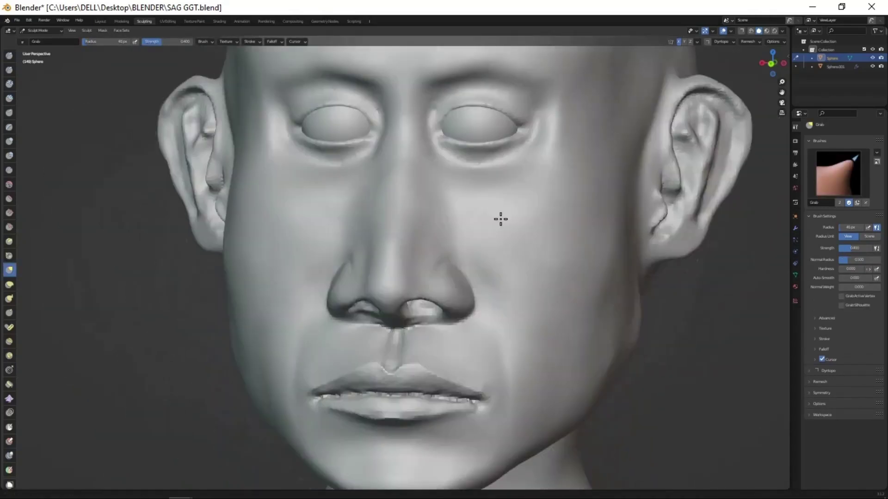
pyautogui.moveTo(501, 219); pyautogui.dragTo(473, 277, button='middle')
pyautogui.hotkey('shift', 'c')
pyautogui.scroll(2, 500, 273)
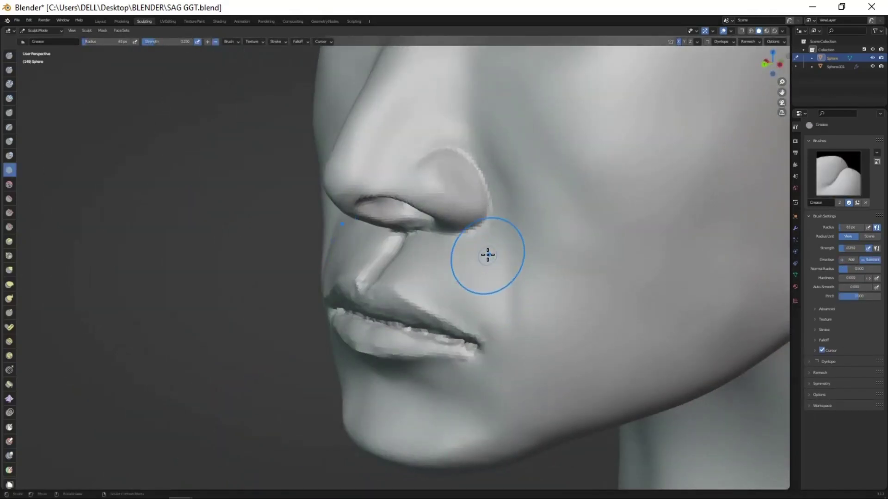
pyautogui.press('g')
# - Orbit around both sides of the face toward the nose
pyautogui.moveTo(495, 309); pyautogui.dragTo(481, 197, button='middle')
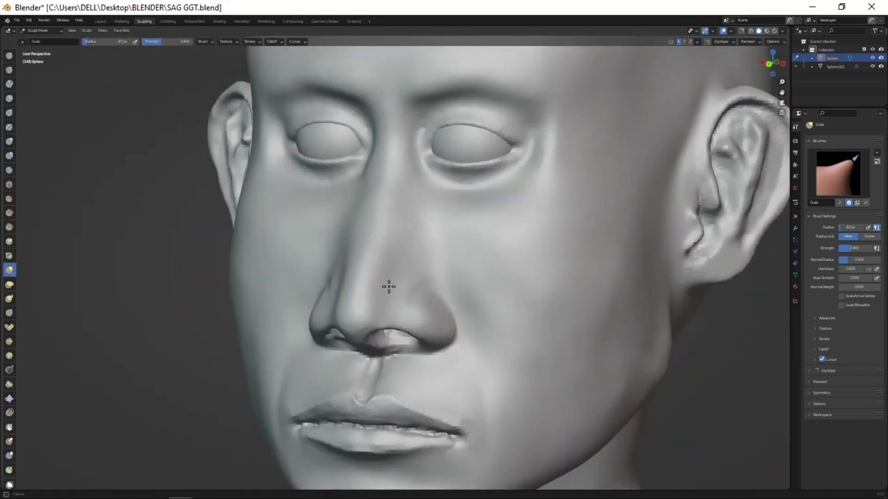
pyautogui.moveTo(372, 264); pyautogui.dragTo(523, 216, button='middle')
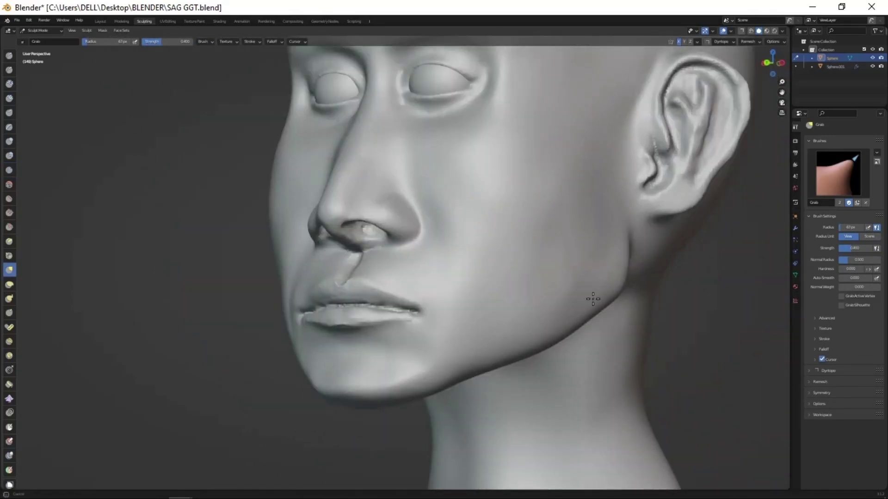
pyautogui.moveTo(330, 344); pyautogui.dragTo(381, 330, button='middle')
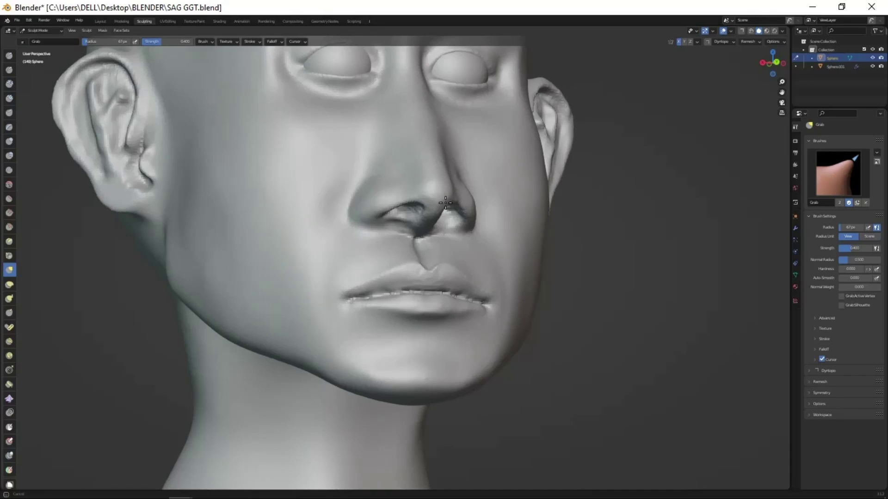
pyautogui.scroll(-5, 445, 203)
pyautogui.scroll(5, 553, 218)
pyautogui.scroll(-3, 505, 291)
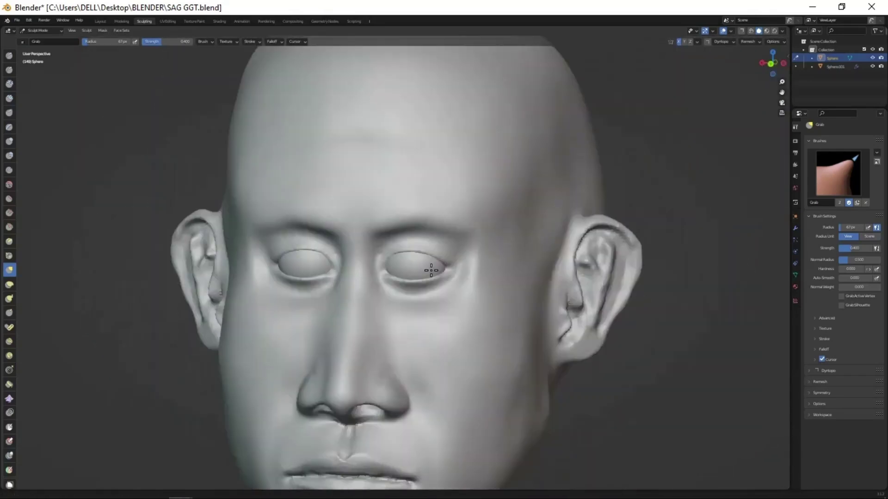
pyautogui.moveTo(432, 264)
pyautogui.mouseDown(button='middle')
pyautogui.moveTo(416, 277)
pyautogui.moveTo(463, 278)
pyautogui.moveTo(410, 317)
pyautogui.moveTo(490, 238)
pyautogui.mouseUp(button='middle')
pyautogui.scroll(4, 431, 277)
# - Cycle through Draw, Crease and Grab brushes while orbiting around the nose and lips
pyautogui.press('x')
pyautogui.hotkey('shift', 'c')
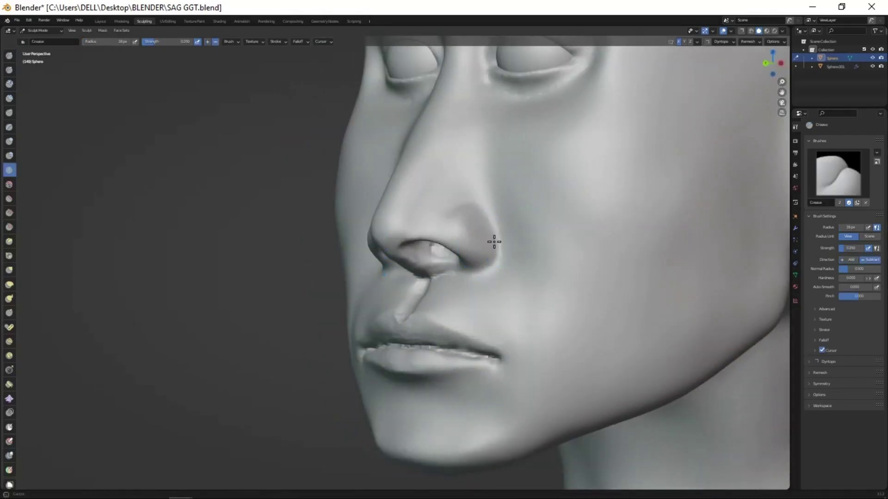
pyautogui.moveTo(470, 200); pyautogui.dragTo(478, 205, button='middle')
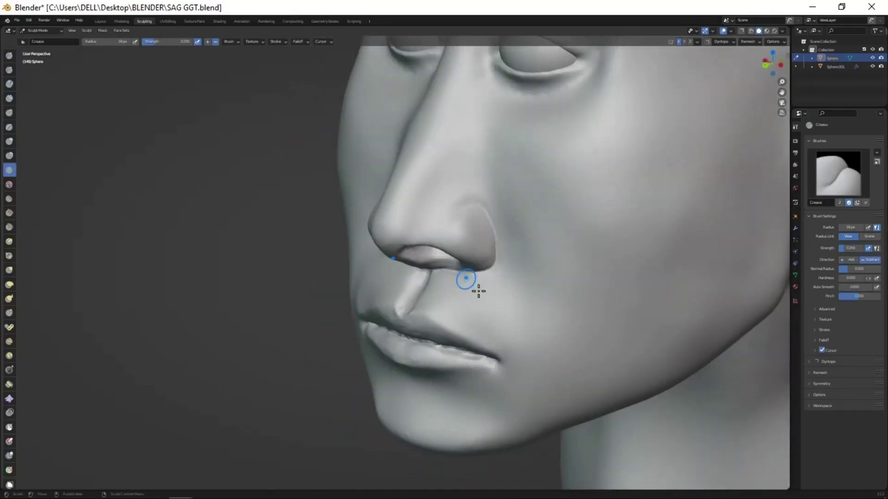
pyautogui.moveTo(479, 291); pyautogui.dragTo(456, 273, button='middle')
pyautogui.moveTo(466, 337); pyautogui.dragTo(444, 309, button='middle')
pyautogui.press('g')
pyautogui.scroll(4, 498, 306)
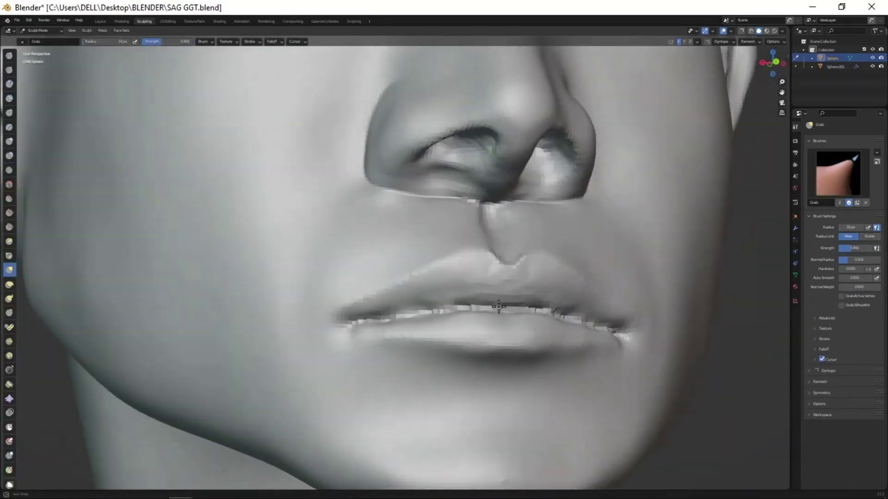
# - Alternate Draw and Grab brushes while checking the nose and lips in profile and front view
pyautogui.moveTo(499, 306)
pyautogui.mouseDown(button='middle')
pyautogui.moveTo(497, 198)
pyautogui.moveTo(477, 238)
pyautogui.mouseUp(button='middle')
pyautogui.press('x')
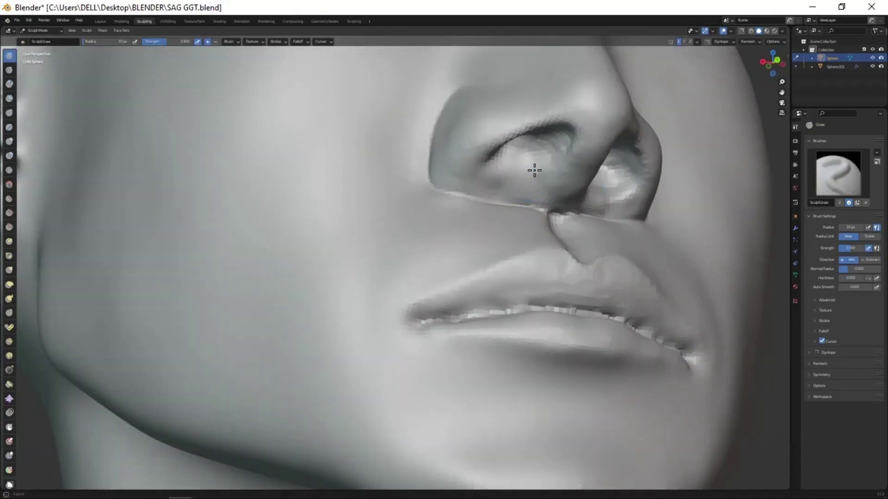
pyautogui.moveTo(510, 158)
pyautogui.mouseDown(button='middle')
pyautogui.moveTo(537, 170)
pyautogui.moveTo(567, 416)
pyautogui.moveTo(460, 351)
pyautogui.moveTo(507, 337)
pyautogui.moveTo(506, 234)
pyautogui.moveTo(481, 199)
pyautogui.mouseUp(button='middle')
pyautogui.press('g')
pyautogui.scroll(2, 495, 274)
pyautogui.moveTo(496, 275); pyautogui.dragTo(476, 243, button='middle')
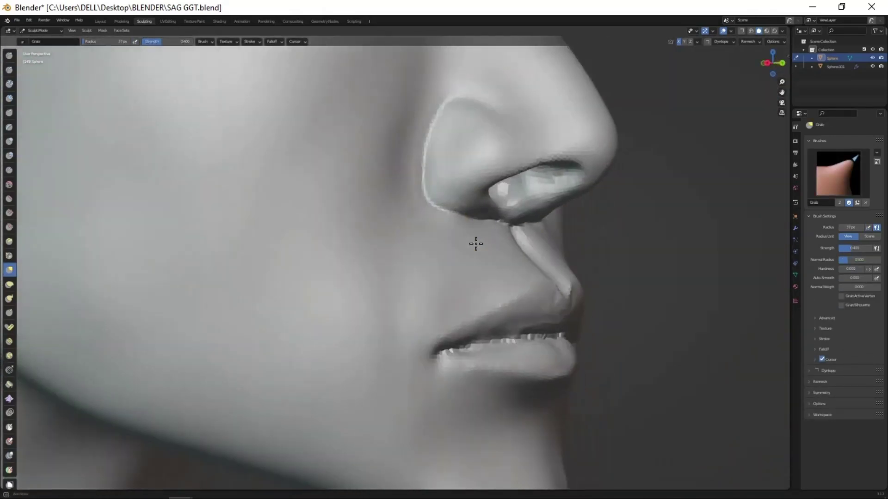
pyautogui.moveTo(504, 216)
pyautogui.mouseDown(button='middle')
pyautogui.moveTo(458, 275)
pyautogui.moveTo(592, 121)
pyautogui.moveTo(598, 229)
pyautogui.mouseUp(button='middle')
# - Switch to the Crease brush and zoom in on the lip parting line
pyautogui.hotkey('shift', 'c')
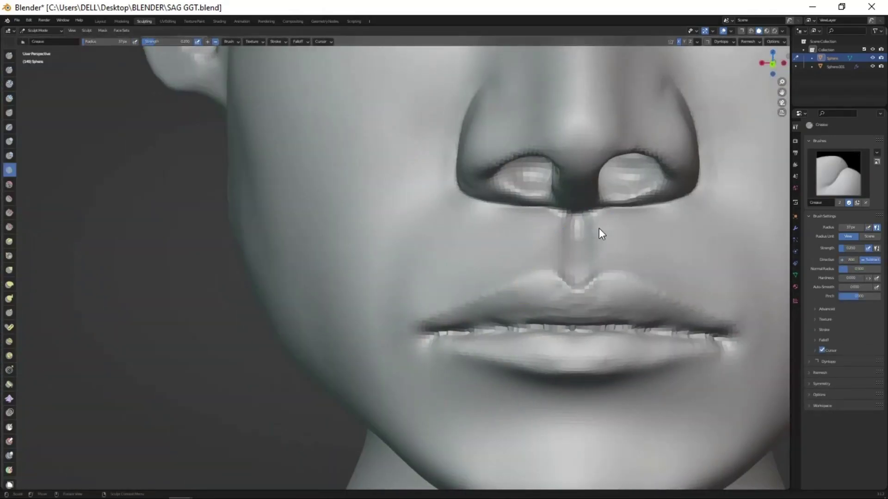
pyautogui.scroll(-1, 553, 284)
pyautogui.scroll(-1, 529, 305)
pyautogui.scroll(3, 480, 331)
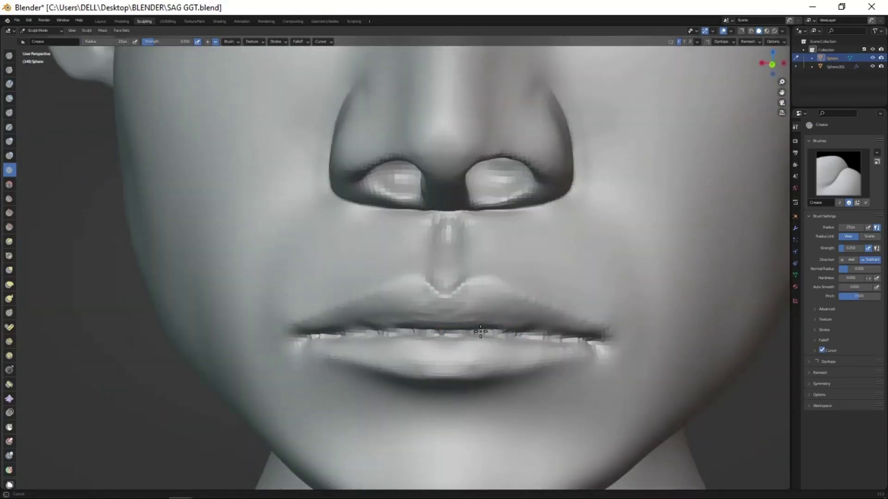
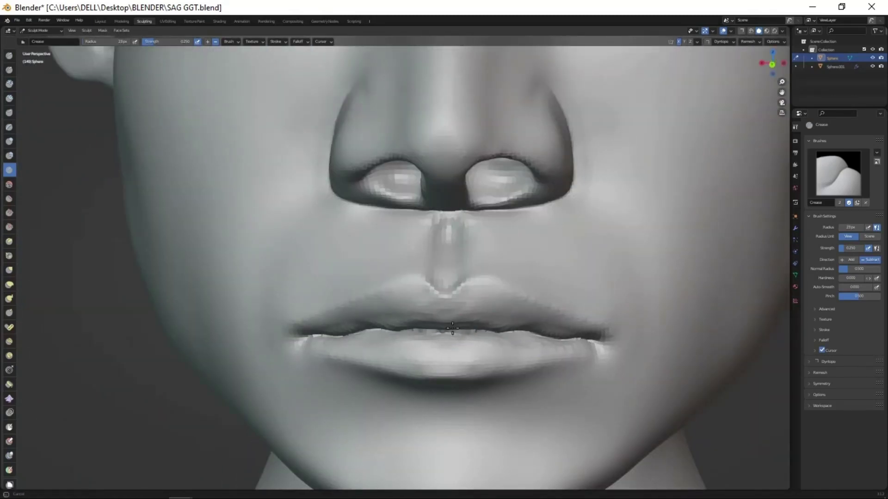
# - Sharpen the lip parting line with the Crease brush, checking from several angles
pyautogui.moveTo(452, 328); pyautogui.dragTo(494, 367, button='middle')
pyautogui.moveTo(493, 279)
pyautogui.mouseDown(button='middle')
pyautogui.moveTo(513, 342)
pyautogui.moveTo(487, 294)
pyautogui.mouseUp(button='middle')
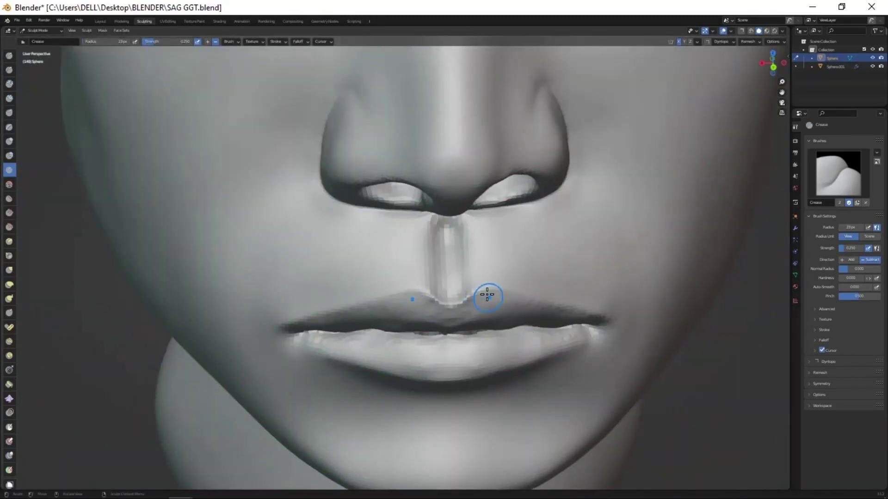
pyautogui.scroll(-2, 596, 319)
pyautogui.moveTo(597, 319)
pyautogui.mouseDown(button='middle')
pyautogui.moveTo(565, 371)
pyautogui.moveTo(515, 363)
pyautogui.moveTo(452, 377)
pyautogui.mouseUp(button='middle')
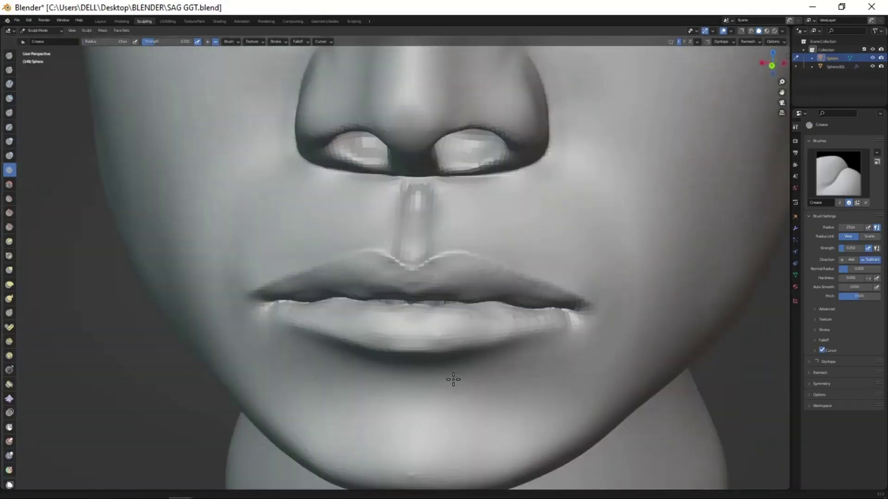
pyautogui.scroll(2, 464, 331)
pyautogui.scroll(-2, 554, 313)
# - Reshape the lip profile with the Grab brush, viewed from the side
pyautogui.press('g')
pyautogui.moveTo(492, 353); pyautogui.dragTo(462, 267, button='middle')
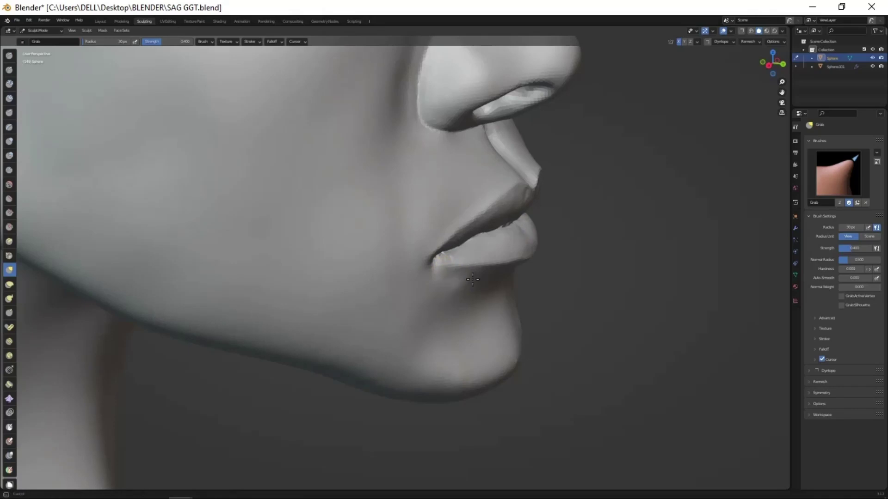
pyautogui.moveTo(458, 301)
pyautogui.mouseDown(button='middle')
pyautogui.moveTo(443, 268)
pyautogui.moveTo(443, 282)
pyautogui.mouseUp(button='middle')
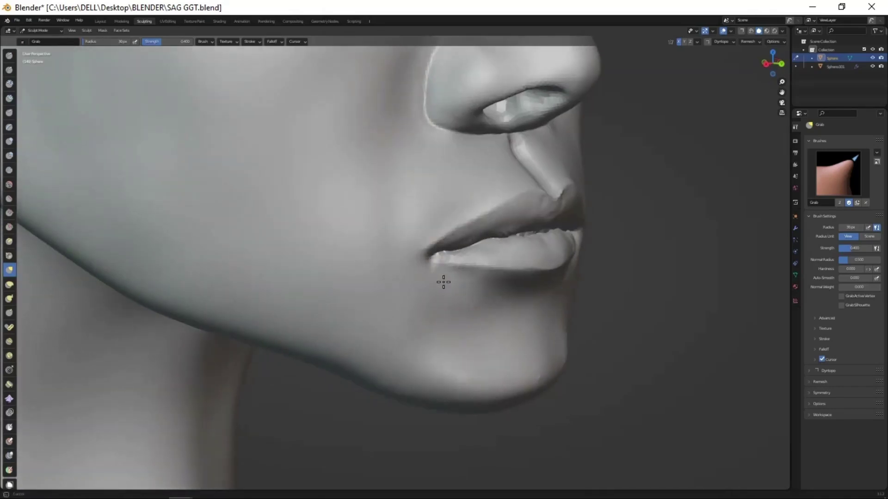
pyautogui.moveTo(483, 353); pyautogui.dragTo(422, 356, button='middle')
pyautogui.scroll(1, 287, 297)
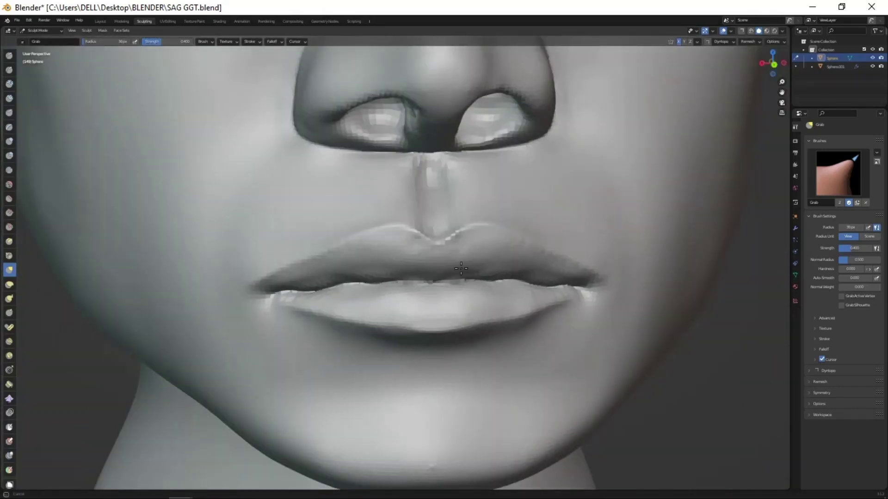
# - Deepen the line between the lips with further Crease strokes
pyautogui.hotkey('shift', 'c')
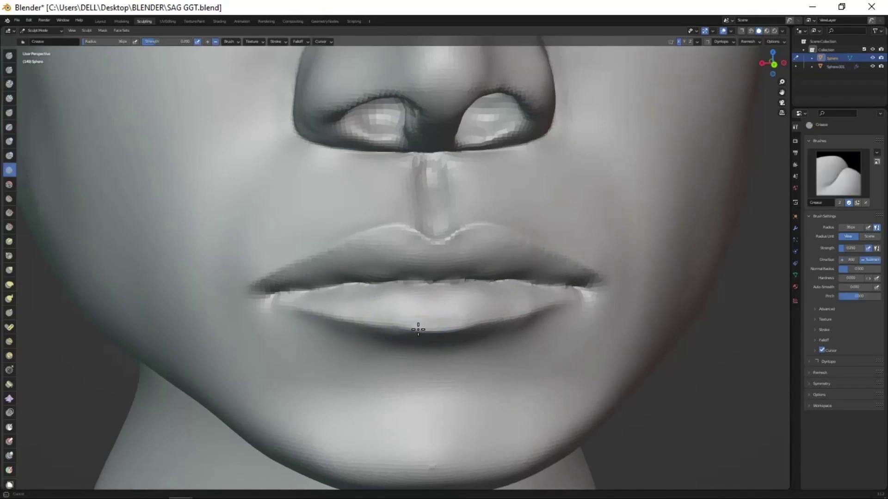
pyautogui.scroll(-1, 432, 357)
pyautogui.scroll(-4, 466, 407)
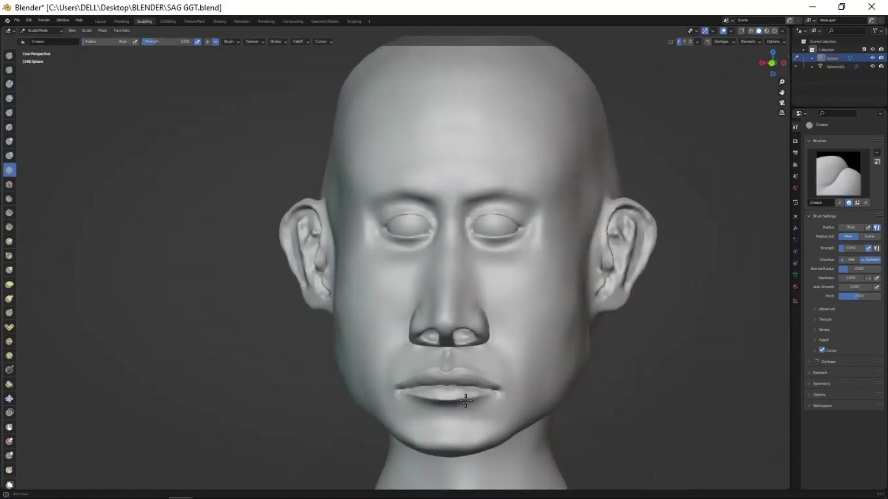
pyautogui.scroll(5, 474, 253)
# - Build up the lower lip with the Draw brush
pyautogui.press('x')
pyautogui.scroll(1, 438, 277)
pyautogui.moveTo(438, 277); pyautogui.dragTo(435, 282, button='middle')
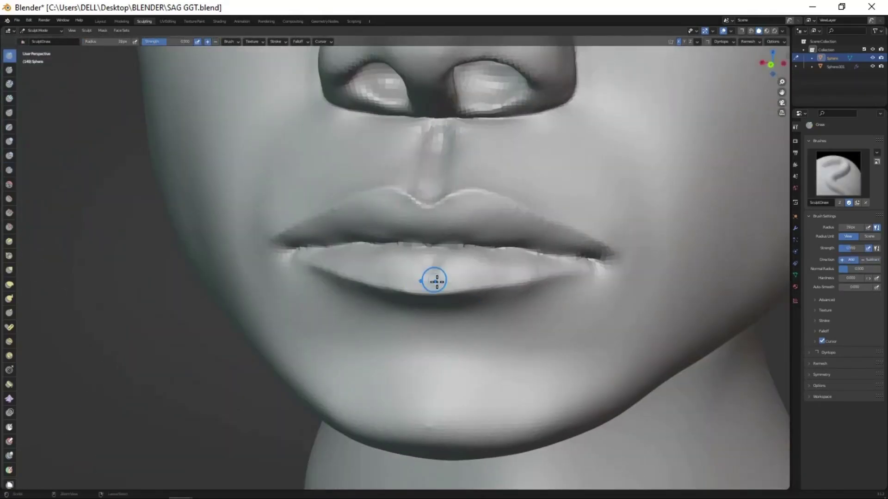
pyautogui.moveTo(386, 264)
pyautogui.mouseDown(button='middle')
pyautogui.moveTo(394, 217)
pyautogui.moveTo(461, 246)
pyautogui.mouseUp(button='middle')
# - Crease fine vertical wrinkles across both upper and lower lips
pyautogui.hotkey('shift', 'c')
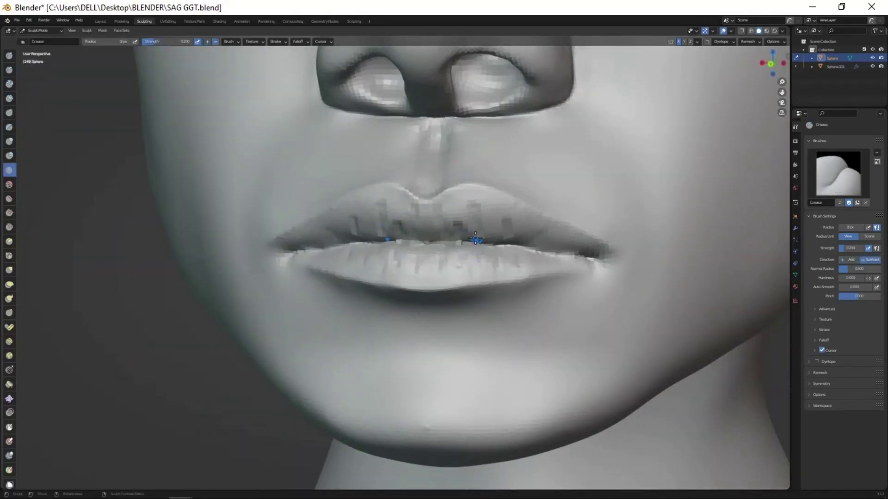
pyautogui.moveTo(506, 222)
pyautogui.mouseDown(button='middle')
pyautogui.moveTo(481, 287)
pyautogui.moveTo(513, 359)
pyautogui.moveTo(495, 349)
pyautogui.mouseUp(button='middle')
pyautogui.scroll(-5, 496, 324)
pyautogui.scroll(5, 495, 349)
pyautogui.scroll(2, 462, 281)
pyautogui.scroll(2, 462, 281)
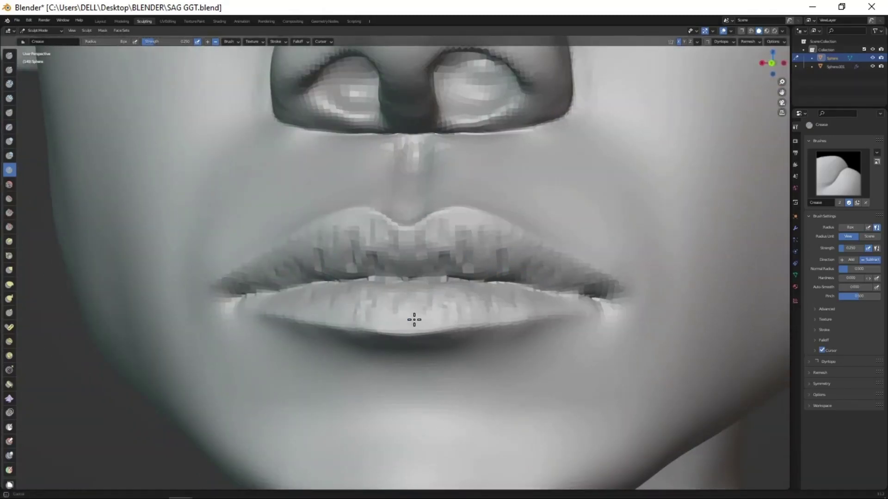
pyautogui.scroll(-4, 432, 398)
pyautogui.moveTo(432, 398)
pyautogui.mouseDown(button='middle')
pyautogui.moveTo(418, 402)
pyautogui.moveTo(439, 404)
pyautogui.mouseUp(button='middle')
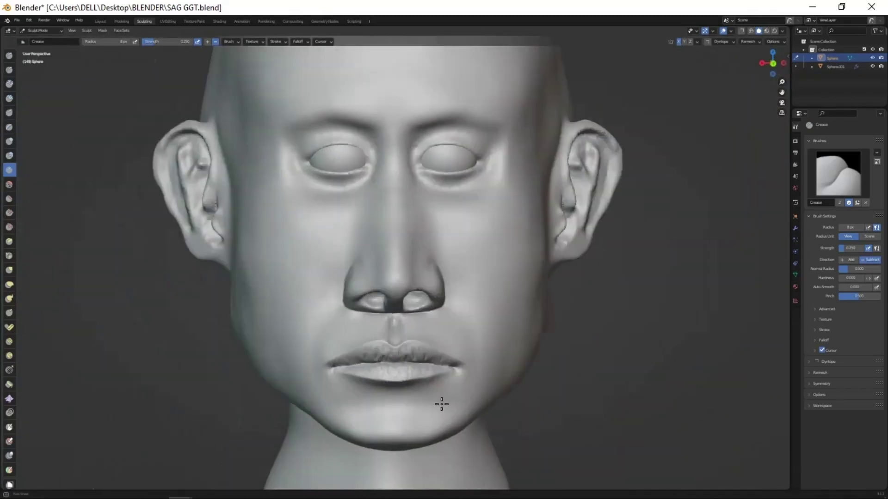
# - Crease the ear ridges and build up the area around the ear opening with Draw
pyautogui.scroll(4, 356, 333)
pyautogui.moveTo(355, 334)
pyautogui.mouseDown(button='middle')
pyautogui.moveTo(479, 307)
pyautogui.moveTo(587, 168)
pyautogui.mouseUp(button='middle')
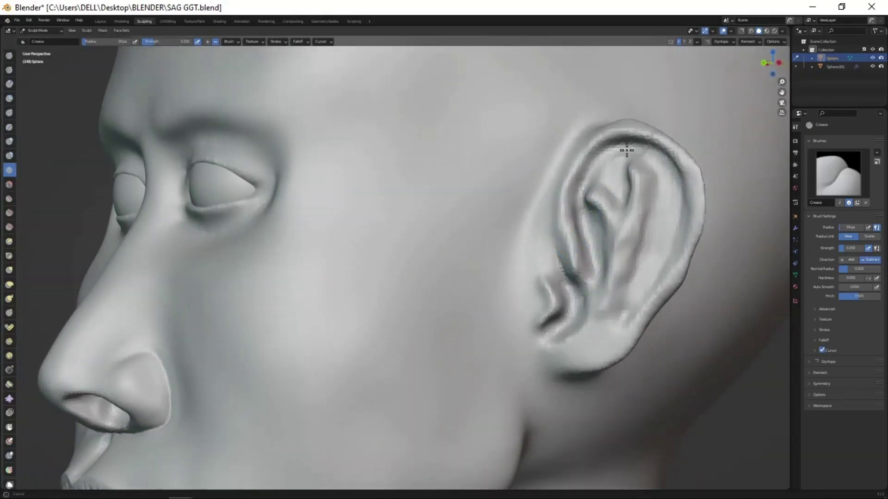
pyautogui.moveTo(668, 192)
pyautogui.mouseDown(button='middle')
pyautogui.moveTo(540, 224)
pyautogui.moveTo(598, 335)
pyautogui.mouseUp(button='middle')
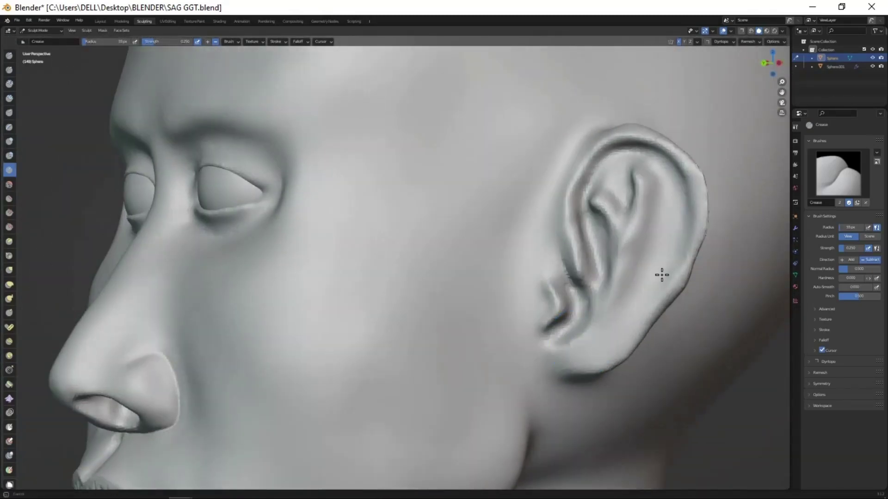
pyautogui.press('x')
pyautogui.moveTo(662, 274)
pyautogui.mouseDown(button='middle')
pyautogui.moveTo(670, 208)
pyautogui.moveTo(573, 263)
pyautogui.mouseUp(button='middle')
pyautogui.scroll(-1, 570, 267)
pyautogui.scroll(3, 424, 271)
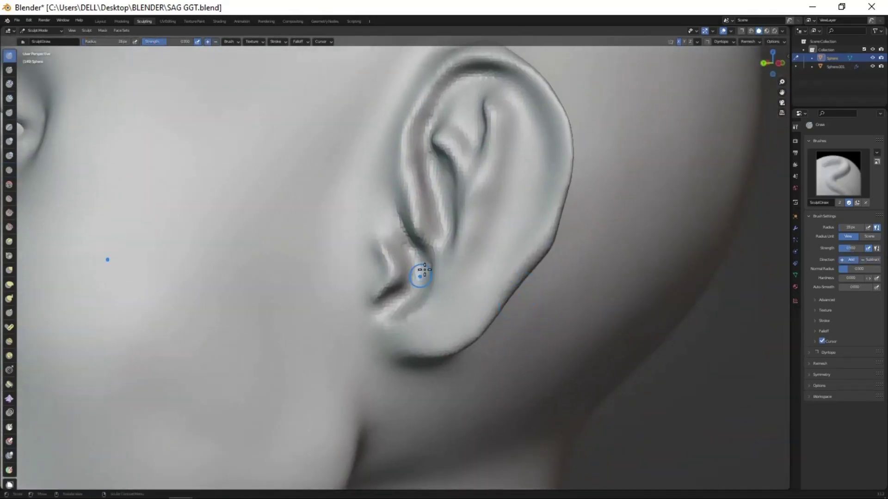
pyautogui.scroll(-2, 420, 274)
pyautogui.moveTo(422, 317)
pyautogui.mouseDown(button='middle')
pyautogui.moveTo(436, 301)
pyautogui.moveTo(469, 324)
pyautogui.moveTo(493, 313)
pyautogui.moveTo(482, 317)
pyautogui.moveTo(605, 310)
pyautogui.moveTo(570, 294)
pyautogui.moveTo(577, 321)
pyautogui.moveTo(509, 281)
pyautogui.mouseUp(button='middle')
pyautogui.scroll(-2, 476, 324)
pyautogui.scroll(2, 577, 321)
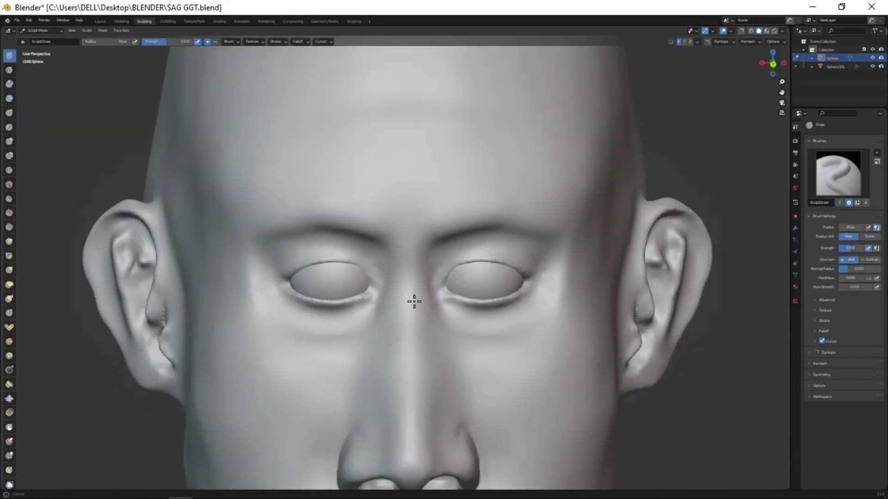
# - Crease crisp rims along the closed eyelids
pyautogui.scroll(-3, 414, 301)
pyautogui.moveTo(479, 317)
pyautogui.mouseDown(button='middle')
pyautogui.moveTo(479, 331)
pyautogui.moveTo(501, 331)
pyautogui.moveTo(469, 353)
pyautogui.mouseUp(button='middle')
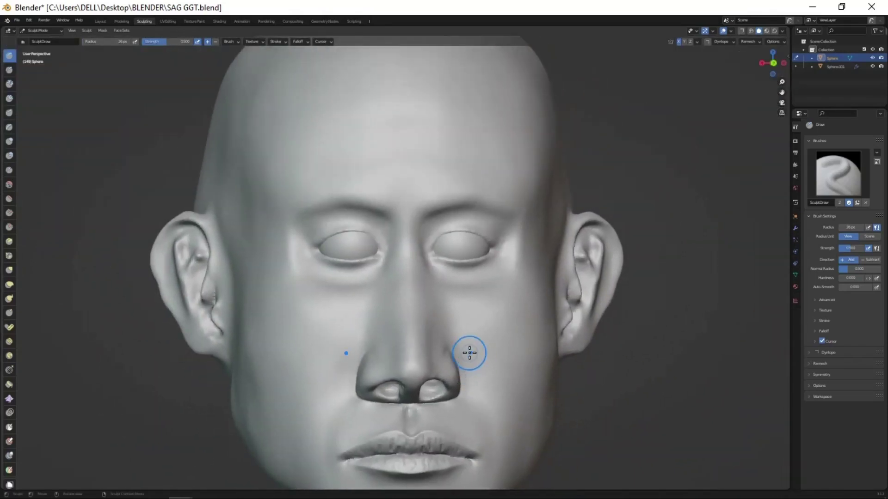
pyautogui.hotkey('shift', 'c')
pyautogui.scroll(3, 474, 258)
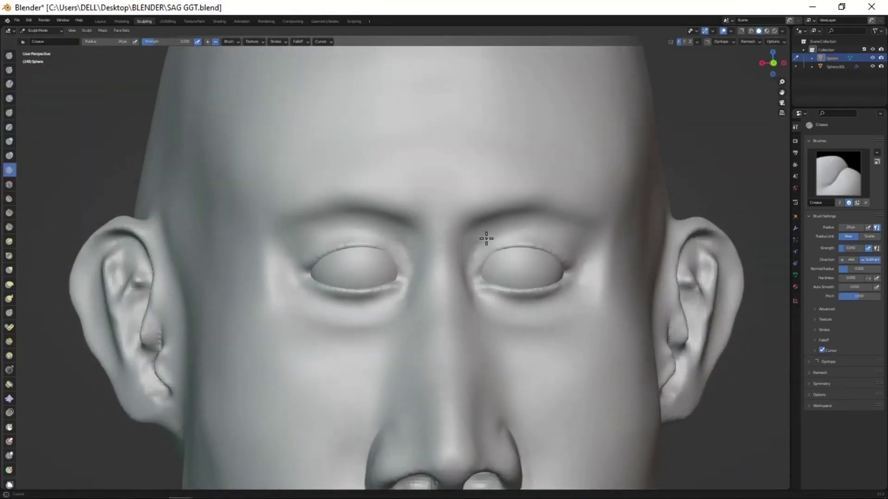
pyautogui.scroll(2, 504, 238)
pyautogui.moveTo(515, 242); pyautogui.dragTo(488, 294, button='middle')
pyautogui.moveTo(424, 318)
pyautogui.mouseDown(button='middle')
pyautogui.moveTo(519, 338)
pyautogui.moveTo(550, 309)
pyautogui.mouseUp(button='middle')
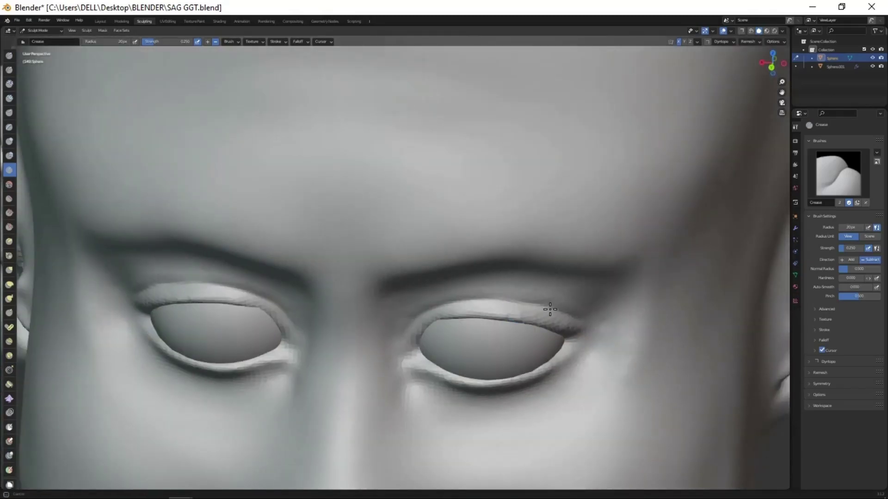
pyautogui.moveTo(421, 315)
pyautogui.mouseDown(button='middle')
pyautogui.moveTo(489, 345)
pyautogui.moveTo(485, 370)
pyautogui.moveTo(439, 317)
pyautogui.moveTo(453, 382)
pyautogui.moveTo(467, 379)
pyautogui.moveTo(432, 387)
pyautogui.moveTo(484, 372)
pyautogui.moveTo(446, 250)
pyautogui.moveTo(484, 333)
pyautogui.mouseUp(button='middle')
# - Build up the eyelids with Draw and crease the lid folds
pyautogui.press('x')
pyautogui.scroll(-3, 448, 254)
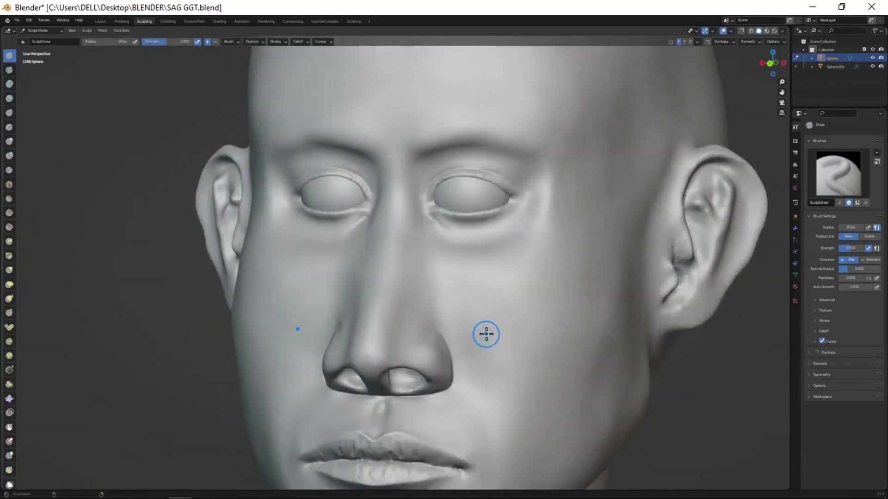
pyautogui.scroll(4, 512, 241)
pyautogui.hotkey('shift', 'c')
pyautogui.moveTo(517, 225)
pyautogui.mouseDown(button='middle')
pyautogui.moveTo(531, 271)
pyautogui.moveTo(472, 263)
pyautogui.moveTo(535, 182)
pyautogui.moveTo(490, 313)
pyautogui.moveTo(481, 227)
pyautogui.mouseUp(button='middle')
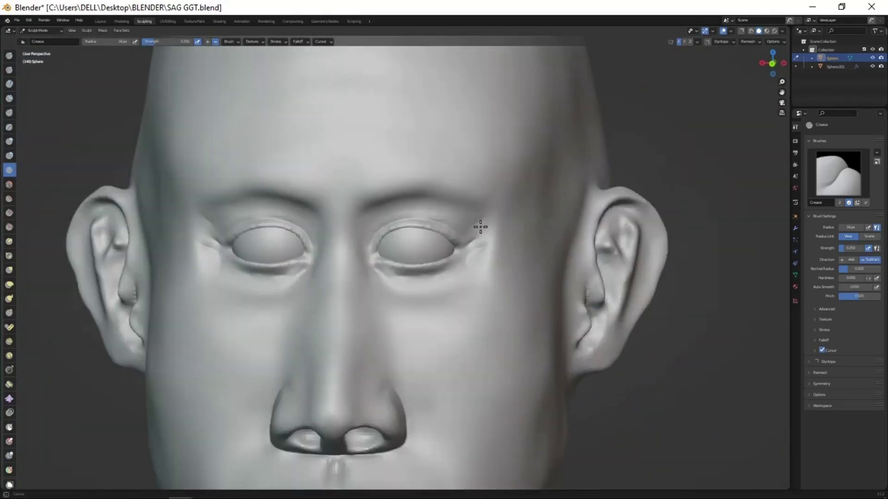
pyautogui.scroll(-3, 499, 352)
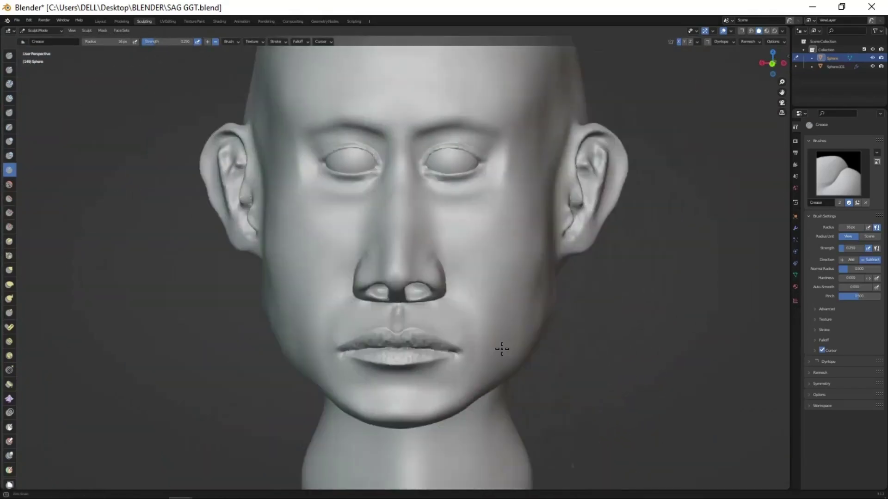
pyautogui.moveTo(499, 353); pyautogui.dragTo(476, 347, button='middle')
pyautogui.scroll(3, 437, 317)
# - Adjust the nose shape with the Grab brush
pyautogui.press('g')
pyautogui.moveTo(437, 318)
pyautogui.mouseDown(button='middle')
pyautogui.moveTo(369, 353)
pyautogui.moveTo(499, 321)
pyautogui.moveTo(460, 278)
pyautogui.mouseUp(button='middle')
pyautogui.scroll(3, 461, 335)
pyautogui.moveTo(462, 336); pyautogui.dragTo(451, 257, button='middle')
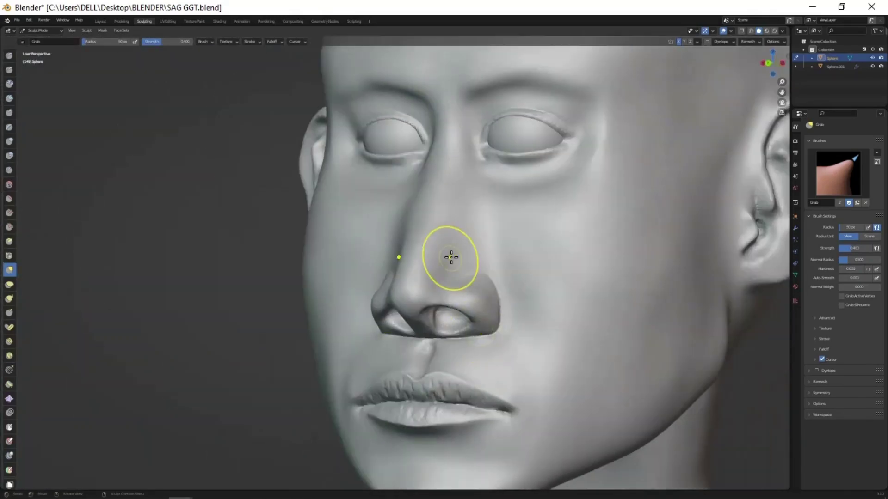
pyautogui.moveTo(511, 245); pyautogui.dragTo(497, 403, button='middle')
# - Crease the nostril rims and lips, then zoom out to the whole head
pyautogui.hotkey('shift', 'c')
pyautogui.scroll(3, 470, 269)
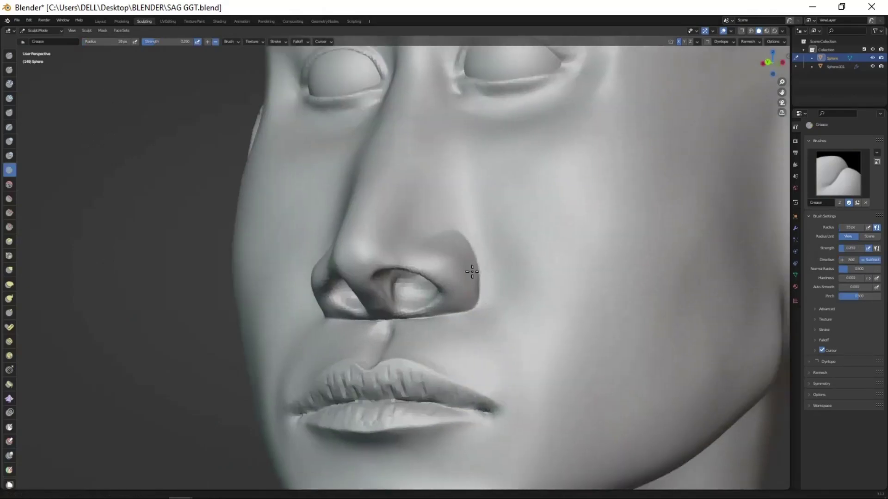
pyautogui.scroll(2, 450, 334)
pyautogui.moveTo(470, 343)
pyautogui.mouseDown(button='middle')
pyautogui.moveTo(472, 351)
pyautogui.moveTo(367, 326)
pyautogui.moveTo(332, 329)
pyautogui.moveTo(347, 360)
pyautogui.moveTo(414, 388)
pyautogui.mouseUp(button='middle')
pyautogui.scroll(-4, 440, 398)
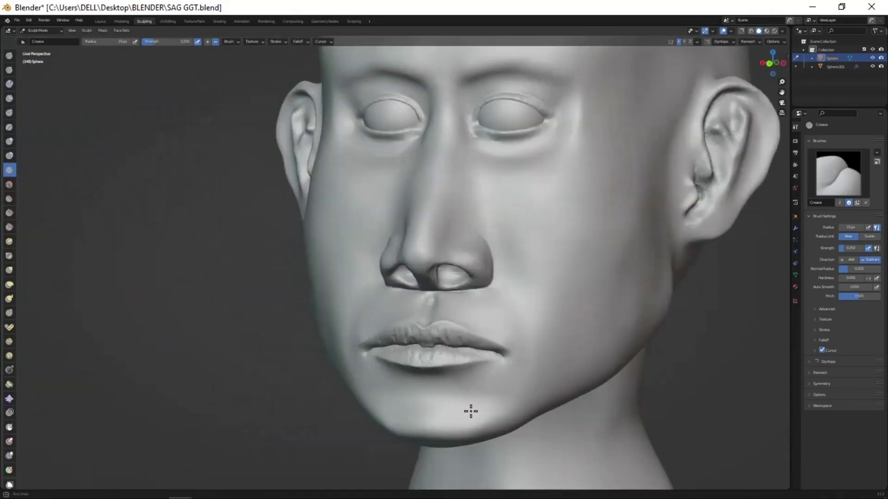
pyautogui.moveTo(470, 410)
pyautogui.mouseDown(button='middle')
pyautogui.moveTo(516, 434)
pyautogui.moveTo(491, 381)
pyautogui.moveTo(477, 400)
pyautogui.mouseUp(button='middle')
# - Switch to the Clay Strips brush with a 32px radius
pyautogui.press('c')
pyautogui.scroll(2, 466, 343)
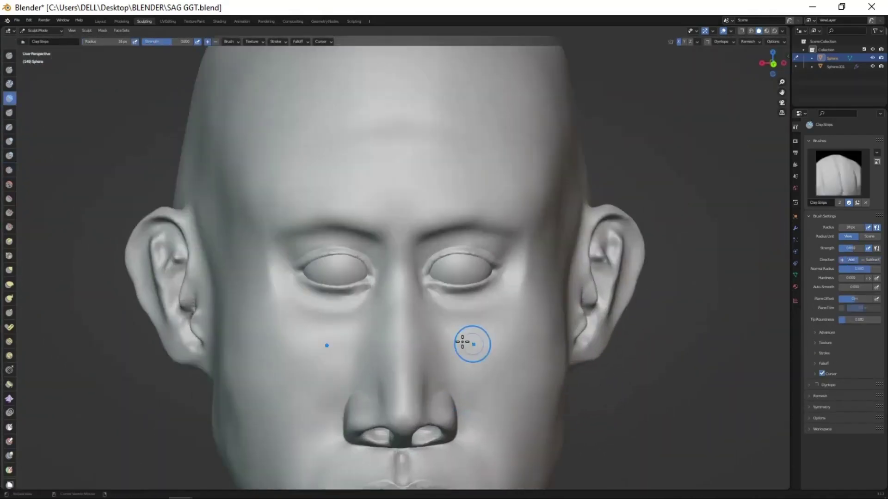
pyautogui.scroll(2, 427, 158)
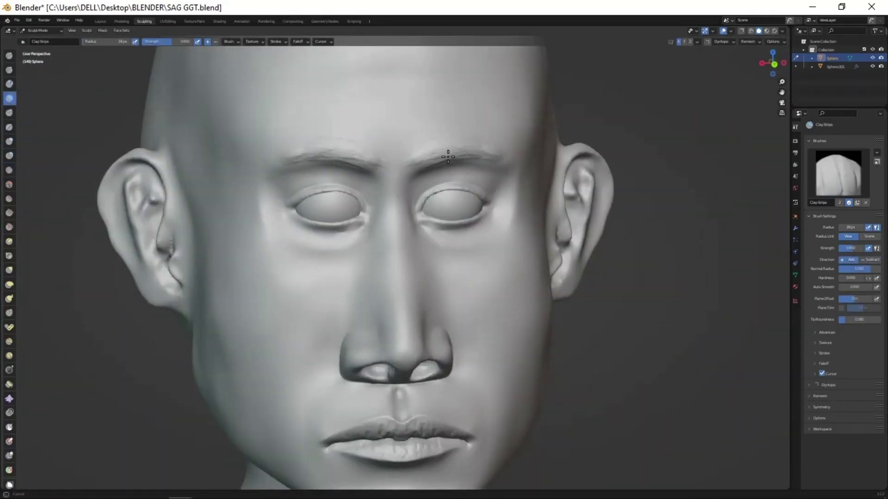
pyautogui.moveTo(447, 157); pyautogui.dragTo(487, 143, button='middle')
pyautogui.press('f')
pyautogui.click(422, 224)
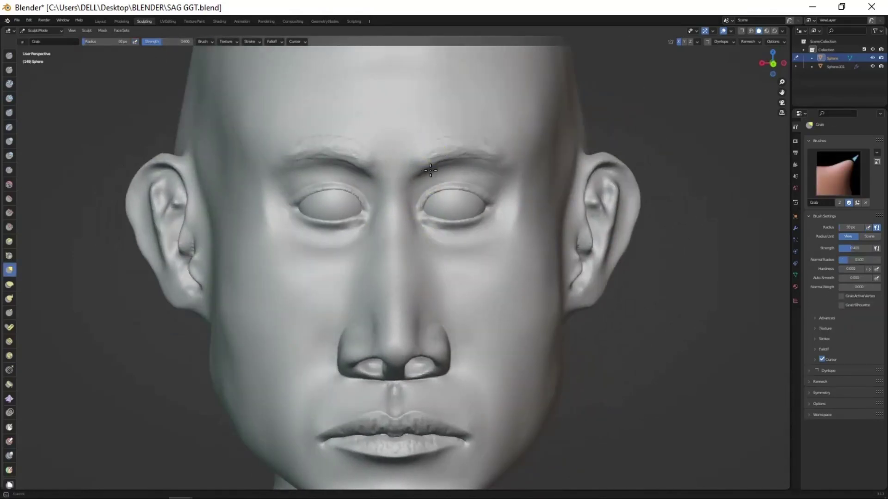
pyautogui.moveTo(422, 224)
pyautogui.mouseDown(button='middle')
pyautogui.moveTo(448, 327)
pyautogui.moveTo(501, 149)
pyautogui.mouseUp(button='middle')
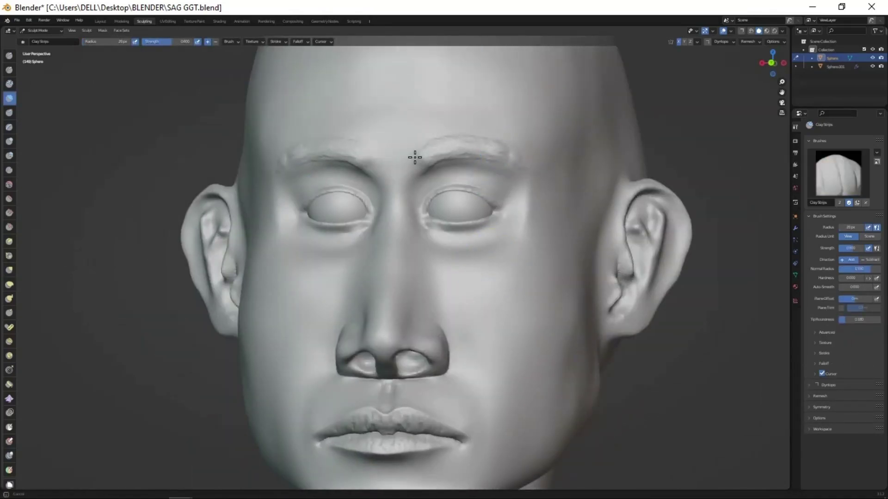
pyautogui.scroll(-4, 467, 217)
pyautogui.moveTo(444, 291)
pyautogui.mouseDown(button='middle')
pyautogui.moveTo(436, 359)
pyautogui.moveTo(458, 348)
pyautogui.moveTo(479, 295)
pyautogui.moveTo(460, 167)
pyautogui.mouseUp(button='middle')
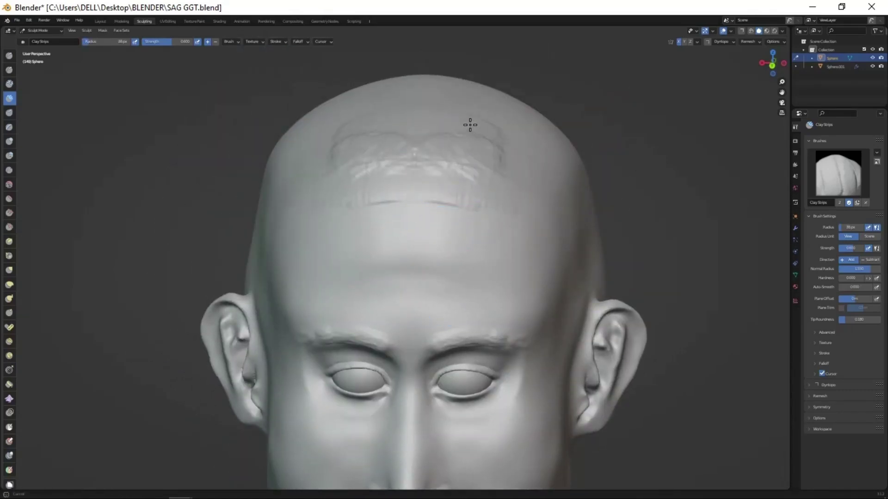
# - Lay clay strips over the forehead, top, side and back of the scalp
pyautogui.moveTo(470, 125); pyautogui.dragTo(404, 159)
pyautogui.moveTo(404, 159); pyautogui.dragTo(470, 216, button='middle')
pyautogui.moveTo(469, 216)
pyautogui.mouseDown()
pyautogui.moveTo(654, 200)
pyautogui.moveTo(629, 114)
pyautogui.mouseUp()
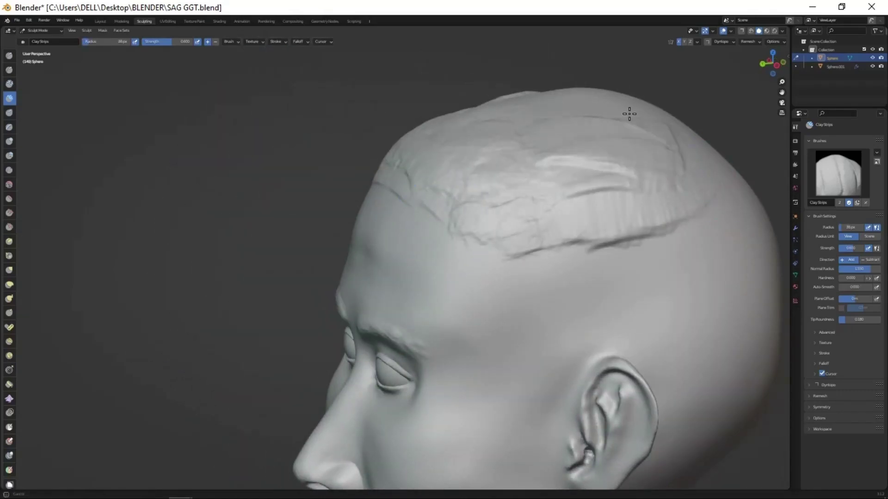
pyautogui.moveTo(562, 214)
pyautogui.mouseDown(button='middle')
pyautogui.moveTo(466, 259)
pyautogui.moveTo(525, 121)
pyautogui.mouseUp(button='middle')
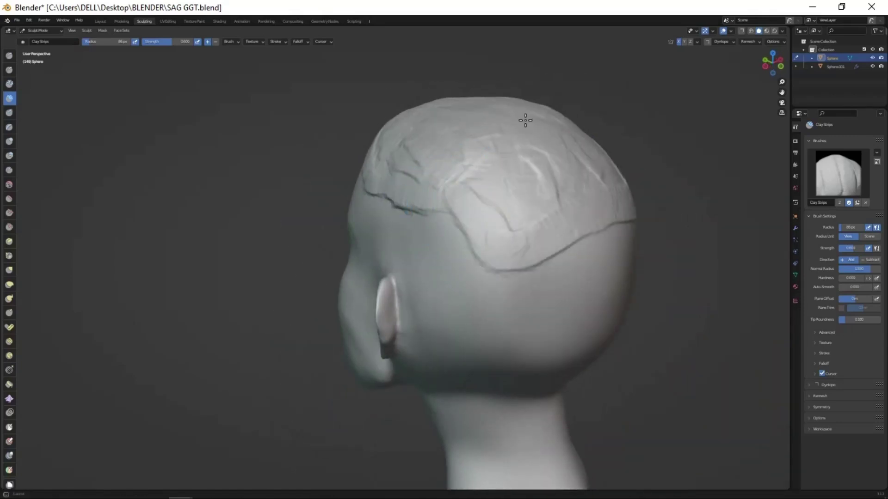
pyautogui.moveTo(549, 258); pyautogui.dragTo(582, 297, button='middle')
pyautogui.moveTo(582, 297); pyautogui.dragTo(612, 245)
# - Orbit around the head to inspect the clay-strip hair texture from all sides
pyautogui.moveTo(612, 246); pyautogui.dragTo(488, 201, button='middle')
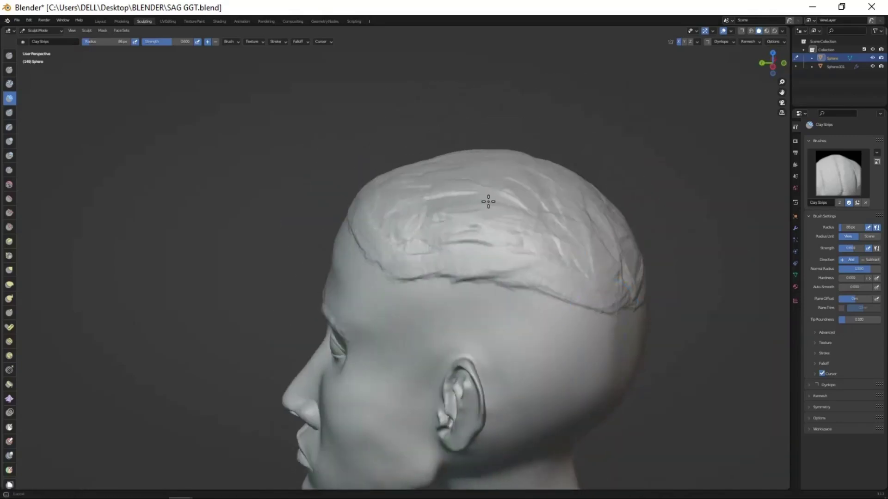
pyautogui.moveTo(482, 354)
pyautogui.mouseDown(button='middle')
pyautogui.moveTo(492, 352)
pyautogui.moveTo(485, 374)
pyautogui.moveTo(460, 307)
pyautogui.mouseUp(button='middle')
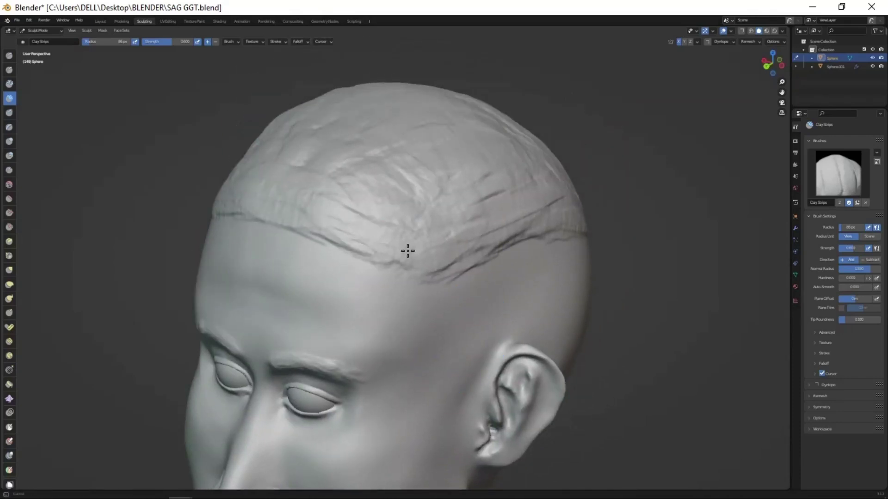
pyautogui.moveTo(353, 151)
pyautogui.mouseDown(button='middle')
pyautogui.moveTo(388, 166)
pyautogui.moveTo(361, 175)
pyautogui.moveTo(426, 191)
pyautogui.mouseUp(button='middle')
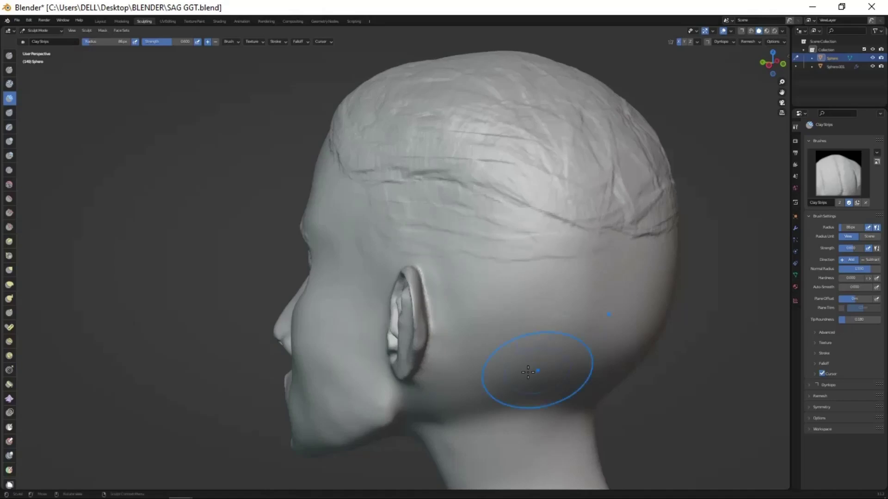
pyautogui.moveTo(528, 372); pyautogui.dragTo(578, 191, button='middle')
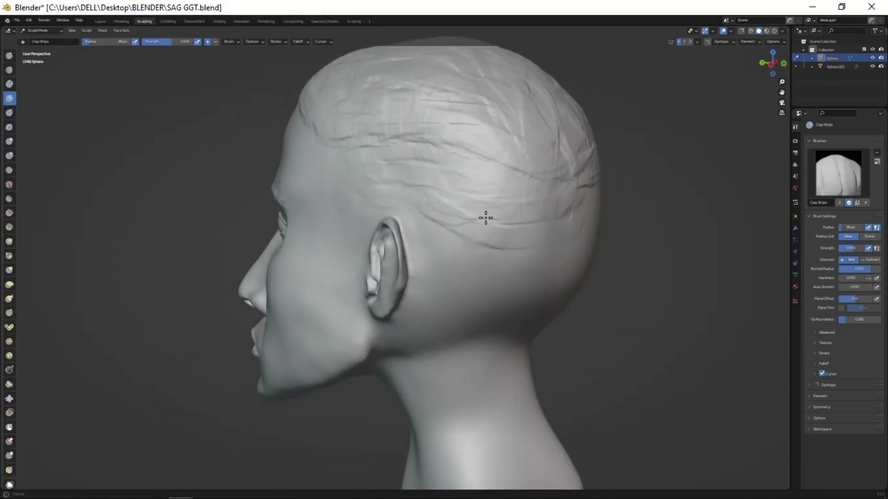
pyautogui.moveTo(485, 218); pyautogui.dragTo(614, 219, button='middle')
pyautogui.moveTo(643, 249)
pyautogui.mouseDown(button='middle')
pyautogui.moveTo(507, 188)
pyautogui.moveTo(343, 228)
pyautogui.moveTo(501, 297)
pyautogui.moveTo(476, 349)
pyautogui.mouseUp(button='middle')
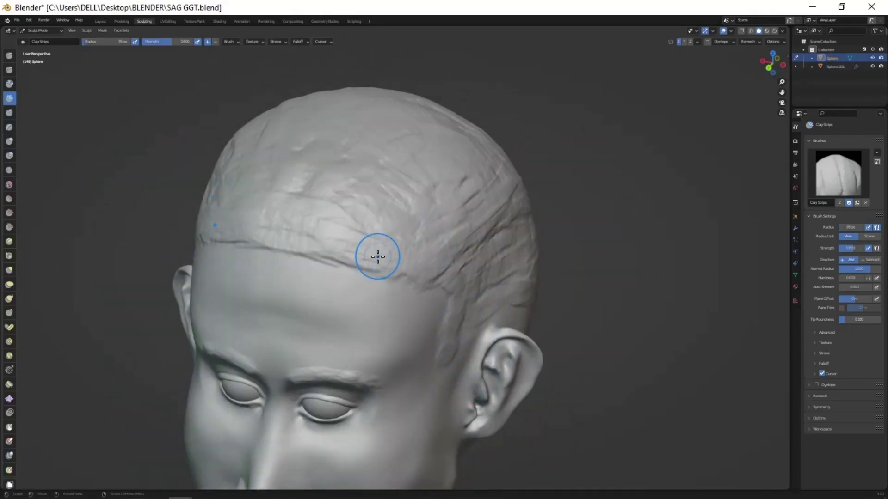
# - Draw raised cornrow ridges from the forehead hairline back over the central scalp
pyautogui.press('x')
pyautogui.scroll(-2, 378, 256)
pyautogui.moveTo(378, 256)
pyautogui.mouseDown(button='middle')
pyautogui.moveTo(398, 231)
pyautogui.moveTo(420, 277)
pyautogui.mouseUp(button='middle')
pyautogui.scroll(3, 420, 276)
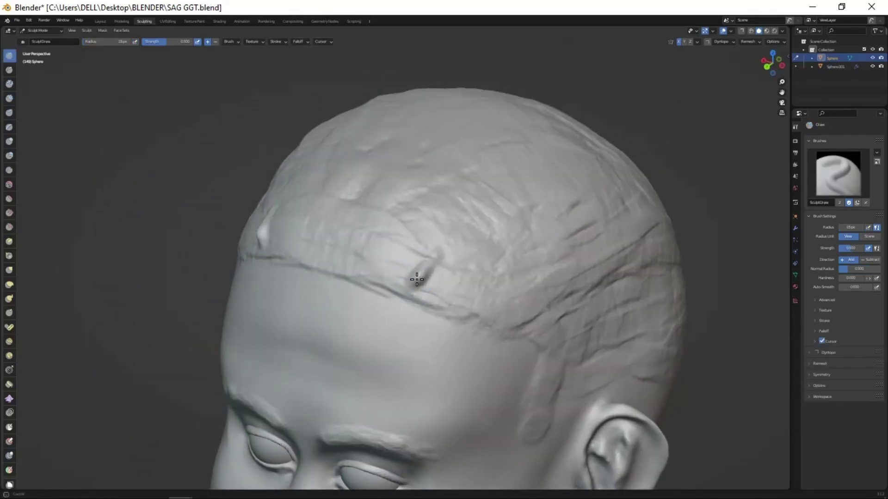
pyautogui.moveTo(419, 280)
pyautogui.mouseDown()
pyautogui.moveTo(477, 227)
pyautogui.moveTo(420, 274)
pyautogui.mouseUp()
pyautogui.moveTo(420, 273)
pyautogui.mouseDown(button='middle')
pyautogui.moveTo(474, 331)
pyautogui.moveTo(388, 282)
pyautogui.mouseUp(button='middle')
pyautogui.moveTo(388, 282)
pyautogui.mouseDown()
pyautogui.moveTo(428, 176)
pyautogui.moveTo(423, 189)
pyautogui.mouseUp()
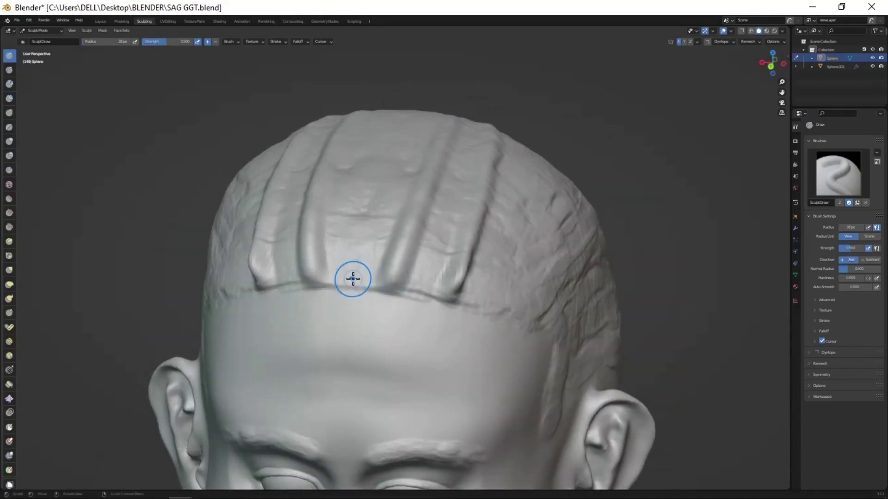
pyautogui.moveTo(363, 228); pyautogui.dragTo(356, 286)
# - Add diagonal hair ridges across the sides of the scalp with Draw
pyautogui.moveTo(356, 286); pyautogui.dragTo(374, 199, button='middle')
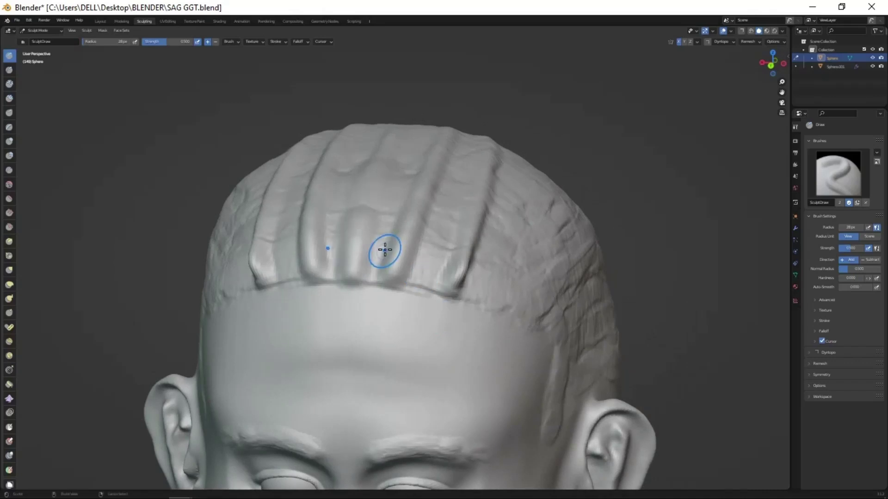
pyautogui.moveTo(385, 250)
pyautogui.mouseDown(button='middle')
pyautogui.moveTo(440, 283)
pyautogui.moveTo(443, 267)
pyautogui.mouseUp(button='middle')
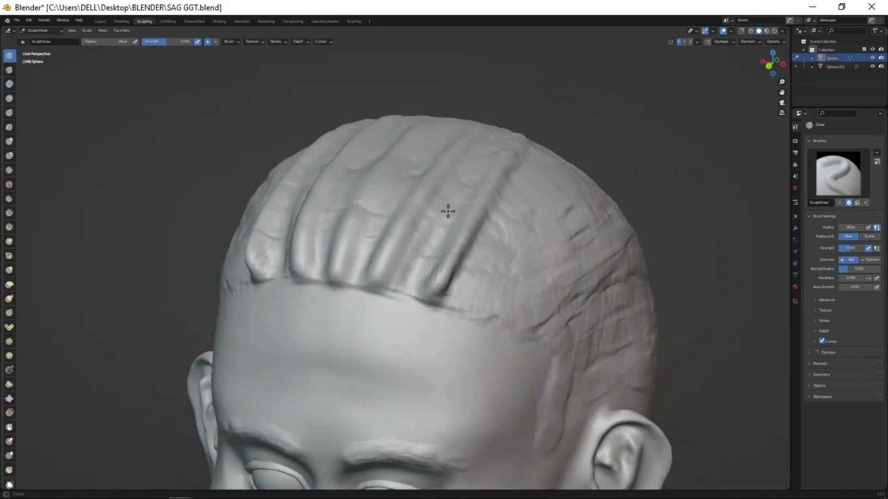
pyautogui.moveTo(413, 317); pyautogui.dragTo(369, 281, button='middle')
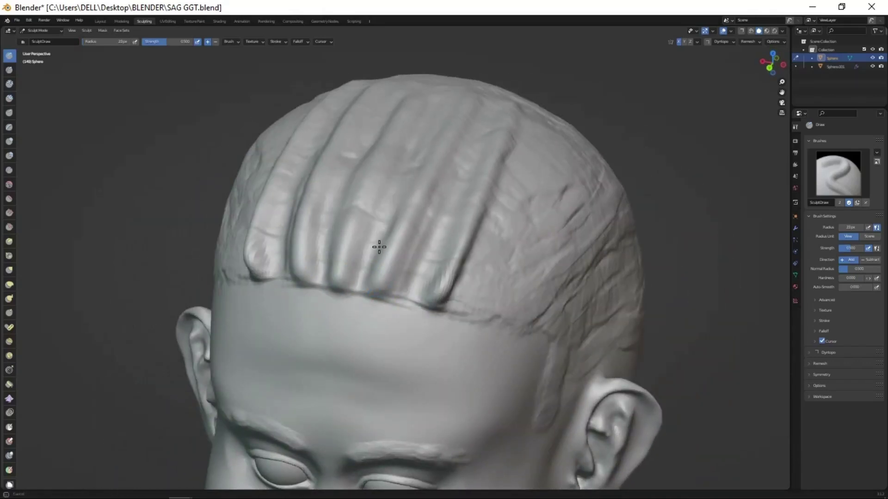
pyautogui.moveTo(407, 167)
pyautogui.mouseDown(button='middle')
pyautogui.moveTo(394, 317)
pyautogui.moveTo(415, 321)
pyautogui.moveTo(402, 323)
pyautogui.moveTo(452, 188)
pyautogui.mouseUp(button='middle')
pyautogui.moveTo(452, 187)
pyautogui.mouseDown()
pyautogui.moveTo(550, 99)
pyautogui.moveTo(444, 210)
pyautogui.mouseUp()
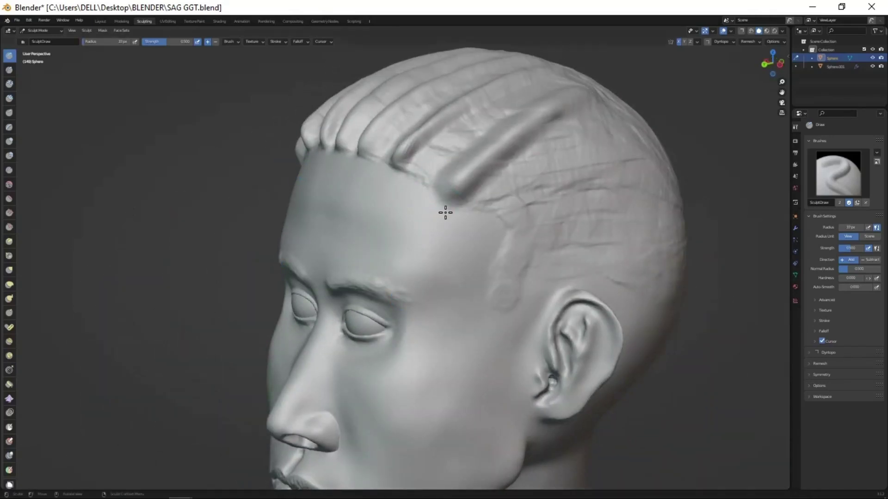
pyautogui.moveTo(444, 210)
pyautogui.mouseDown(button='middle')
pyautogui.moveTo(504, 279)
pyautogui.moveTo(450, 180)
pyautogui.moveTo(495, 257)
pyautogui.moveTo(397, 301)
pyautogui.moveTo(463, 290)
pyautogui.moveTo(417, 397)
pyautogui.moveTo(426, 287)
pyautogui.moveTo(436, 278)
pyautogui.mouseUp(button='middle')
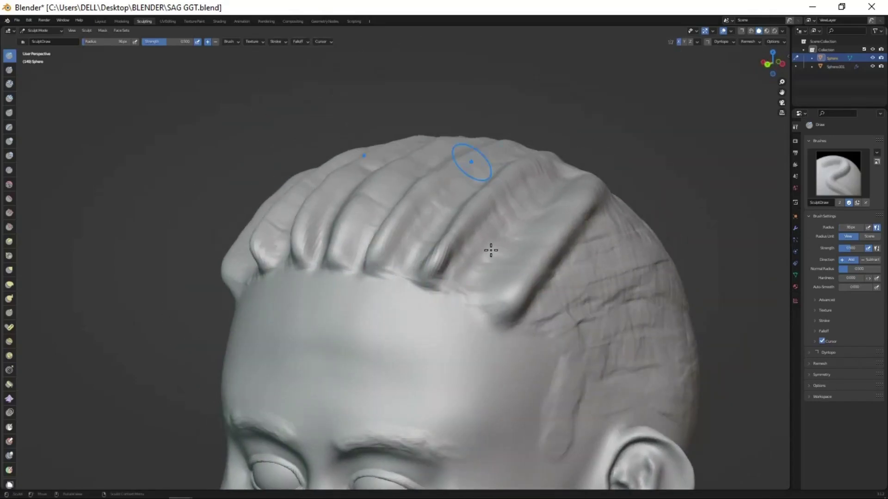
pyautogui.moveTo(491, 250); pyautogui.dragTo(486, 327, button='middle')
pyautogui.moveTo(485, 326); pyautogui.dragTo(624, 251)
# - Orbit over the top and sides of the head to review the new ridges
pyautogui.moveTo(624, 251)
pyautogui.mouseDown(button='middle')
pyautogui.moveTo(526, 355)
pyautogui.moveTo(515, 381)
pyautogui.moveTo(432, 359)
pyautogui.moveTo(563, 374)
pyautogui.moveTo(411, 277)
pyautogui.mouseUp(button='middle')
pyautogui.scroll(3, 412, 277)
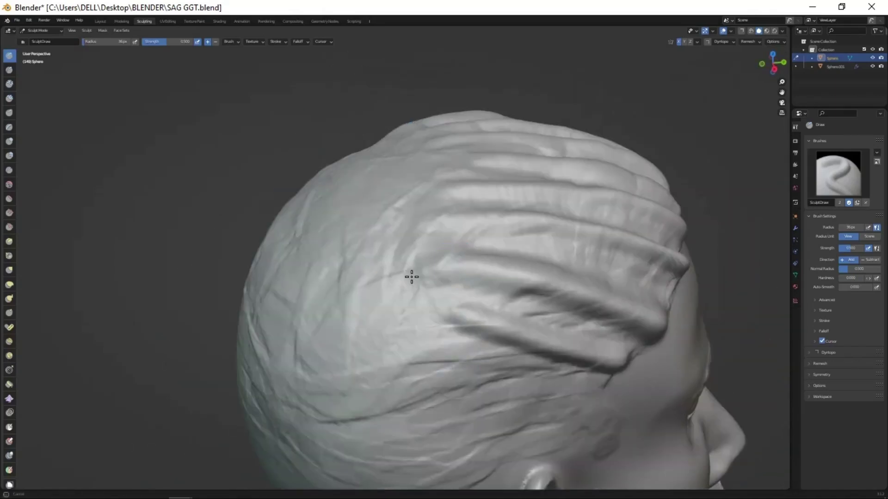
pyautogui.moveTo(417, 345)
pyautogui.mouseDown(button='middle')
pyautogui.moveTo(311, 333)
pyautogui.moveTo(321, 152)
pyautogui.mouseUp(button='middle')
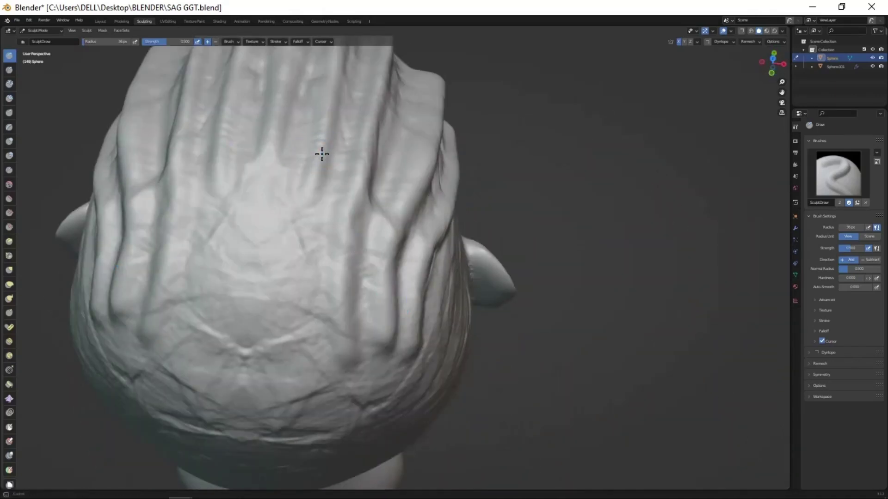
pyautogui.moveTo(259, 373); pyautogui.dragTo(393, 261, button='middle')
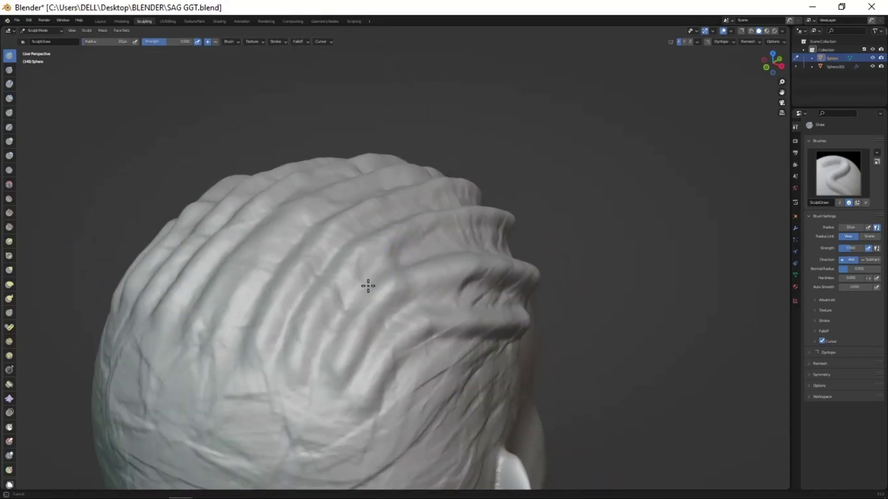
pyautogui.moveTo(390, 316)
pyautogui.mouseDown(button='middle')
pyautogui.moveTo(452, 414)
pyautogui.moveTo(436, 345)
pyautogui.moveTo(402, 331)
pyautogui.moveTo(449, 322)
pyautogui.moveTo(444, 295)
pyautogui.mouseUp(button='middle')
# - Switch to the Crease brush and survey the hair ridges from front and top
pyautogui.scroll(3, 448, 322)
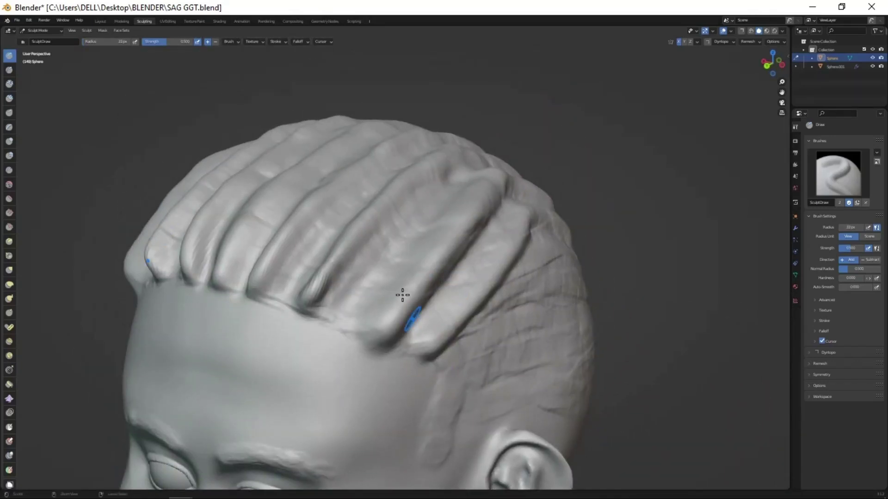
pyautogui.hotkey('shift', 'c')
pyautogui.moveTo(422, 202); pyautogui.dragTo(410, 282, button='middle')
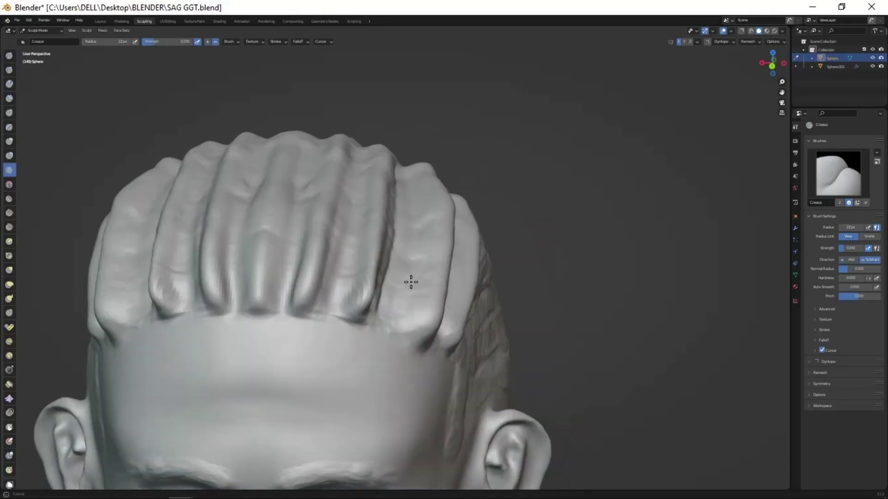
pyautogui.moveTo(419, 202)
pyautogui.mouseDown(button='middle')
pyautogui.moveTo(343, 327)
pyautogui.moveTo(376, 173)
pyautogui.moveTo(298, 297)
pyautogui.moveTo(372, 67)
pyautogui.mouseUp(button='middle')
pyautogui.scroll(-5, 326, 143)
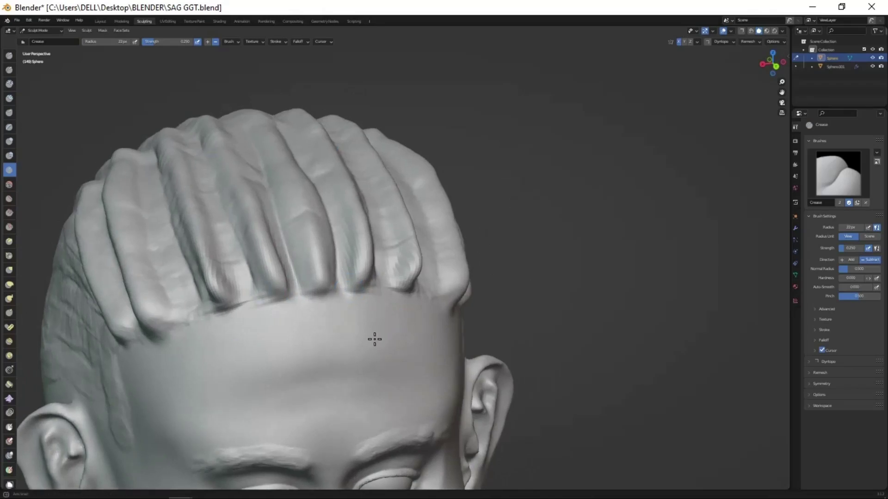
pyautogui.moveTo(373, 339)
pyautogui.mouseDown(button='middle')
pyautogui.moveTo(417, 331)
pyautogui.moveTo(485, 363)
pyautogui.moveTo(462, 324)
pyautogui.moveTo(506, 301)
pyautogui.mouseUp(button='middle')
pyautogui.scroll(4, 486, 324)
pyautogui.scroll(-4, 469, 337)
# - Crease along a side ridge to pinch it into braided plait segments
pyautogui.moveTo(469, 337)
pyautogui.mouseDown(button='middle')
pyautogui.moveTo(479, 357)
pyautogui.moveTo(406, 382)
pyautogui.moveTo(460, 362)
pyautogui.moveTo(434, 351)
pyautogui.mouseUp(button='middle')
pyautogui.scroll(4, 433, 351)
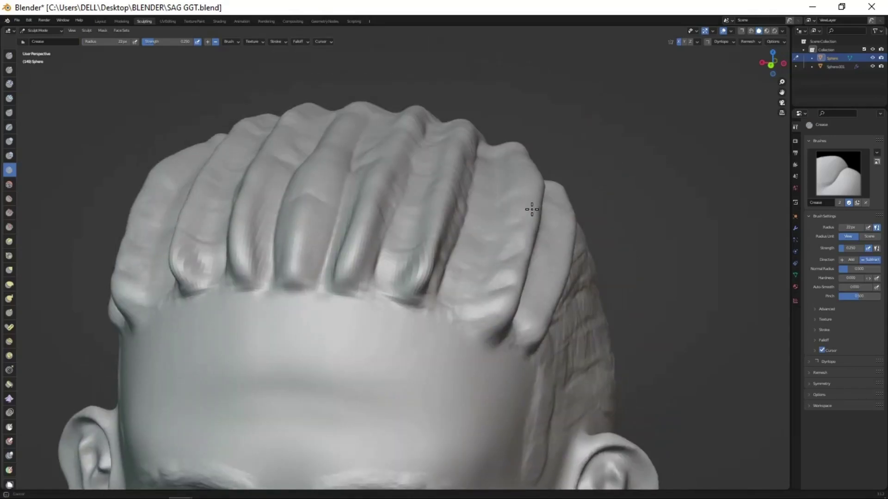
pyautogui.moveTo(531, 209)
pyautogui.mouseDown(button='middle')
pyautogui.moveTo(481, 272)
pyautogui.moveTo(520, 156)
pyautogui.mouseUp(button='middle')
pyautogui.moveTo(476, 258)
pyautogui.mouseDown(button='middle')
pyautogui.moveTo(486, 321)
pyautogui.moveTo(503, 345)
pyautogui.mouseUp(button='middle')
pyautogui.moveTo(571, 298); pyautogui.dragTo(535, 211, button='middle')
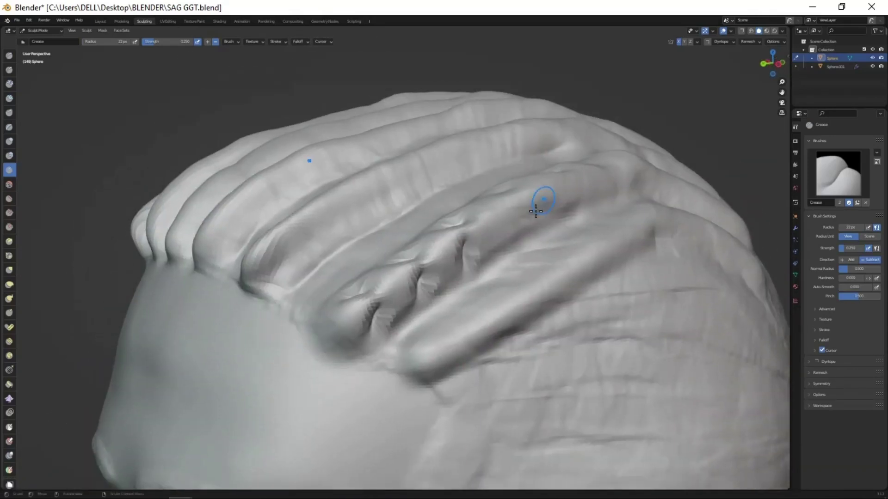
pyautogui.moveTo(564, 183)
pyautogui.mouseDown(button='middle')
pyautogui.moveTo(628, 184)
pyautogui.moveTo(523, 186)
pyautogui.mouseUp(button='middle')
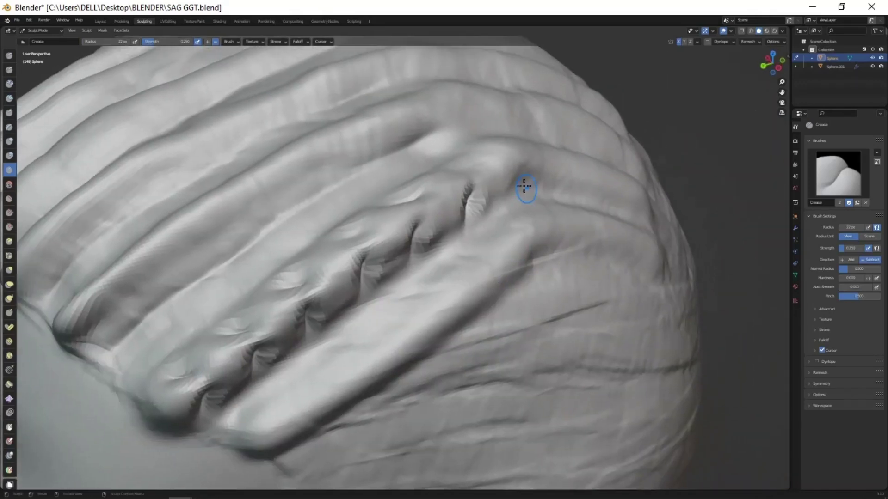
pyautogui.moveTo(597, 169)
pyautogui.mouseDown(button='middle')
pyautogui.moveTo(533, 333)
pyautogui.moveTo(529, 293)
pyautogui.moveTo(555, 130)
pyautogui.moveTo(511, 291)
pyautogui.moveTo(442, 254)
pyautogui.mouseUp(button='middle')
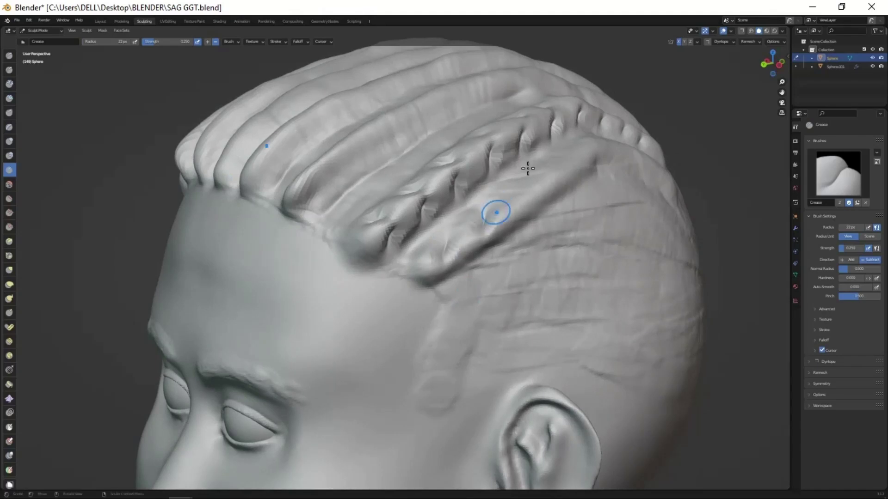
# - Orbit around the side and back to inspect the braided ridges
pyautogui.moveTo(580, 154); pyautogui.dragTo(435, 238, button='middle')
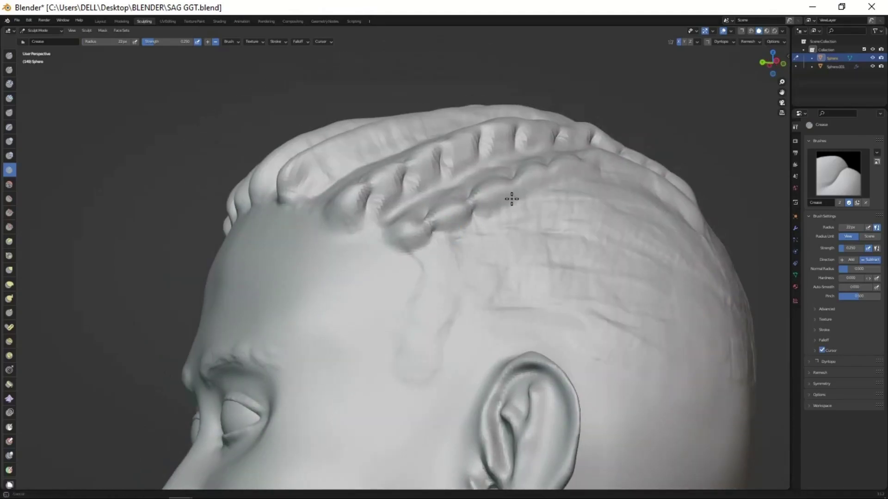
pyautogui.moveTo(612, 174)
pyautogui.mouseDown(button='middle')
pyautogui.moveTo(564, 287)
pyautogui.moveTo(496, 193)
pyautogui.mouseUp(button='middle')
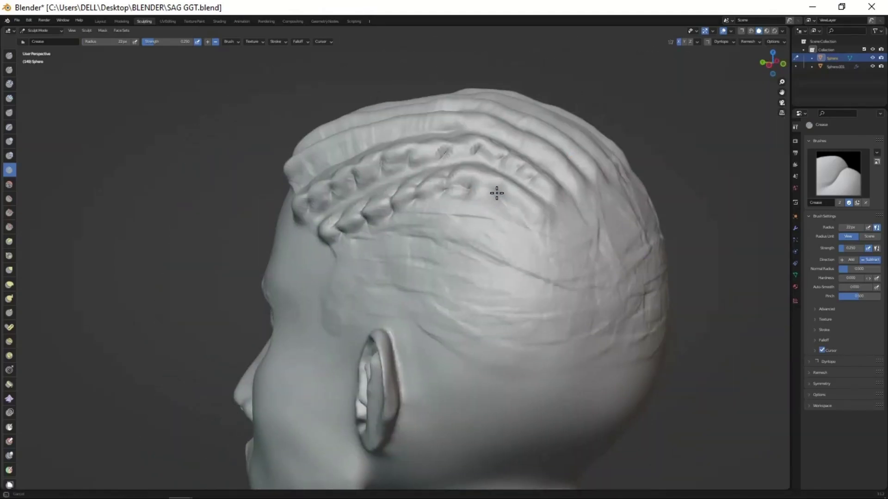
pyautogui.moveTo(538, 216); pyautogui.dragTo(466, 181, button='middle')
pyautogui.moveTo(533, 198)
pyautogui.mouseDown(button='middle')
pyautogui.moveTo(521, 268)
pyautogui.moveTo(446, 282)
pyautogui.mouseUp(button='middle')
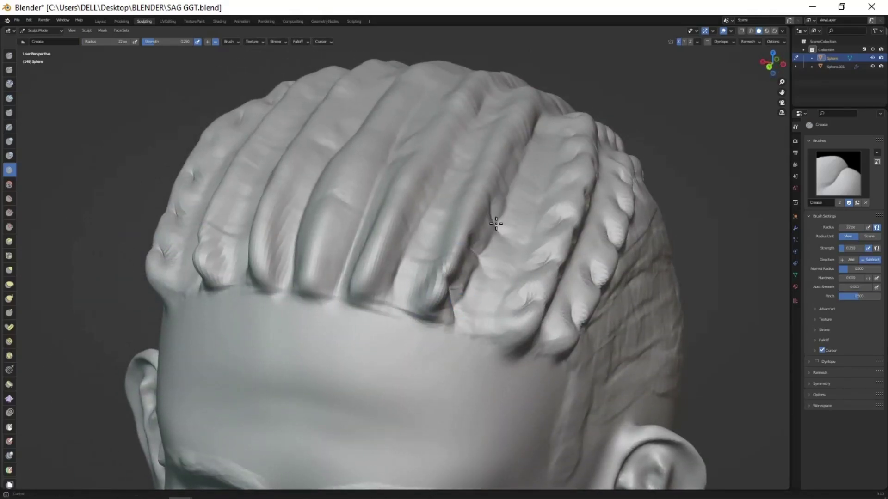
pyautogui.moveTo(496, 223)
pyautogui.mouseDown(button='middle')
pyautogui.moveTo(499, 248)
pyautogui.moveTo(495, 180)
pyautogui.mouseUp(button='middle')
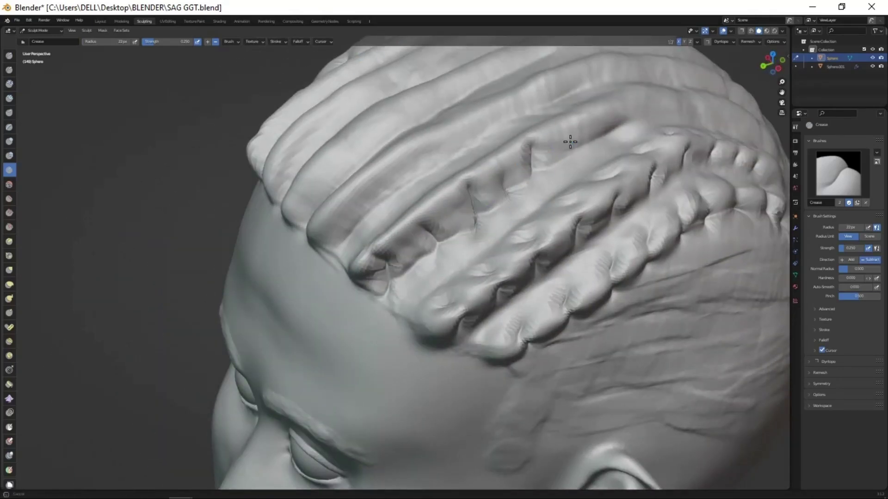
pyautogui.moveTo(557, 304)
pyautogui.mouseDown(button='middle')
pyautogui.moveTo(521, 319)
pyautogui.moveTo(501, 249)
pyautogui.mouseUp(button='middle')
# - Check the braided hair from tilted top views and a side view with the ear
pyautogui.scroll(3, 521, 318)
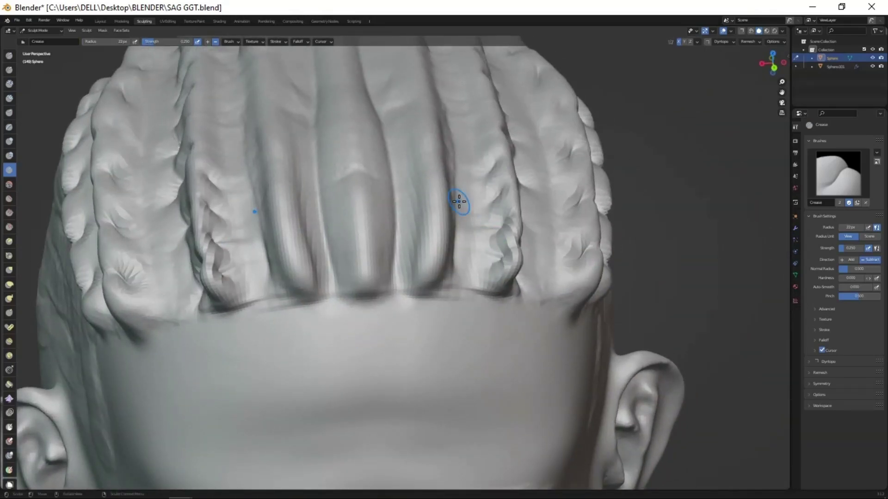
pyautogui.moveTo(211, 157)
pyautogui.mouseDown(button='middle')
pyautogui.moveTo(446, 253)
pyautogui.moveTo(408, 248)
pyautogui.mouseUp(button='middle')
pyautogui.scroll(-3, 454, 287)
pyautogui.moveTo(453, 287); pyautogui.dragTo(453, 212, button='middle')
pyautogui.scroll(3, 453, 211)
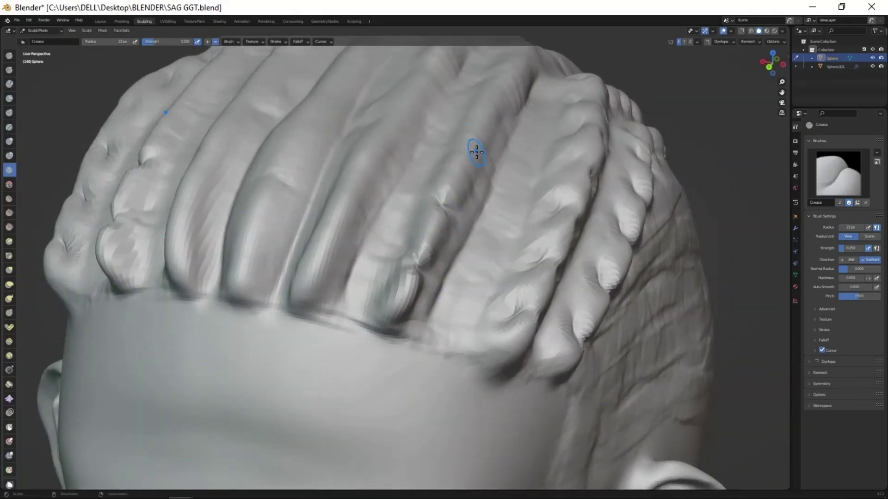
pyautogui.moveTo(496, 135)
pyautogui.mouseDown(button='middle')
pyautogui.moveTo(482, 182)
pyautogui.moveTo(542, 147)
pyautogui.mouseUp(button='middle')
pyautogui.moveTo(607, 156)
pyautogui.mouseDown(button='middle')
pyautogui.moveTo(587, 293)
pyautogui.moveTo(505, 360)
pyautogui.moveTo(592, 123)
pyautogui.mouseUp(button='middle')
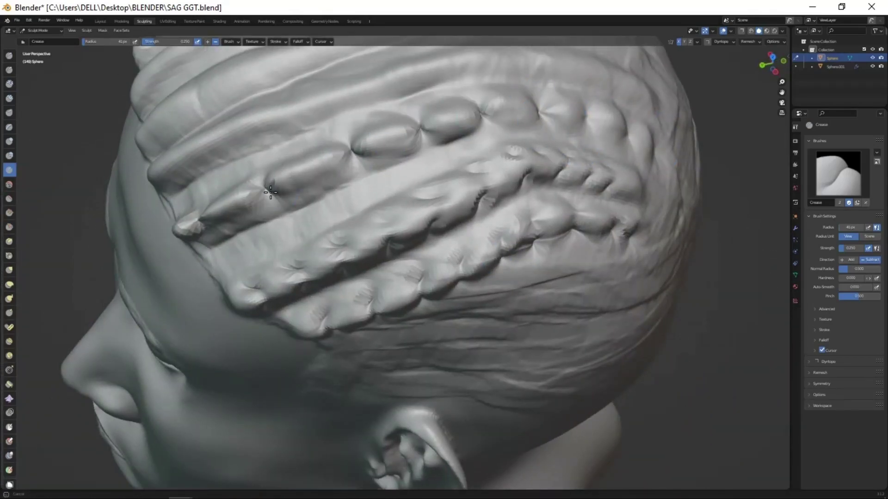
pyautogui.moveTo(270, 192)
pyautogui.mouseDown(button='middle')
pyautogui.moveTo(238, 248)
pyautogui.moveTo(436, 307)
pyautogui.moveTo(372, 273)
pyautogui.mouseUp(button='middle')
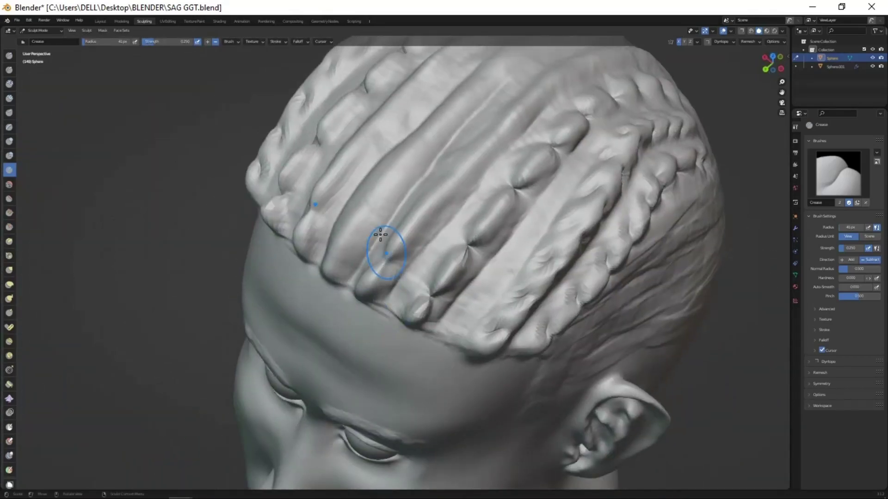
pyautogui.moveTo(486, 159); pyautogui.dragTo(540, 134, button='middle')
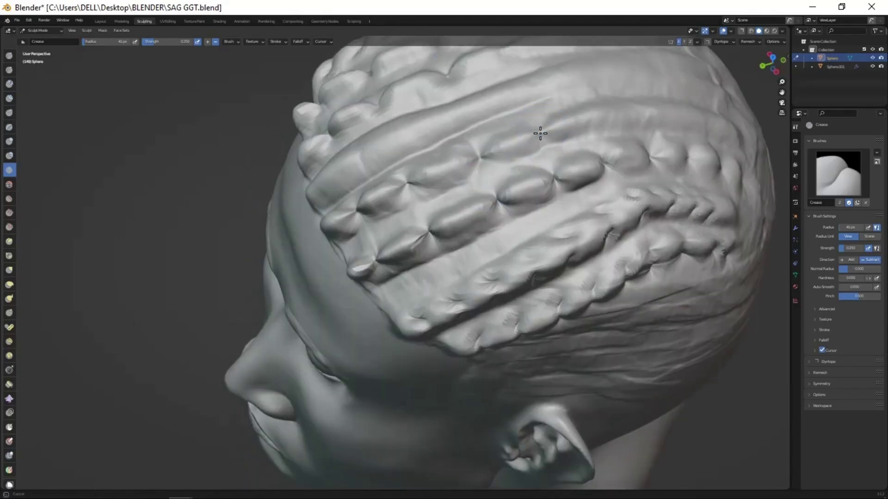
pyautogui.moveTo(683, 109)
pyautogui.mouseDown(button='middle')
pyautogui.moveTo(669, 203)
pyautogui.moveTo(595, 146)
pyautogui.mouseUp(button='middle')
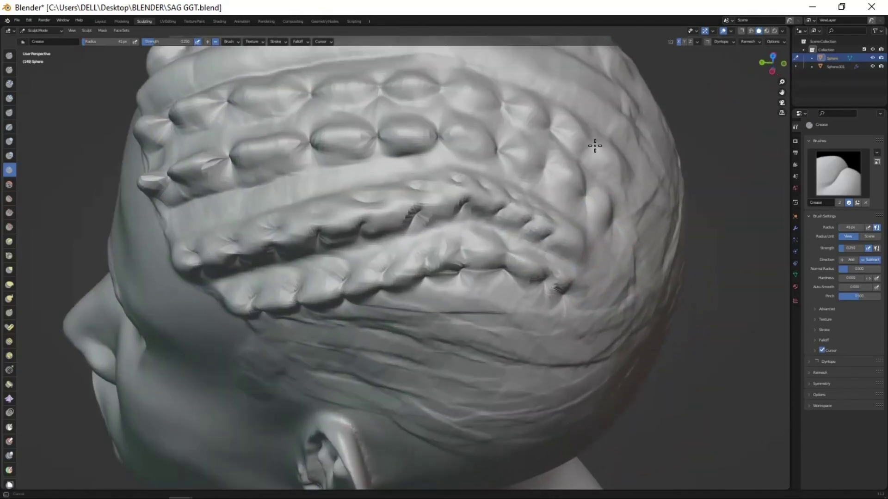
pyautogui.moveTo(559, 321); pyautogui.dragTo(585, 348, button='middle')
pyautogui.scroll(2, 565, 258)
pyautogui.scroll(-5, 556, 291)
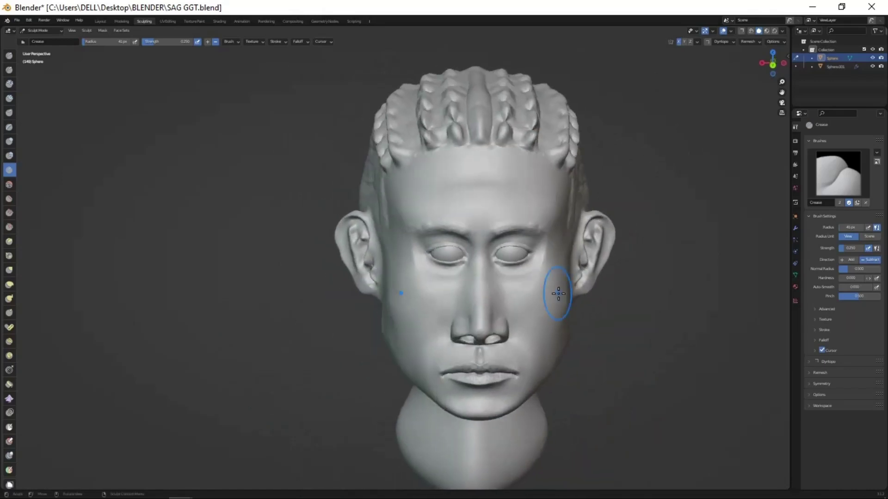
pyautogui.moveTo(531, 329); pyautogui.dragTo(519, 370, button='middle')
pyautogui.scroll(3, 531, 342)
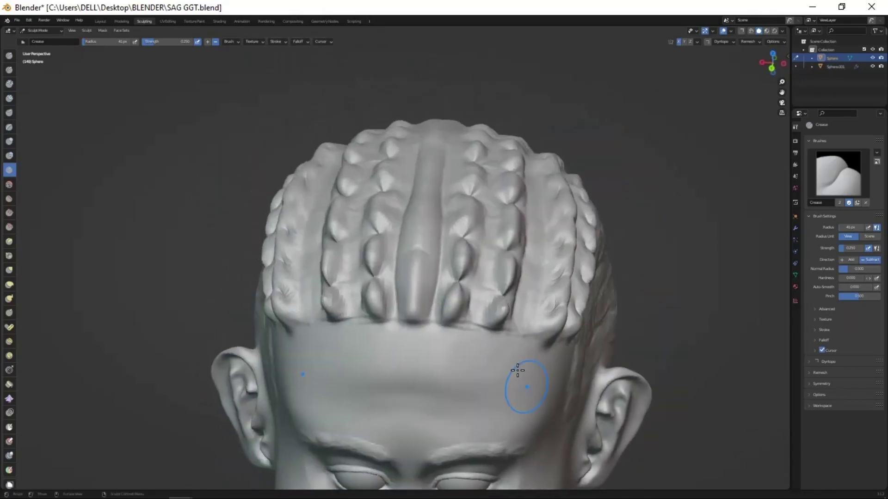
pyautogui.scroll(1, 473, 298)
pyautogui.moveTo(448, 293)
pyautogui.mouseDown(button='middle')
pyautogui.moveTo(475, 297)
pyautogui.moveTo(440, 307)
pyautogui.moveTo(468, 288)
pyautogui.moveTo(424, 204)
pyautogui.moveTo(423, 173)
pyautogui.mouseUp(button='middle')
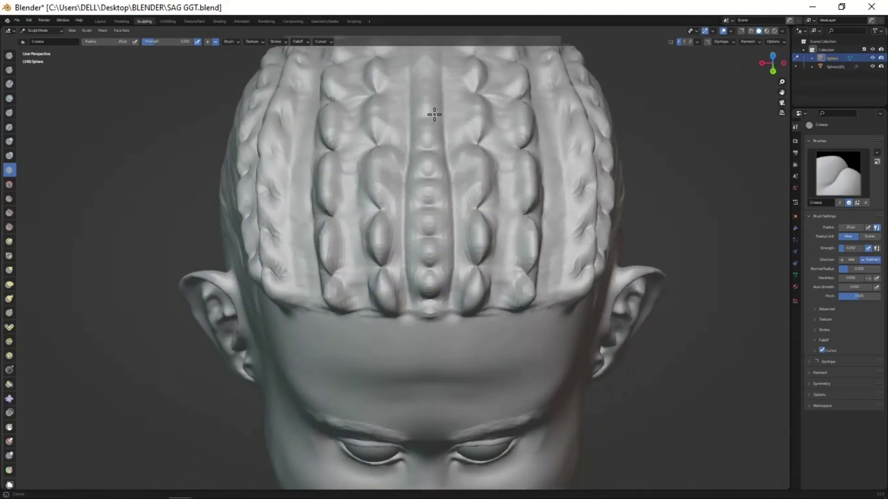
pyautogui.moveTo(434, 114)
pyautogui.mouseDown(button='middle')
pyautogui.moveTo(479, 229)
pyautogui.moveTo(436, 155)
pyautogui.mouseUp(button='middle')
pyautogui.moveTo(464, 108); pyautogui.dragTo(448, 154, button='middle')
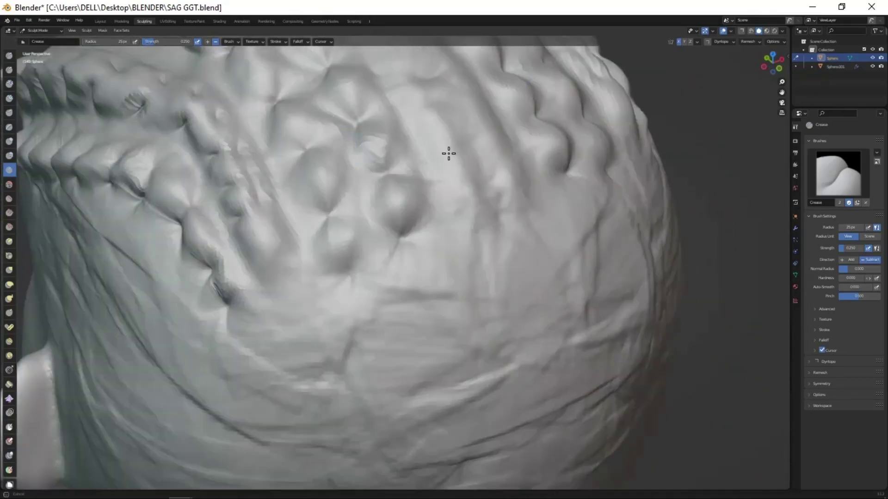
pyautogui.moveTo(430, 338)
pyautogui.mouseDown(button='middle')
pyautogui.moveTo(495, 347)
pyautogui.moveTo(547, 278)
pyautogui.moveTo(523, 347)
pyautogui.mouseUp(button='middle')
pyautogui.scroll(3, 470, 276)
pyautogui.moveTo(470, 276); pyautogui.dragTo(424, 234, button='middle')
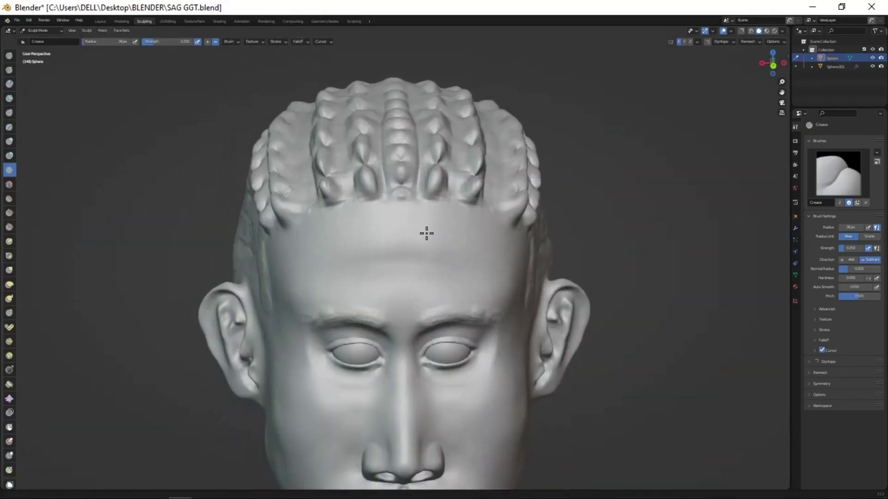
pyautogui.scroll(3, 512, 244)
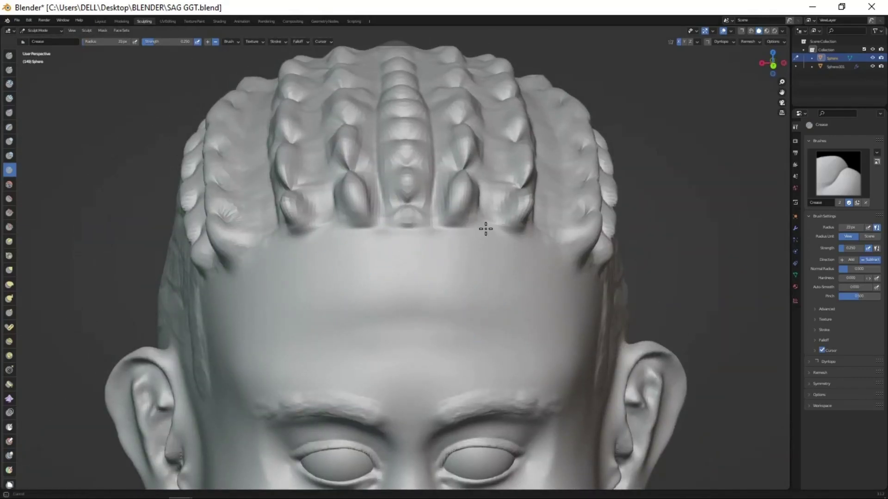
pyautogui.moveTo(574, 255); pyautogui.dragTo(567, 249, button='middle')
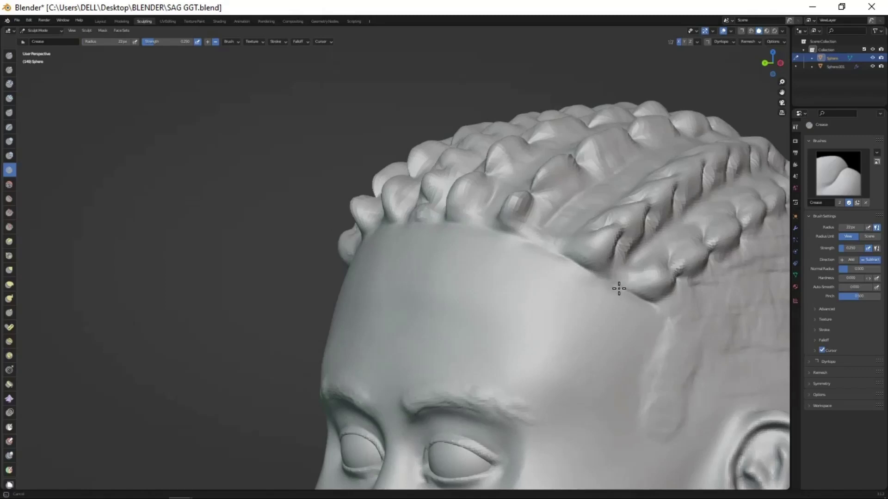
pyautogui.moveTo(649, 427); pyautogui.dragTo(564, 452, button='middle')
pyautogui.scroll(-2, 565, 452)
pyautogui.scroll(-2, 503, 369)
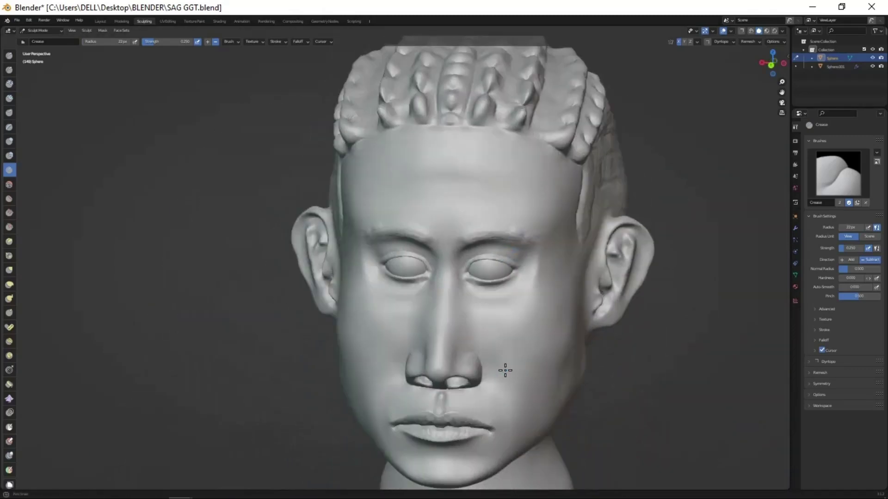
pyautogui.moveTo(503, 368); pyautogui.dragTo(519, 370, button='middle')
pyautogui.scroll(4, 459, 257)
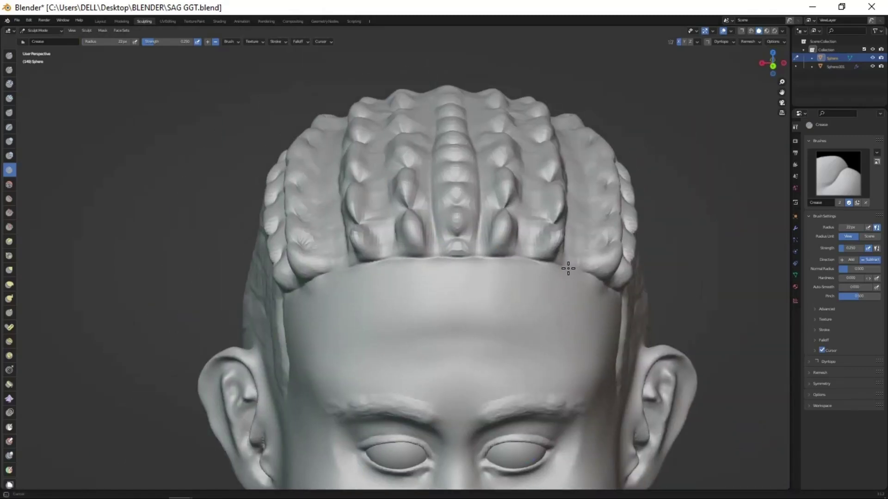
pyautogui.scroll(-4, 499, 326)
pyautogui.moveTo(500, 325)
pyautogui.mouseDown(button='middle')
pyautogui.moveTo(470, 323)
pyautogui.moveTo(477, 339)
pyautogui.moveTo(534, 277)
pyautogui.moveTo(514, 231)
pyautogui.moveTo(560, 249)
pyautogui.mouseUp(button='middle')
pyautogui.scroll(4, 514, 231)
pyautogui.scroll(-4, 557, 202)
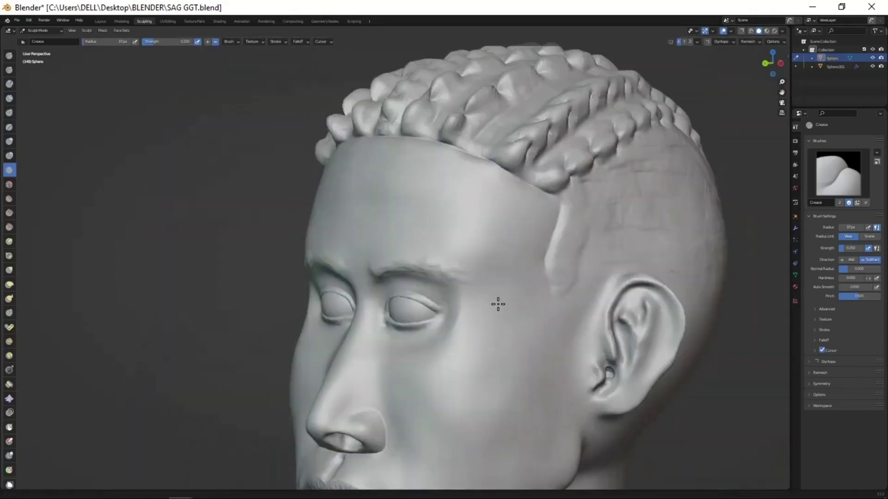
pyautogui.moveTo(498, 303)
pyautogui.mouseDown(button='middle')
pyautogui.moveTo(487, 283)
pyautogui.moveTo(449, 315)
pyautogui.mouseUp(button='middle')
pyautogui.scroll(-3, 513, 214)
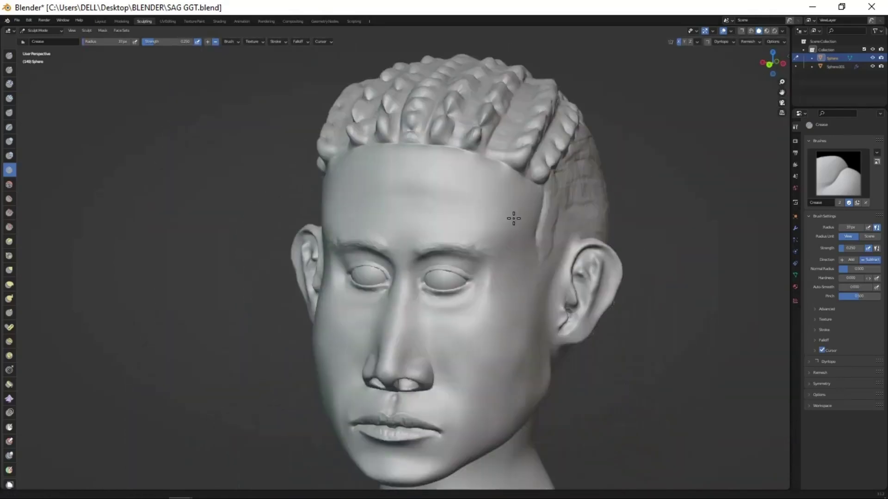
pyautogui.scroll(-2, 511, 368)
pyautogui.moveTo(512, 369)
pyautogui.mouseDown(button='middle')
pyautogui.moveTo(617, 382)
pyautogui.moveTo(485, 364)
pyautogui.moveTo(509, 407)
pyautogui.moveTo(537, 403)
pyautogui.moveTo(476, 398)
pyautogui.moveTo(477, 313)
pyautogui.moveTo(489, 300)
pyautogui.moveTo(454, 359)
pyautogui.moveTo(542, 212)
pyautogui.mouseUp(button='middle')
pyautogui.scroll(3, 509, 406)
pyautogui.scroll(-2, 519, 424)
pyautogui.scroll(3, 538, 403)
pyautogui.scroll(-3, 538, 403)
# - Orbit from a three-quarter front view of the face to the left side profile
pyautogui.scroll(2, 542, 212)
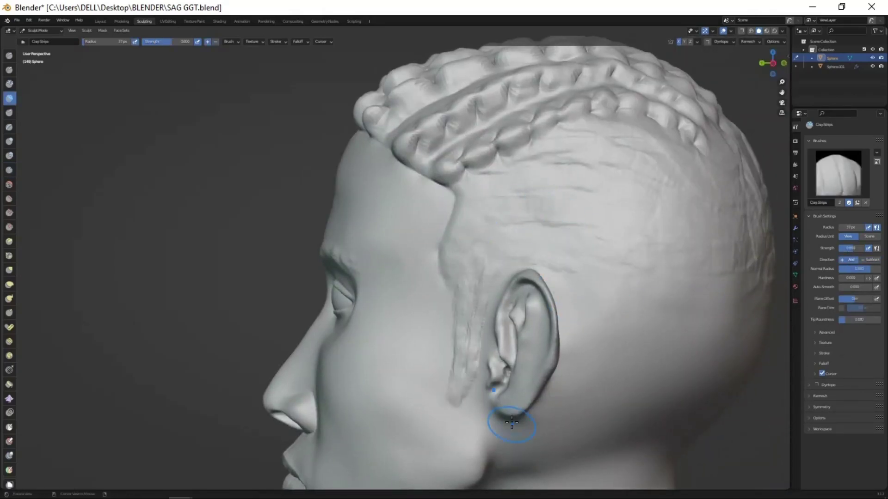
pyautogui.scroll(-3, 512, 422)
pyautogui.moveTo(512, 422); pyautogui.dragTo(541, 260, button='middle')
pyautogui.scroll(2, 474, 265)
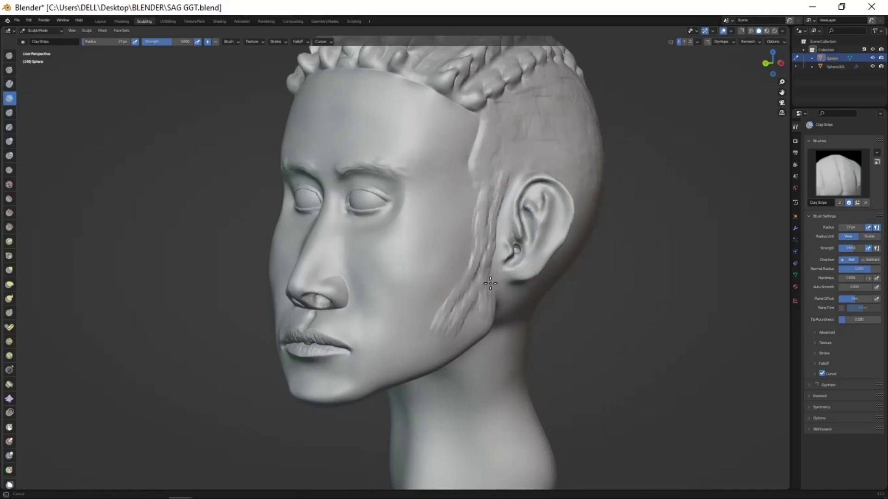
pyautogui.scroll(-2, 427, 342)
pyautogui.moveTo(422, 362); pyautogui.dragTo(423, 363, button='middle')
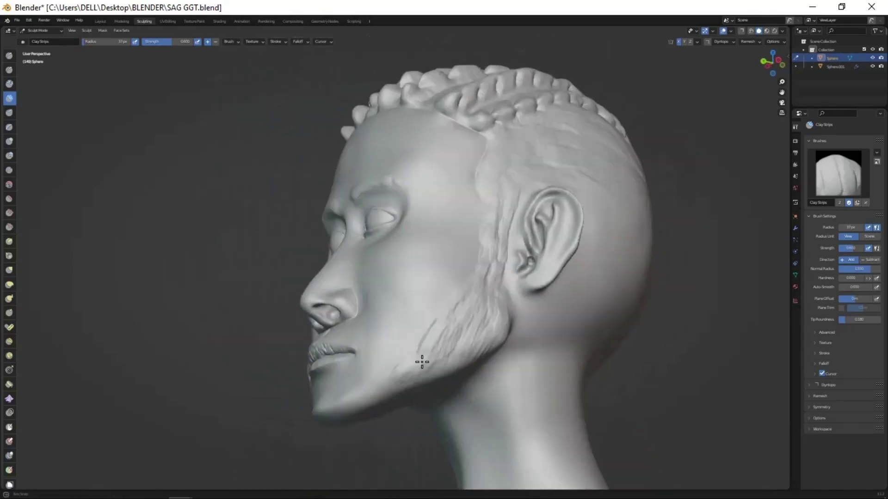
# - Orbit around the back-right of the head and up above the braided hair
pyautogui.scroll(2, 439, 372)
pyautogui.moveTo(492, 259); pyautogui.dragTo(652, 222, button='middle')
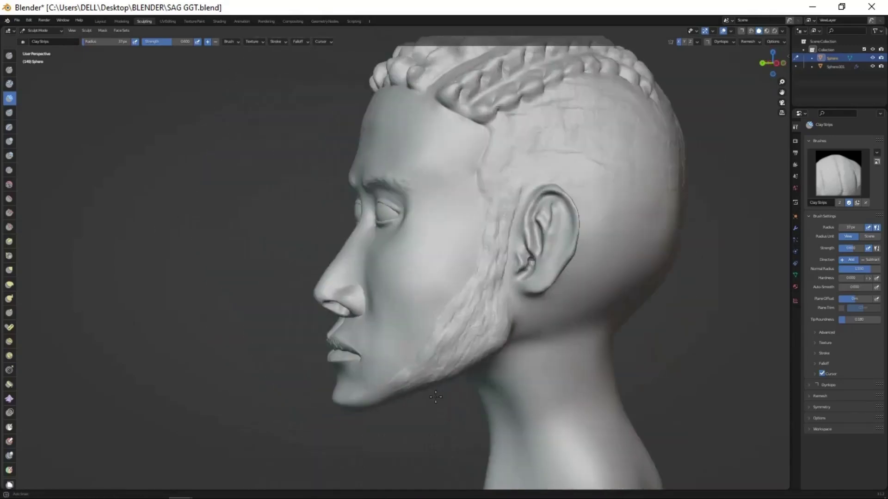
pyautogui.scroll(3, 652, 222)
pyautogui.moveTo(535, 219); pyautogui.dragTo(525, 196, button='middle')
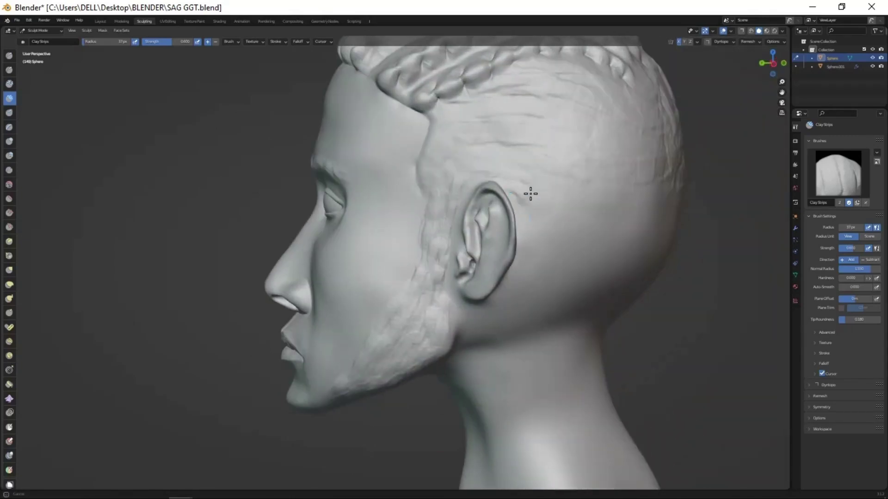
pyautogui.moveTo(567, 240); pyautogui.dragTo(389, 245, button='middle')
pyautogui.scroll(2, 434, 277)
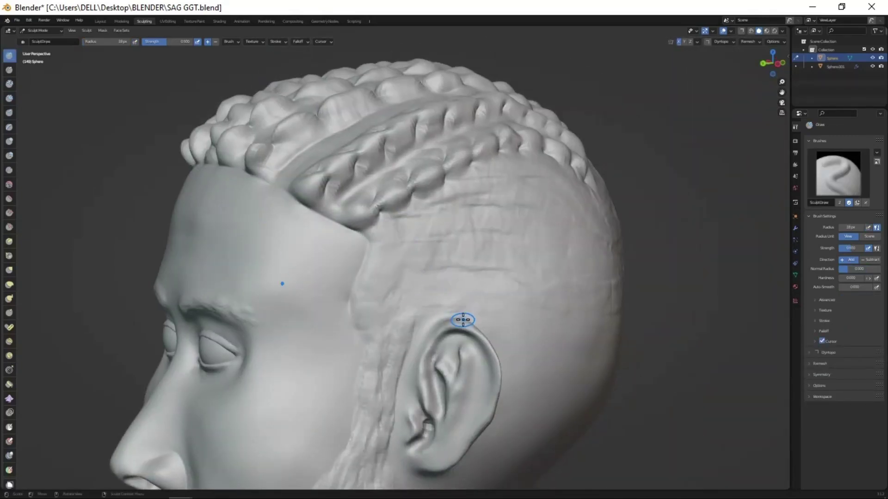
# - Orbit from the top braids past the eyes and temple to a rear three-quarter view
pyautogui.moveTo(473, 159); pyautogui.dragTo(512, 159, button='middle')
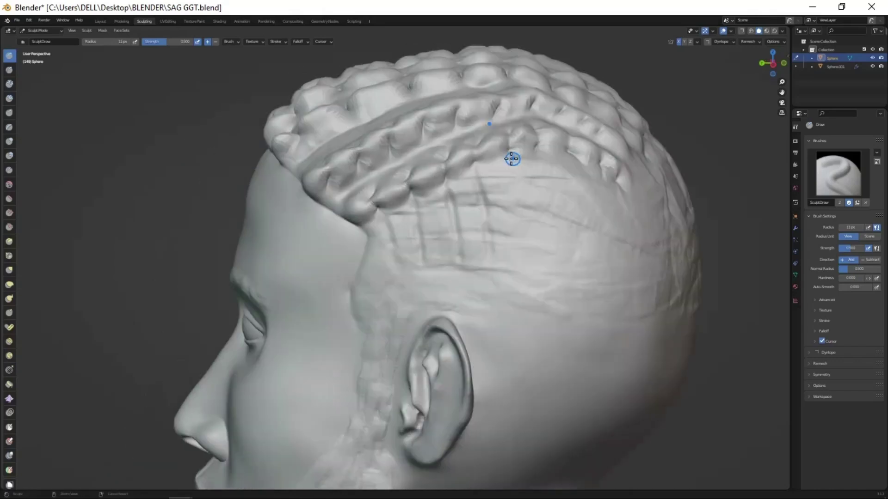
pyautogui.moveTo(588, 224)
pyautogui.mouseDown(button='middle')
pyautogui.moveTo(529, 293)
pyautogui.moveTo(445, 250)
pyautogui.mouseUp(button='middle')
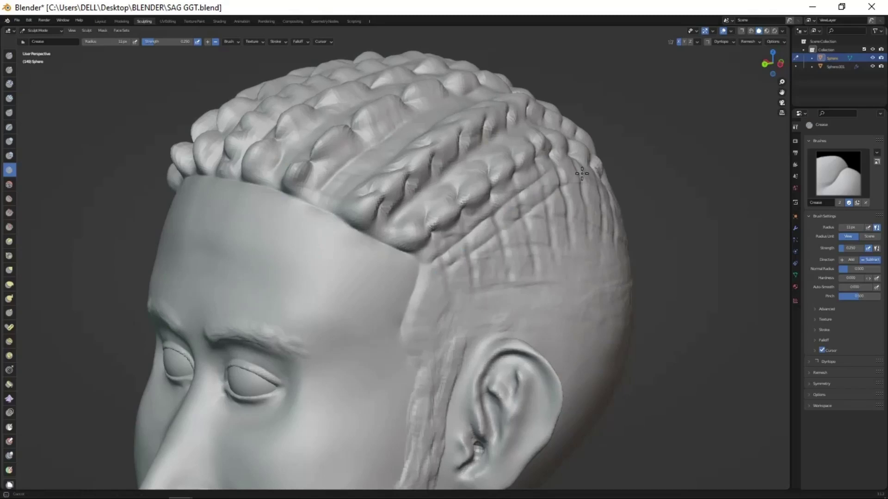
pyautogui.scroll(-3, 468, 253)
pyautogui.moveTo(503, 341)
pyautogui.mouseDown(button='middle')
pyautogui.moveTo(462, 277)
pyautogui.moveTo(416, 255)
pyautogui.moveTo(439, 200)
pyautogui.mouseUp(button='middle')
pyautogui.scroll(5, 439, 201)
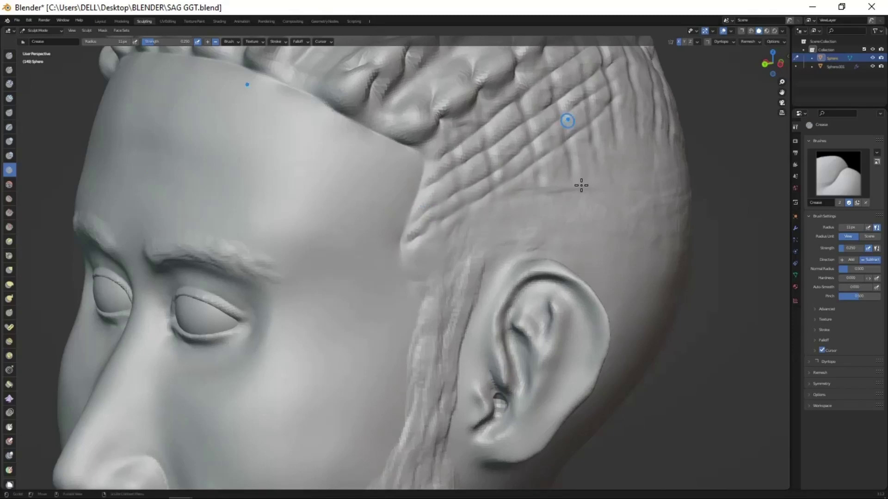
pyautogui.scroll(-5, 582, 185)
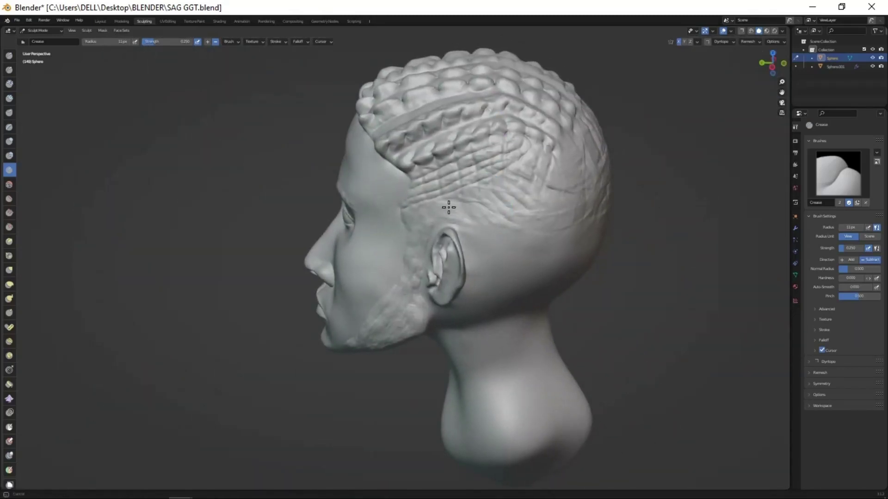
pyautogui.moveTo(448, 207)
pyautogui.mouseDown(button='middle')
pyautogui.moveTo(525, 293)
pyautogui.moveTo(563, 208)
pyautogui.moveTo(519, 277)
pyautogui.moveTo(480, 259)
pyautogui.moveTo(498, 288)
pyautogui.moveTo(506, 284)
pyautogui.mouseUp(button='middle')
# - Orbit to close views of the nose, lips and mouth from the front and below-left
pyautogui.scroll(4, 498, 288)
pyautogui.moveTo(465, 339); pyautogui.dragTo(476, 331, button='middle')
pyautogui.scroll(3, 448, 246)
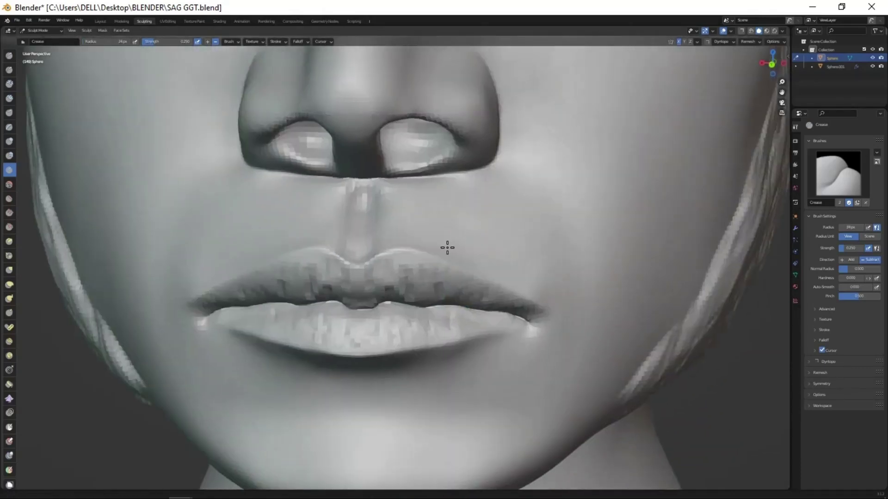
pyautogui.scroll(3, 428, 284)
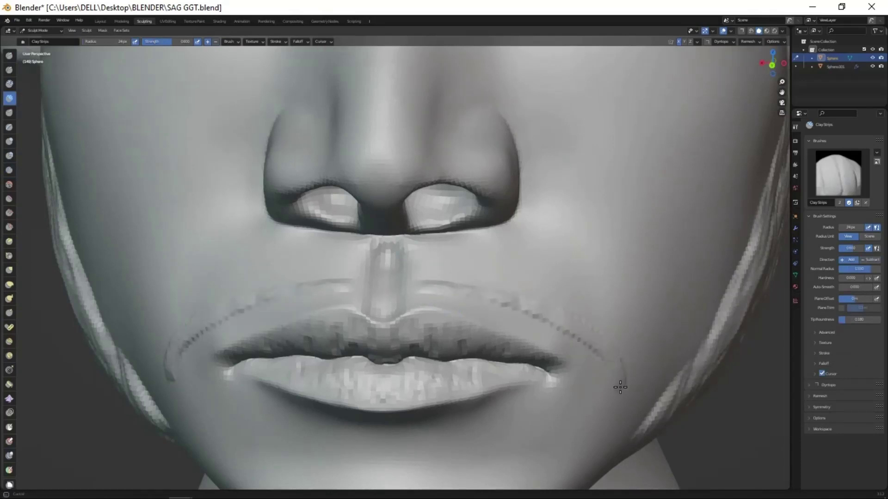
pyautogui.moveTo(611, 428); pyautogui.dragTo(408, 300, button='middle')
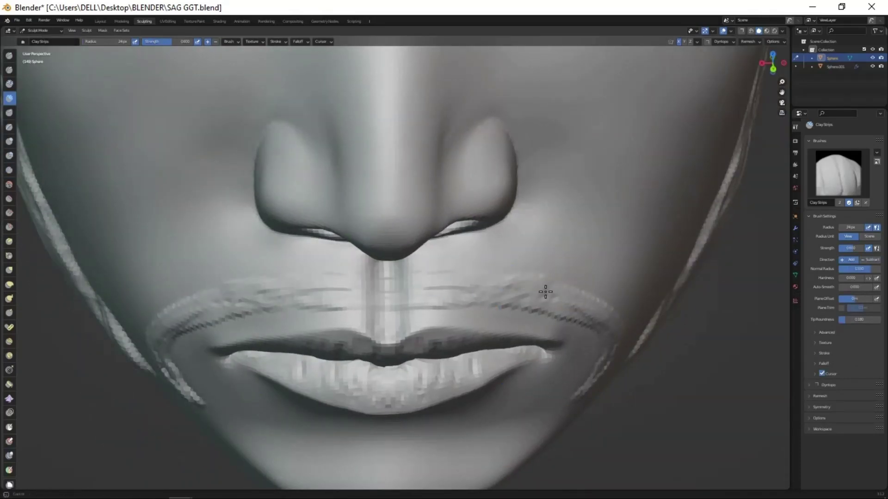
pyautogui.moveTo(569, 310)
pyautogui.mouseDown(button='middle')
pyautogui.moveTo(508, 323)
pyautogui.moveTo(342, 298)
pyautogui.moveTo(461, 370)
pyautogui.moveTo(504, 348)
pyautogui.moveTo(484, 356)
pyautogui.moveTo(479, 383)
pyautogui.moveTo(459, 300)
pyautogui.mouseUp(button='middle')
# - Add a clay strip of hair below the lower lip, then select the Crease brush
pyautogui.moveTo(458, 300); pyautogui.dragTo(457, 326)
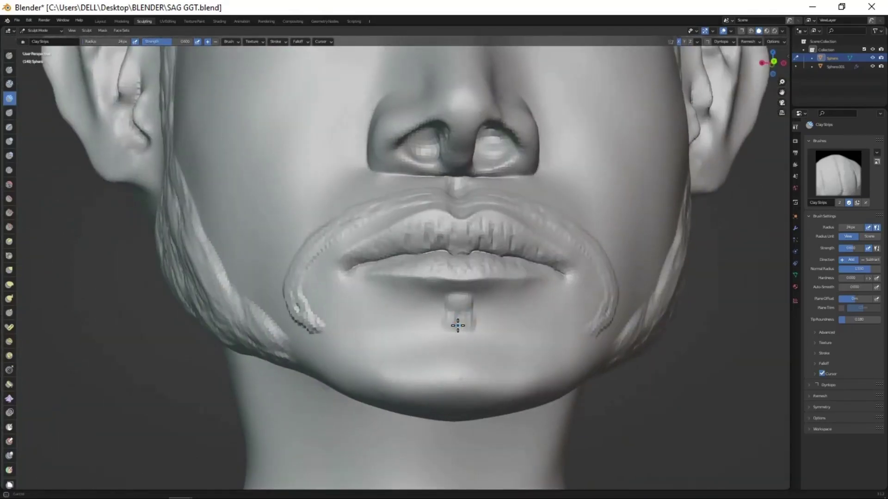
pyautogui.moveTo(465, 330)
pyautogui.mouseDown(button='middle')
pyautogui.moveTo(501, 317)
pyautogui.moveTo(496, 362)
pyautogui.moveTo(517, 285)
pyautogui.moveTo(461, 437)
pyautogui.moveTo(458, 494)
pyautogui.mouseUp(button='middle')
pyautogui.hotkey('shift', 'c')
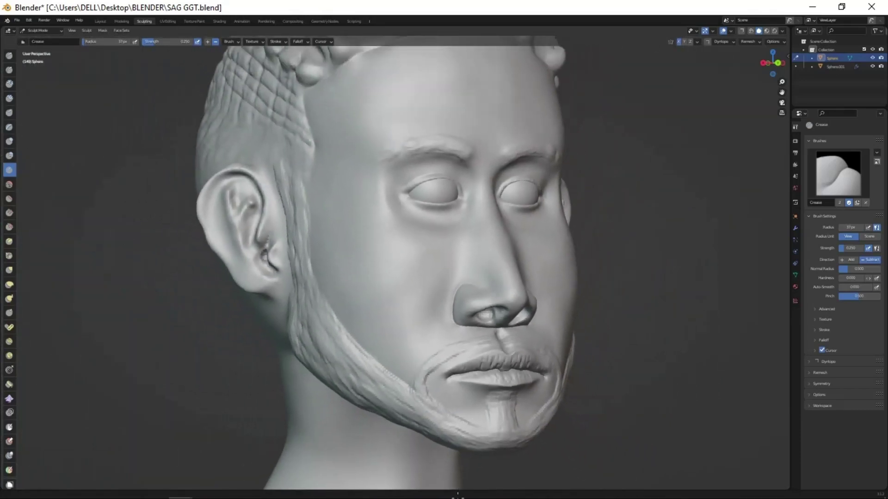
# - Orbit over the hair and forehead to a front view toward the nose and eyes
pyautogui.moveTo(467, 407)
pyautogui.keyDown('shift'); pyautogui.mouseDown(button='middle')
pyautogui.moveTo(482, 399)
pyautogui.moveTo(493, 317)
pyautogui.moveTo(463, 414)
pyautogui.moveTo(471, 376)
pyautogui.mouseUp(button='middle'); pyautogui.keyUp('shift')
pyautogui.moveTo(453, 321)
pyautogui.mouseDown(button='middle')
pyautogui.moveTo(470, 366)
pyautogui.moveTo(483, 360)
pyautogui.moveTo(492, 398)
pyautogui.moveTo(507, 326)
pyautogui.moveTo(459, 437)
pyautogui.moveTo(481, 303)
pyautogui.moveTo(497, 388)
pyautogui.mouseUp(button='middle')
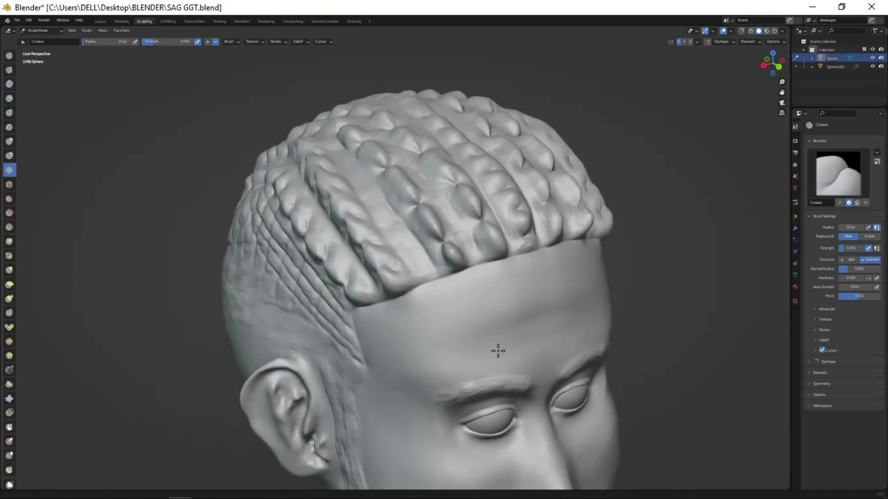
pyautogui.moveTo(499, 355)
pyautogui.keyDown('ctrl'); pyautogui.mouseDown(button='middle')
pyautogui.moveTo(513, 274)
pyautogui.moveTo(484, 346)
pyautogui.mouseUp(button='middle'); pyautogui.keyUp('ctrl')
pyautogui.moveTo(489, 233); pyautogui.dragTo(474, 123, button='middle')
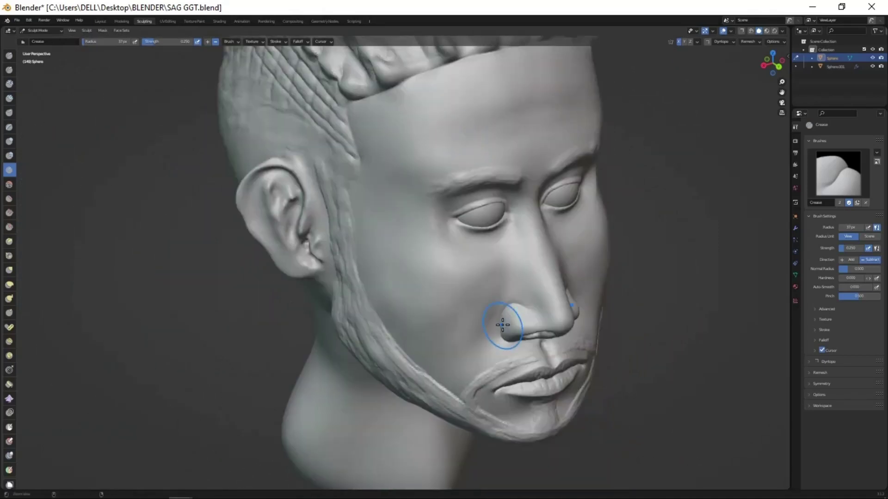
pyautogui.keyDown('ctrl'); pyautogui.moveTo(511, 320); pyautogui.dragTo(495, 125, button='middle'); pyautogui.keyUp('ctrl')
# - Zoom in on the mouth, out to the whole head, and maximize the 3D viewport
pyautogui.scroll(1, 519, 235)
pyautogui.keyDown('ctrl'); pyautogui.moveTo(519, 236); pyautogui.dragTo(521, 204, button='middle'); pyautogui.keyUp('ctrl')
pyautogui.scroll(2, 512, 252)
pyautogui.keyDown('ctrl'); pyautogui.moveTo(511, 252); pyautogui.dragTo(485, 407, button='middle'); pyautogui.keyUp('ctrl')
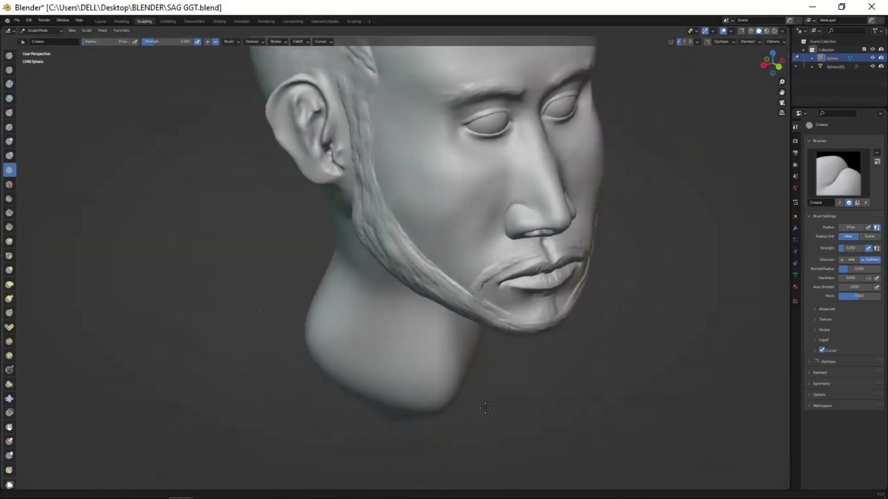
pyautogui.hotkey('ctrl', 'space')
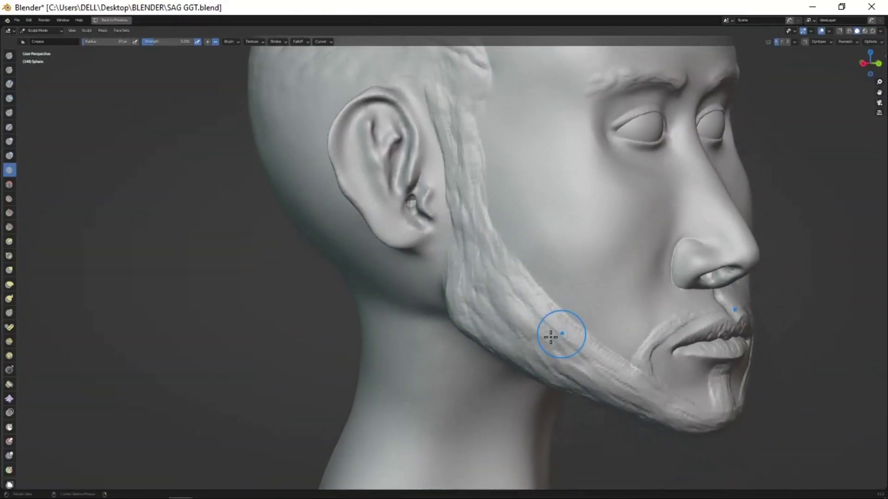